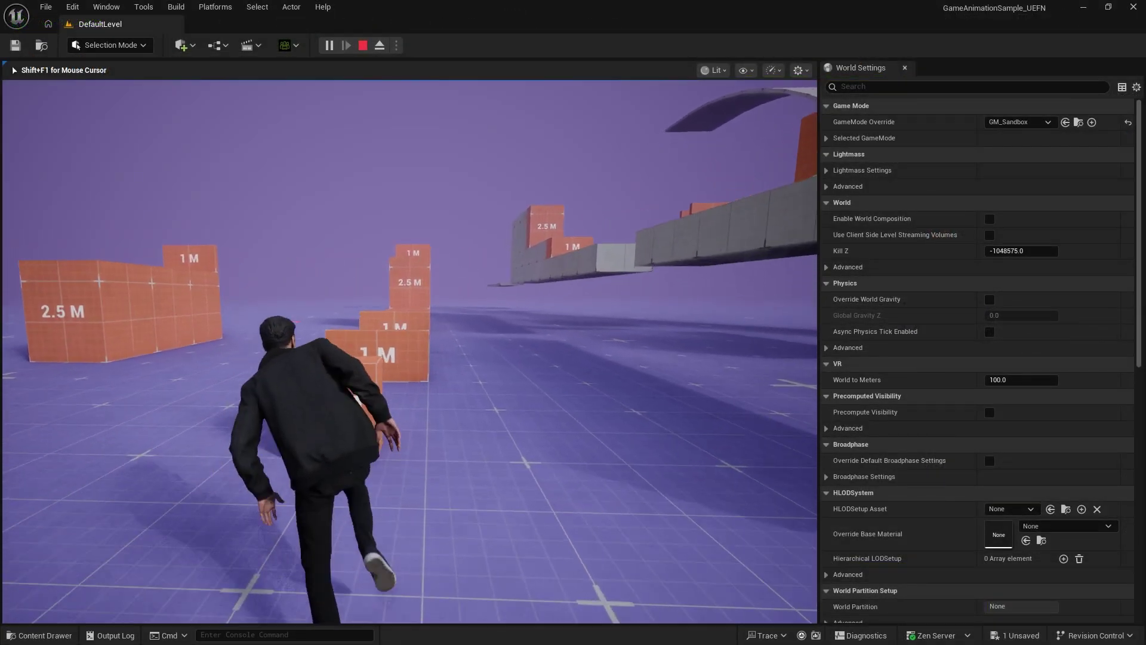
Run the character forward, climbing and vaulting over the 2.5 M and 1 M blocks, then turn left.
{"action": "key", "text": "w"}
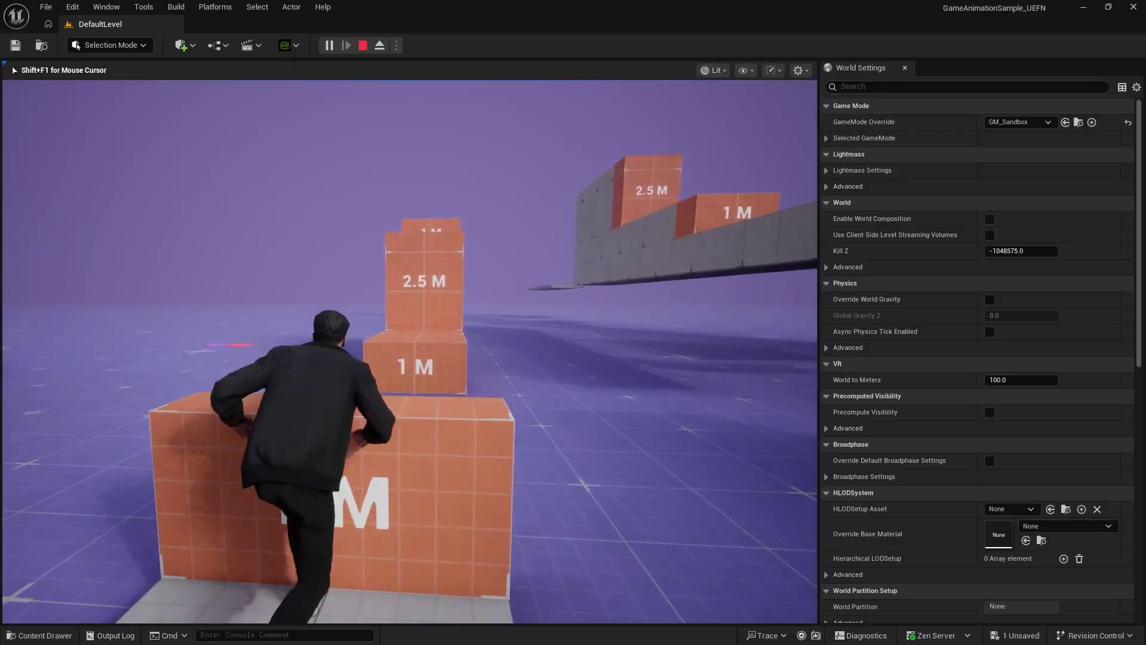
{"action": "key", "text": "w"}
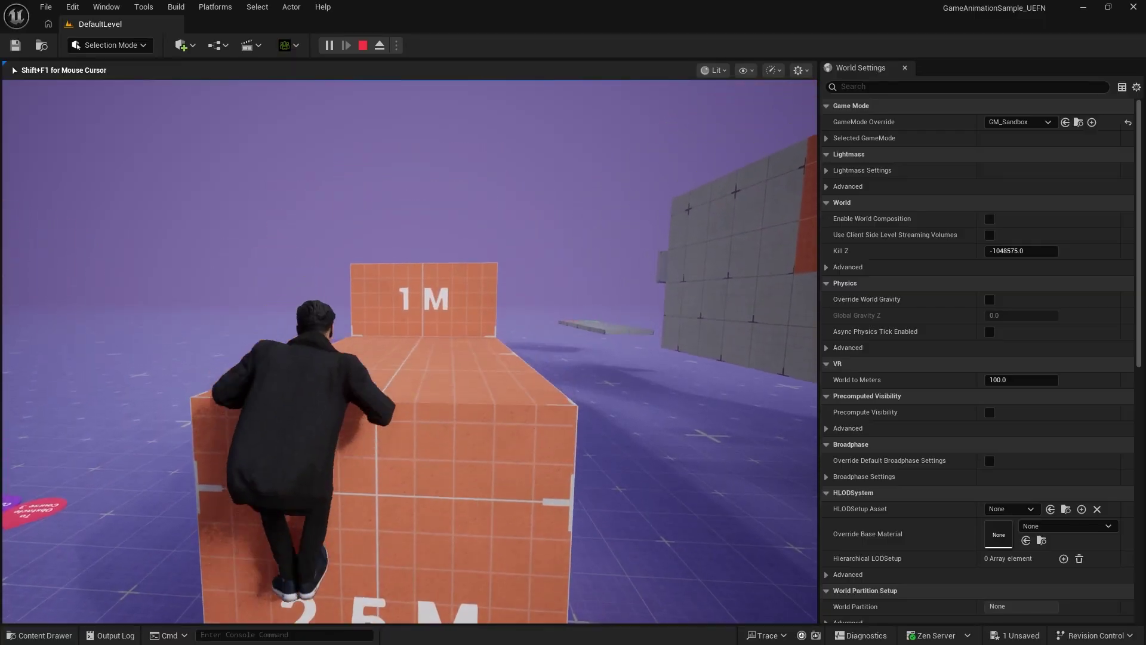
{"action": "key", "text": "w"}
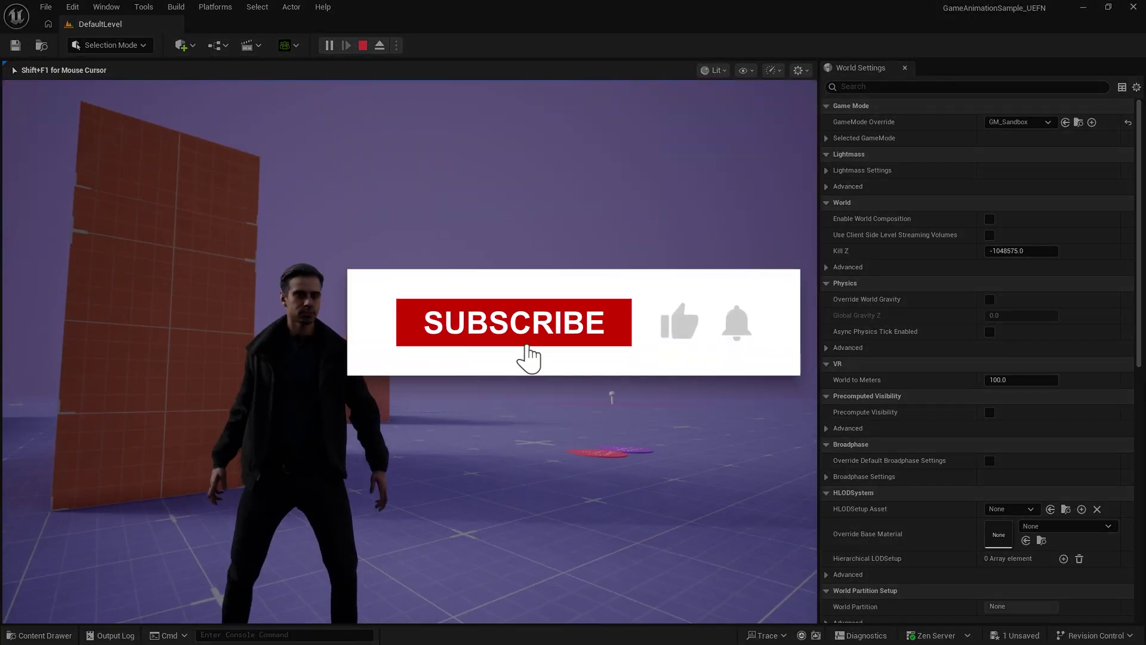
{"action": "key", "text": "a"}
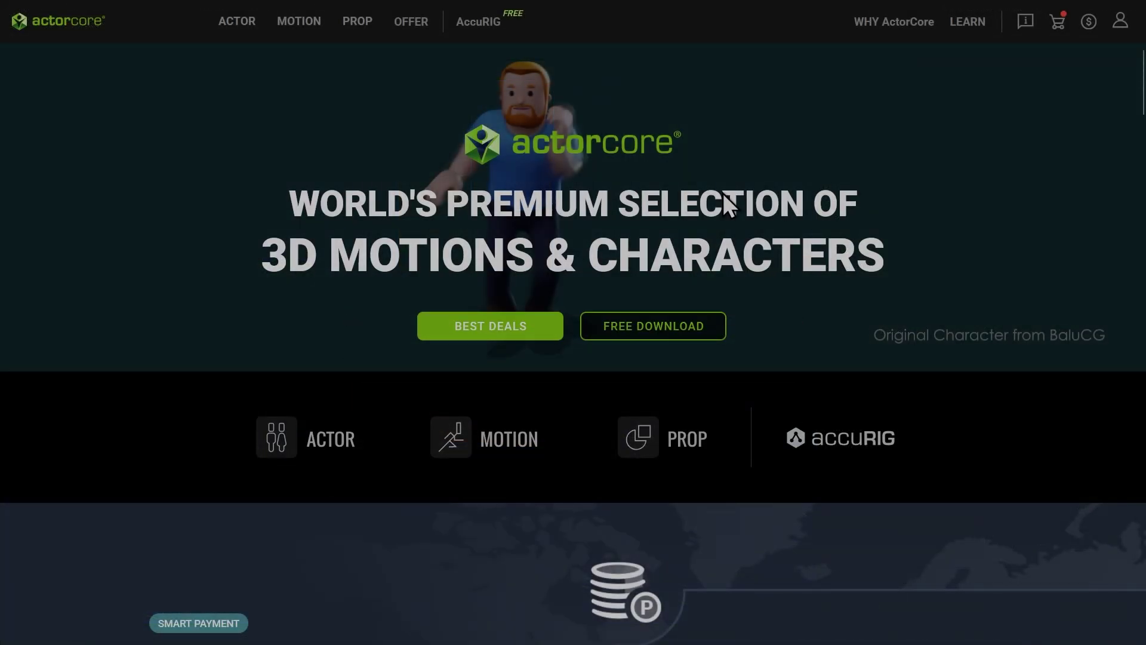
Browse the ActorCore actor catalogue grid.
{"action": "left_click", "coordinate": [241, 21]}
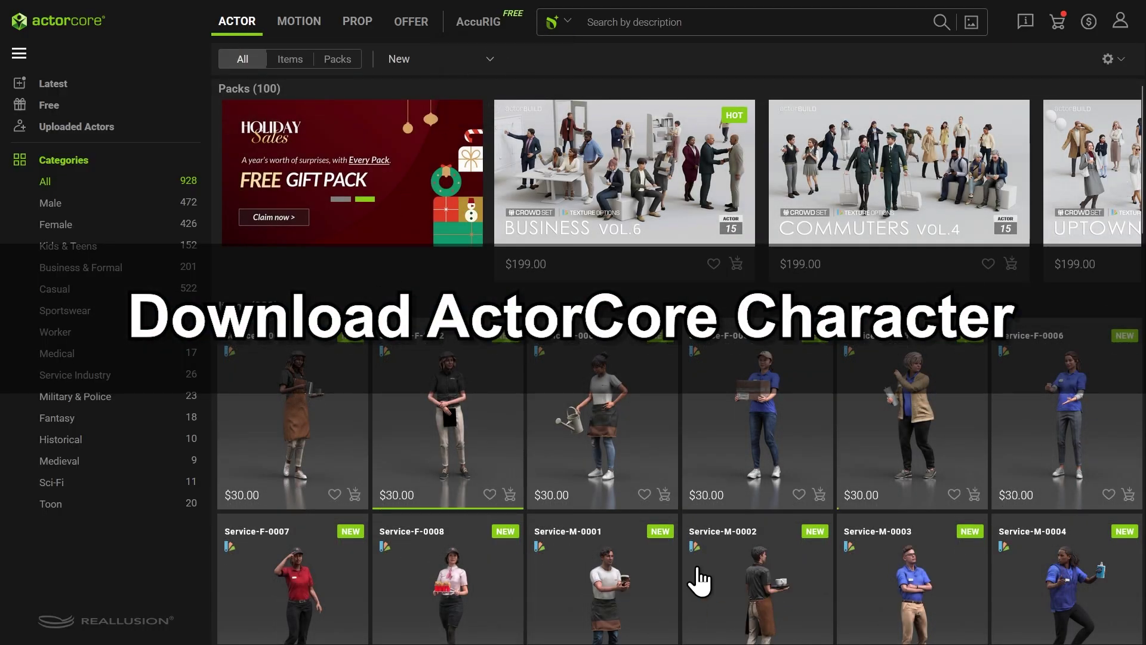
{"action": "scroll", "coordinate": [623, 513], "scroll_direction": "down", "scroll_amount": 15}
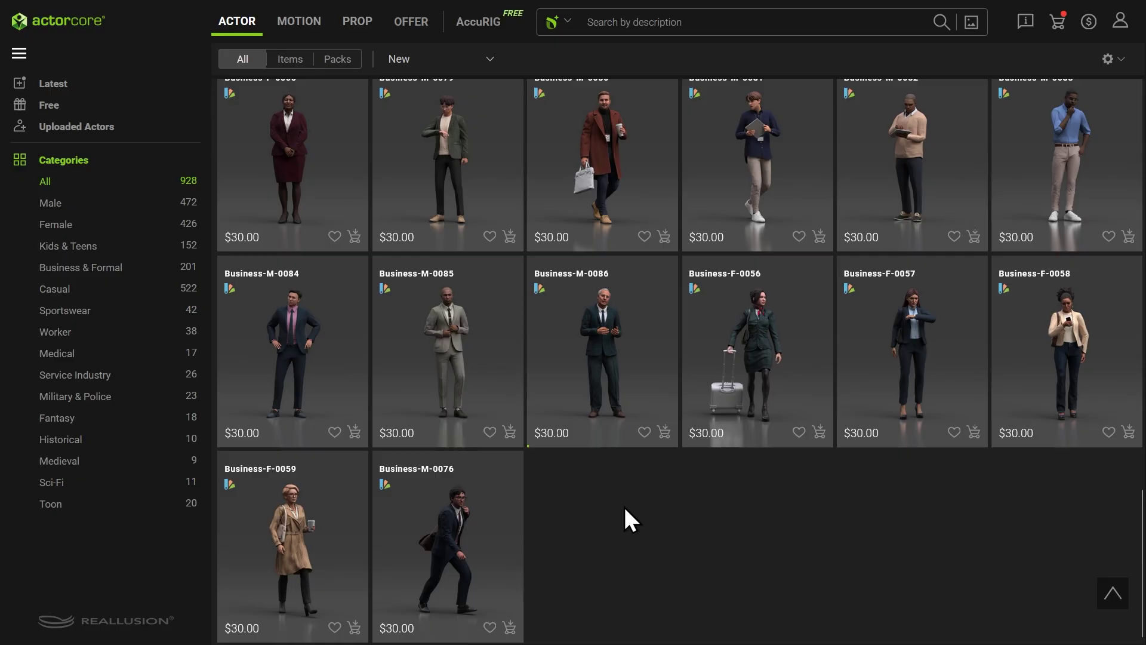
{"action": "scroll", "coordinate": [623, 514], "scroll_direction": "up", "scroll_amount": 15}
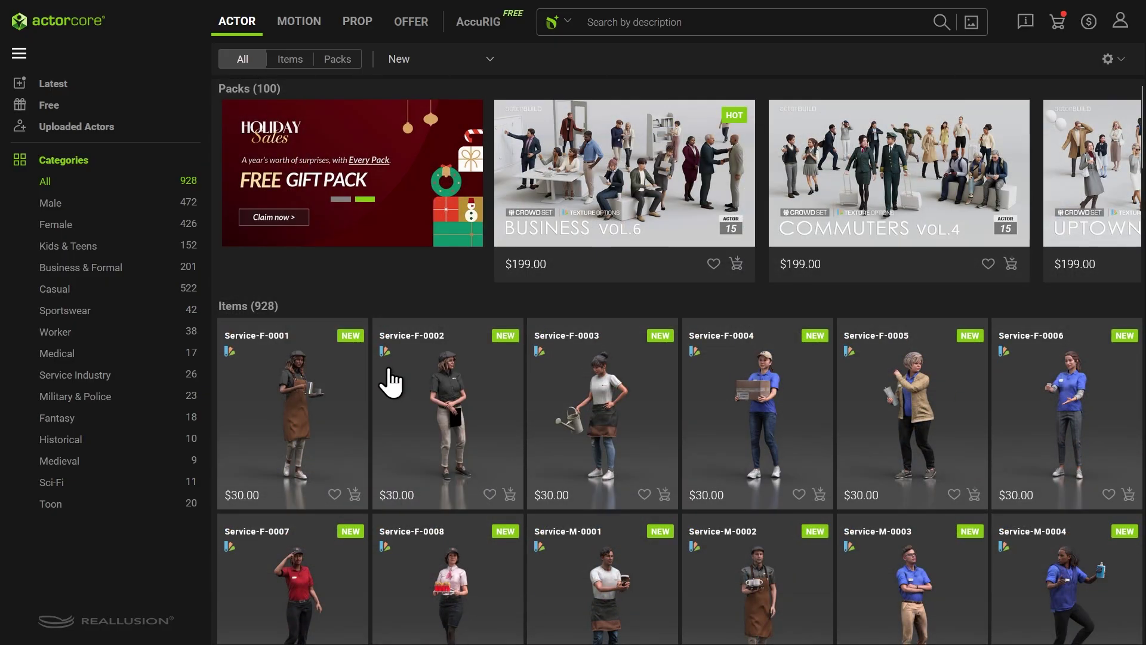
Switch to the motion catalogue and scroll through its 4923 motion items.
{"action": "left_click", "coordinate": [306, 29]}
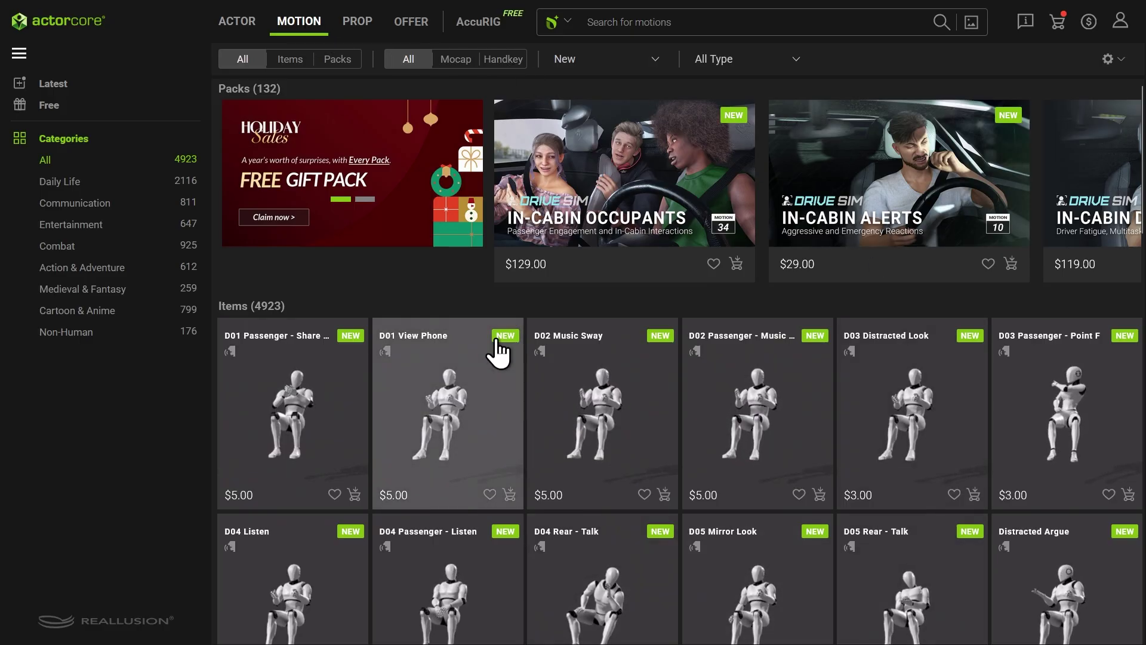
{"action": "scroll", "coordinate": [498, 352], "scroll_direction": "down", "scroll_amount": 3}
{"action": "scroll", "coordinate": [498, 352], "scroll_direction": "down", "scroll_amount": 13}
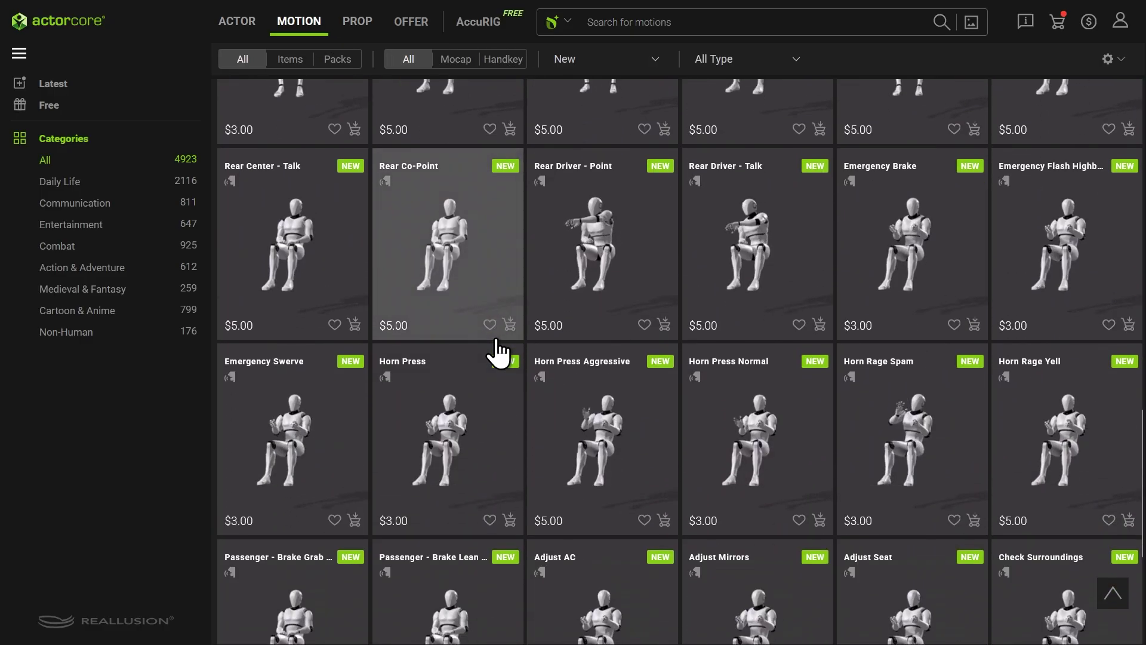
{"action": "scroll", "coordinate": [498, 352], "scroll_direction": "up", "scroll_amount": 16}
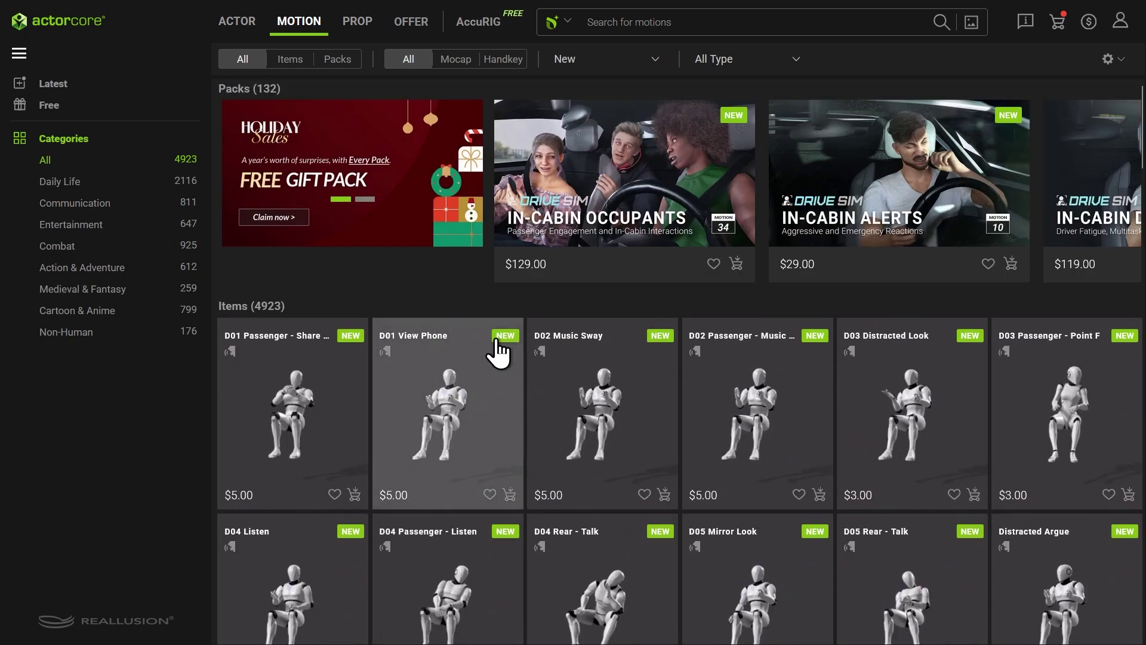
Go to Inventory from the account menu, preview Party-M-0001, and choose Combined Download.
{"action": "left_click", "coordinate": [1120, 24]}
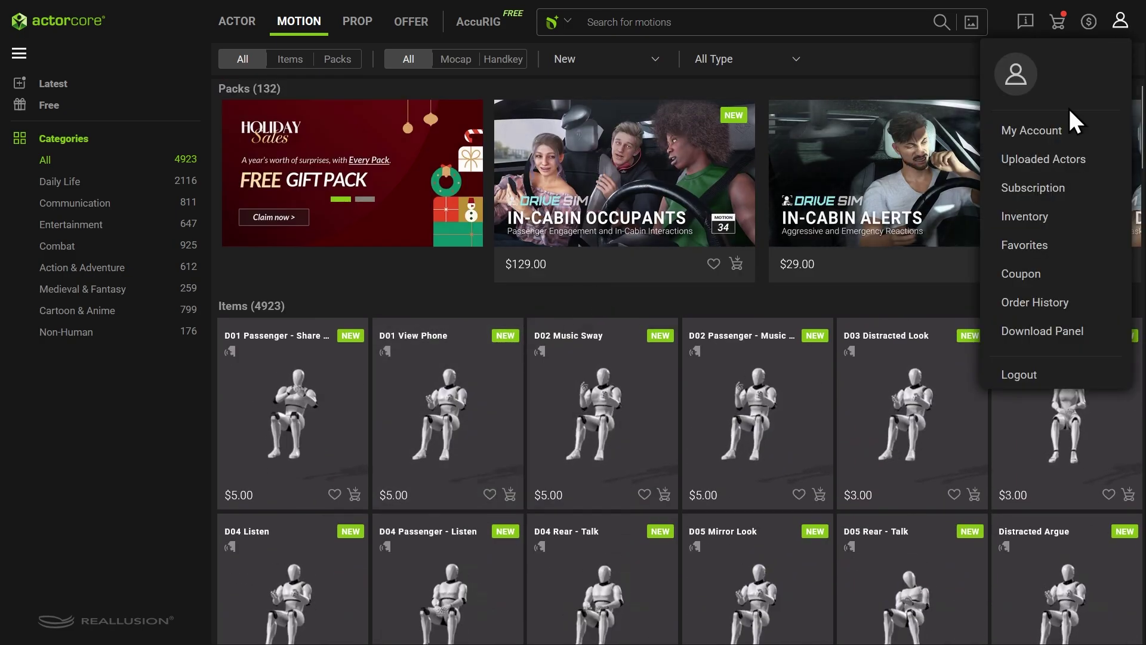
{"action": "left_click", "coordinate": [1037, 218]}
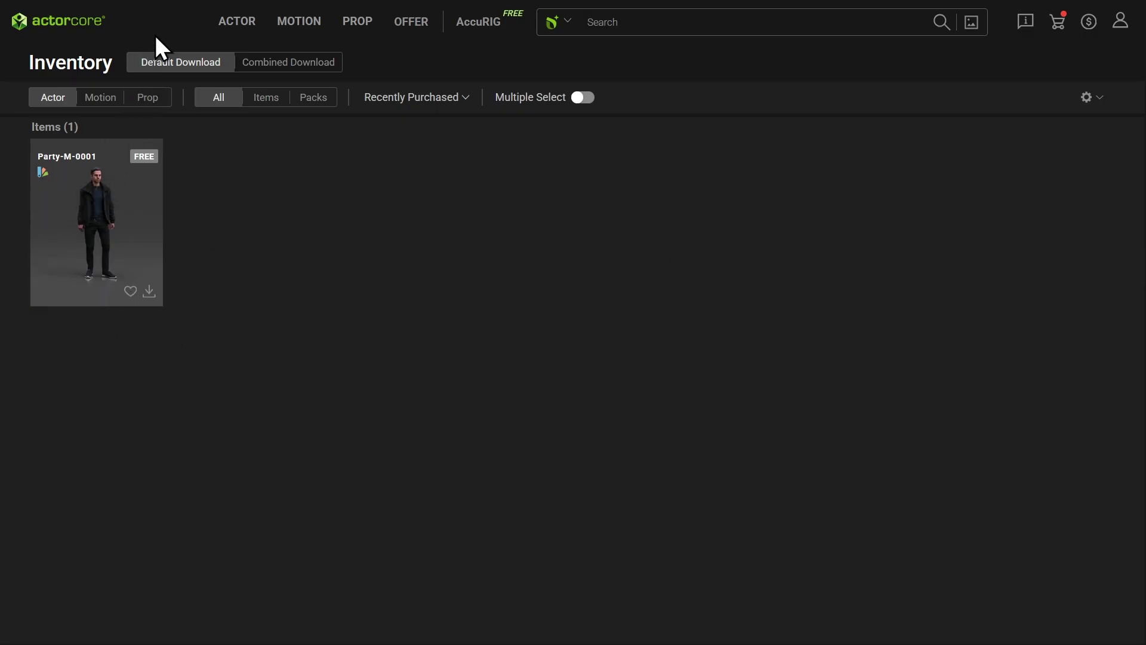
{"action": "left_click", "coordinate": [115, 213]}
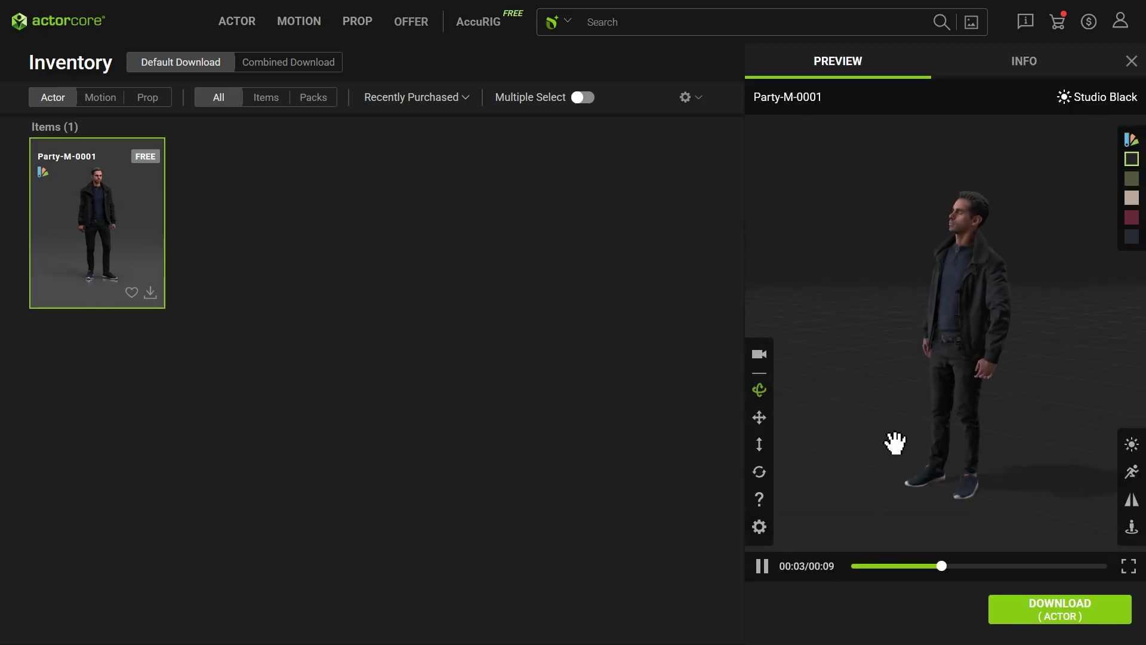
{"action": "left_click", "coordinate": [306, 64]}
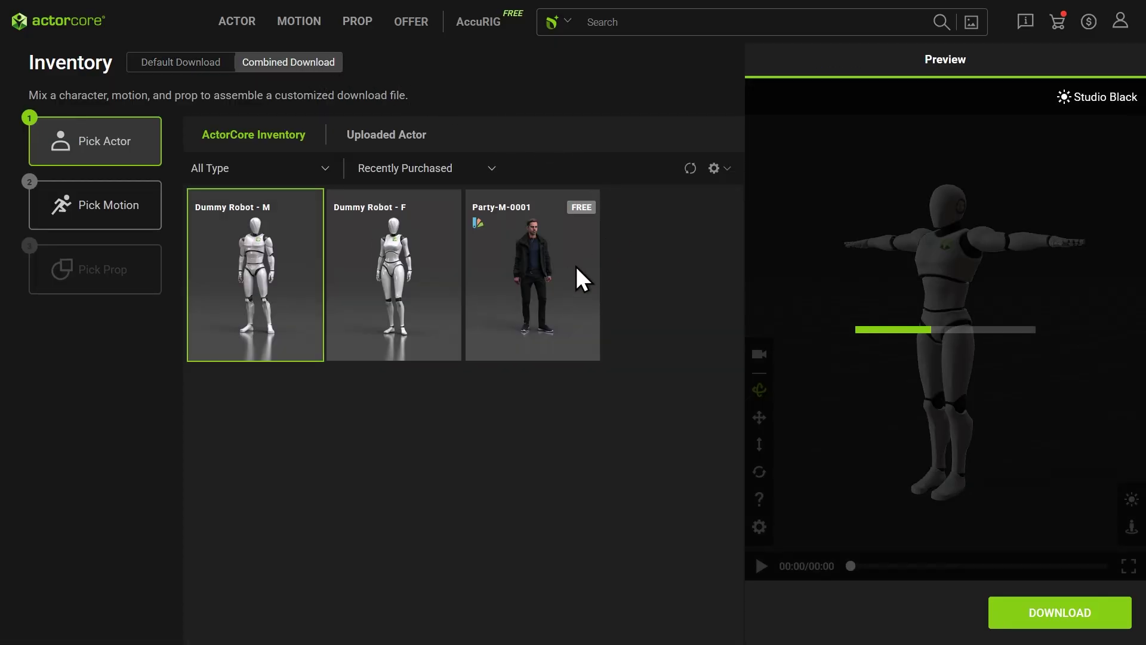
Pick Party-M-0001 as the actor, rotate its preview, then choose the Run To Blast motion.
{"action": "left_click", "coordinate": [543, 287]}
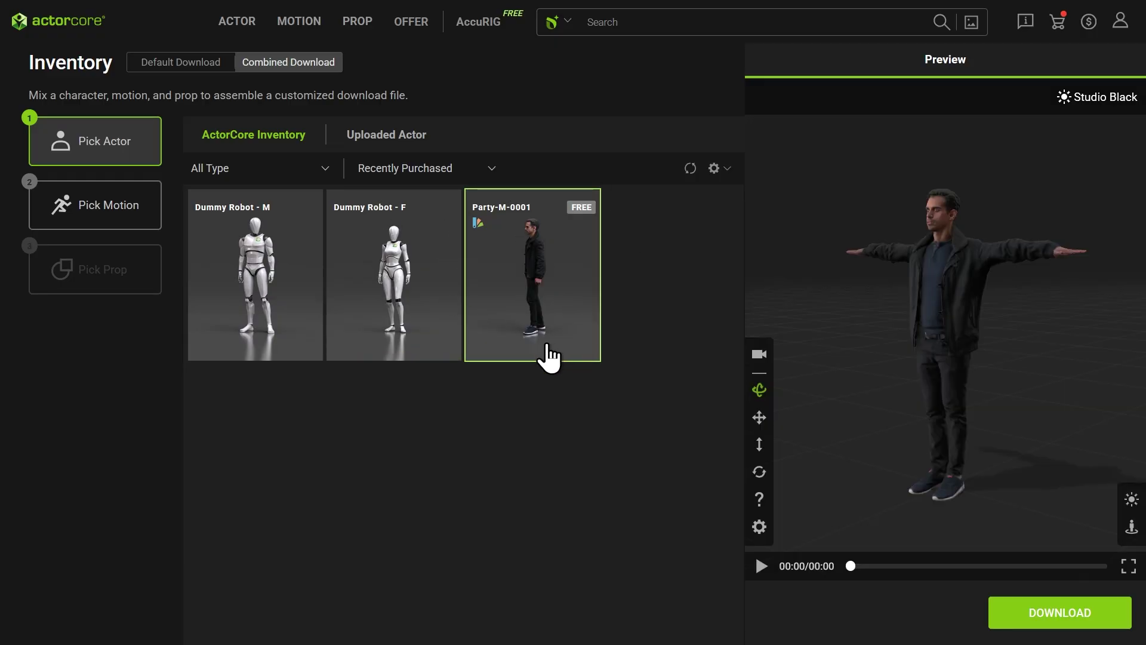
{"action": "mouse_move", "coordinate": [949, 287]}
{"action": "left_mouse_down"}
{"action": "mouse_move", "coordinate": [1008, 327]}
{"action": "mouse_move", "coordinate": [950, 270]}
{"action": "left_mouse_up"}
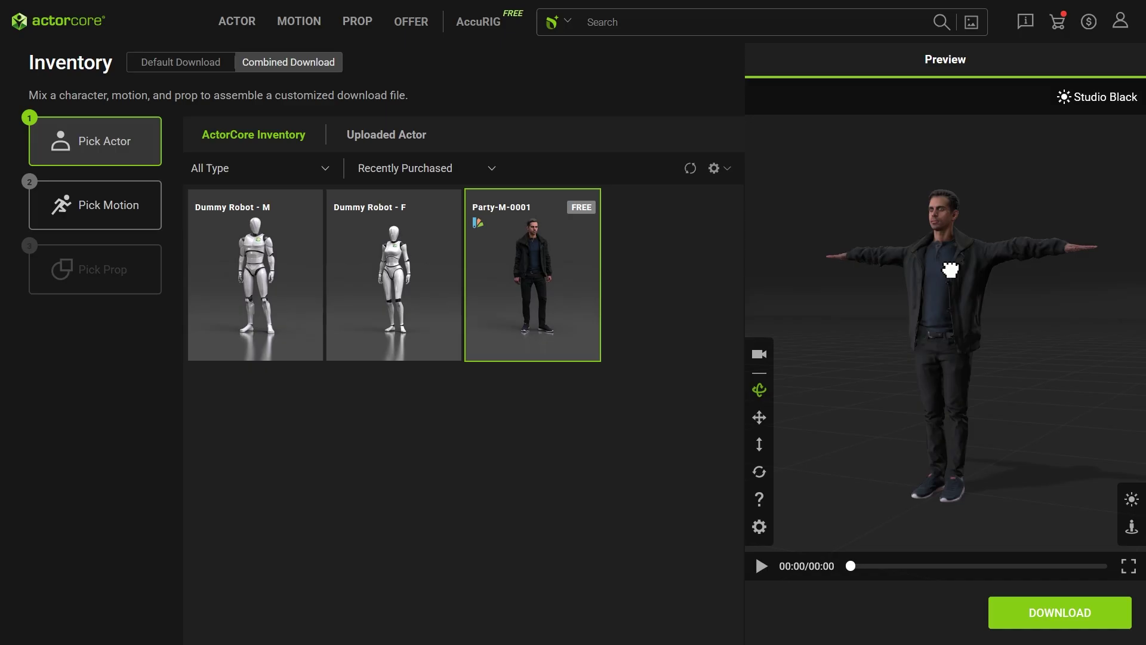
{"action": "left_click", "coordinate": [124, 222]}
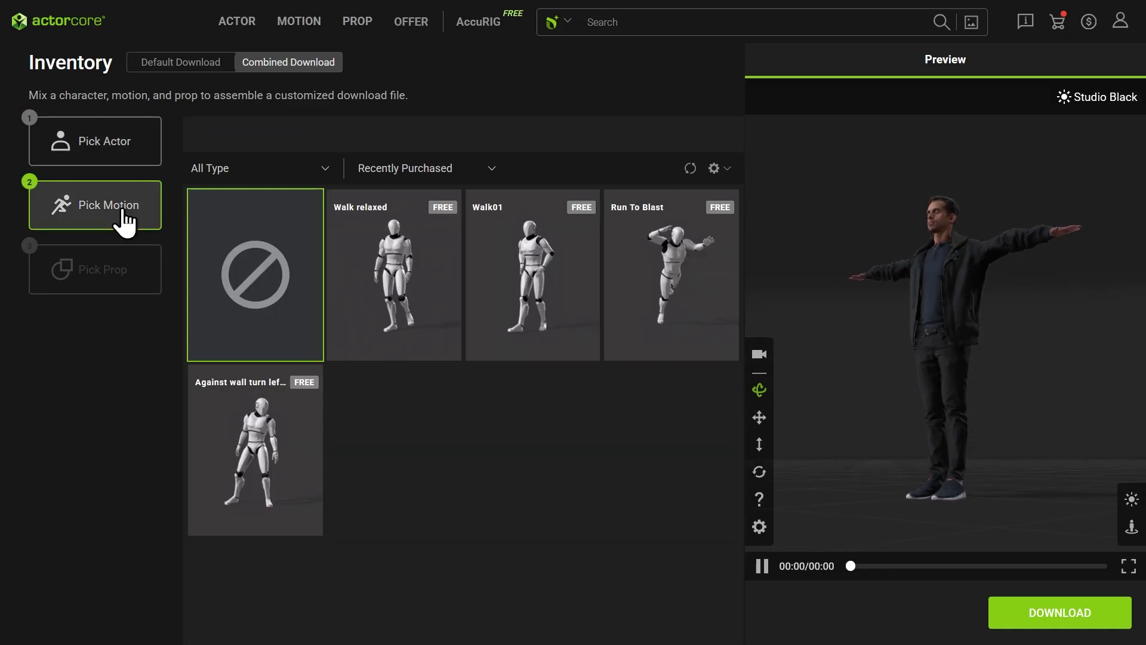
{"action": "left_click", "coordinate": [680, 286]}
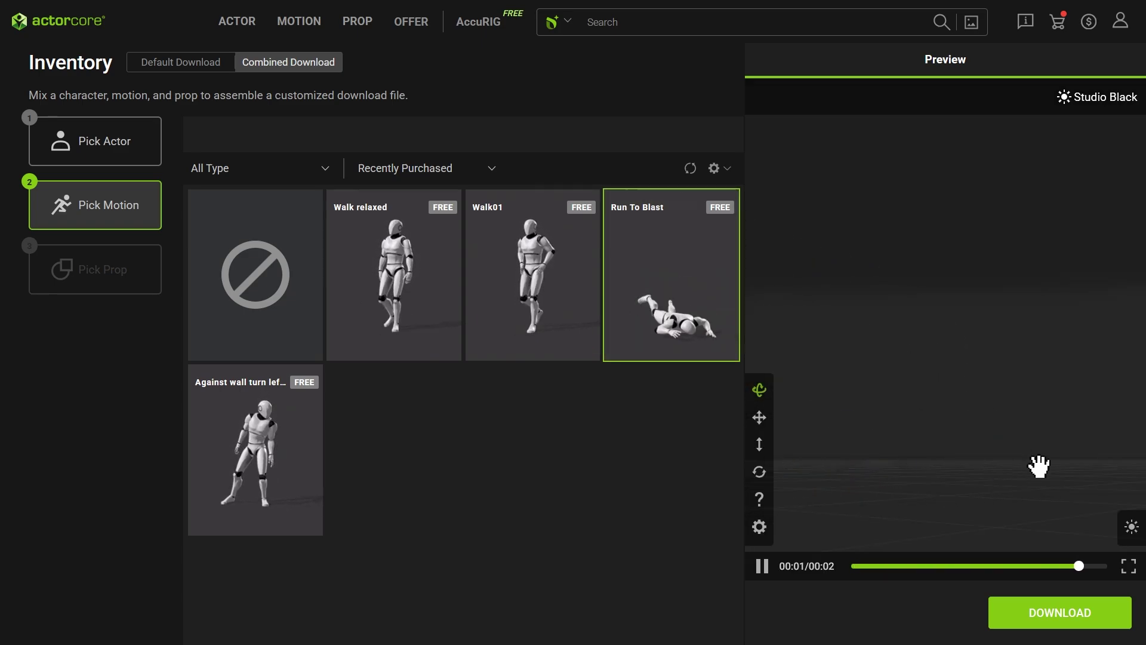
Download Party-M-0001 with Run To Blast for Unreal (UE 5 Skeleton, UEFN A-pose).
{"action": "left_click", "coordinate": [1054, 621]}
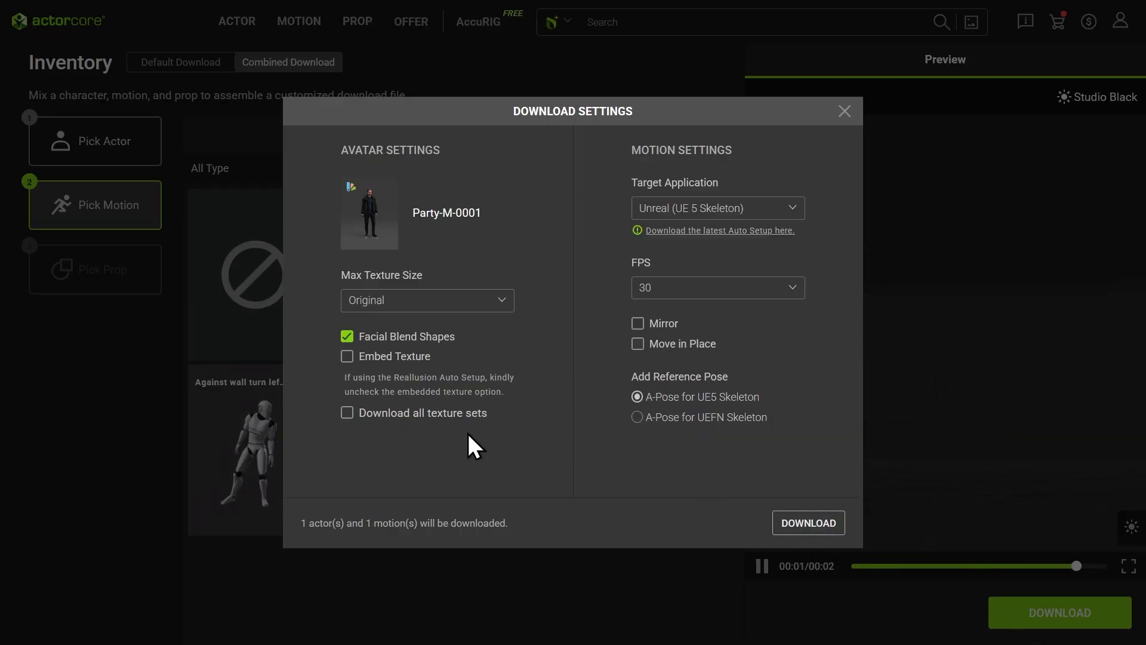
{"action": "left_click", "coordinate": [650, 210]}
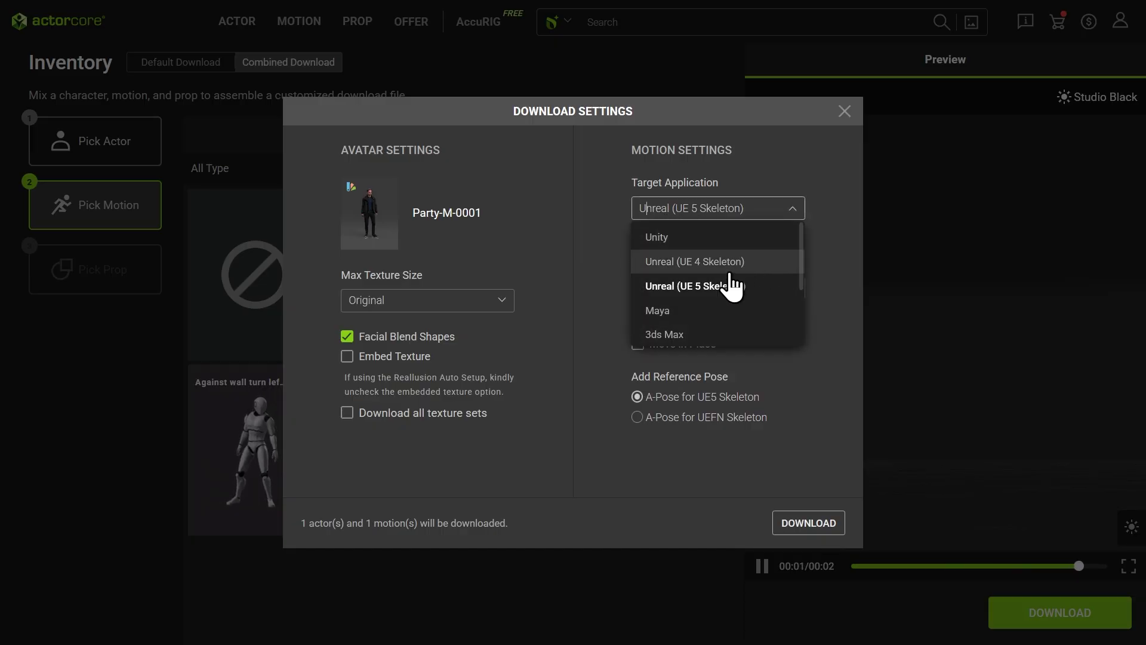
{"action": "left_click", "coordinate": [696, 285]}
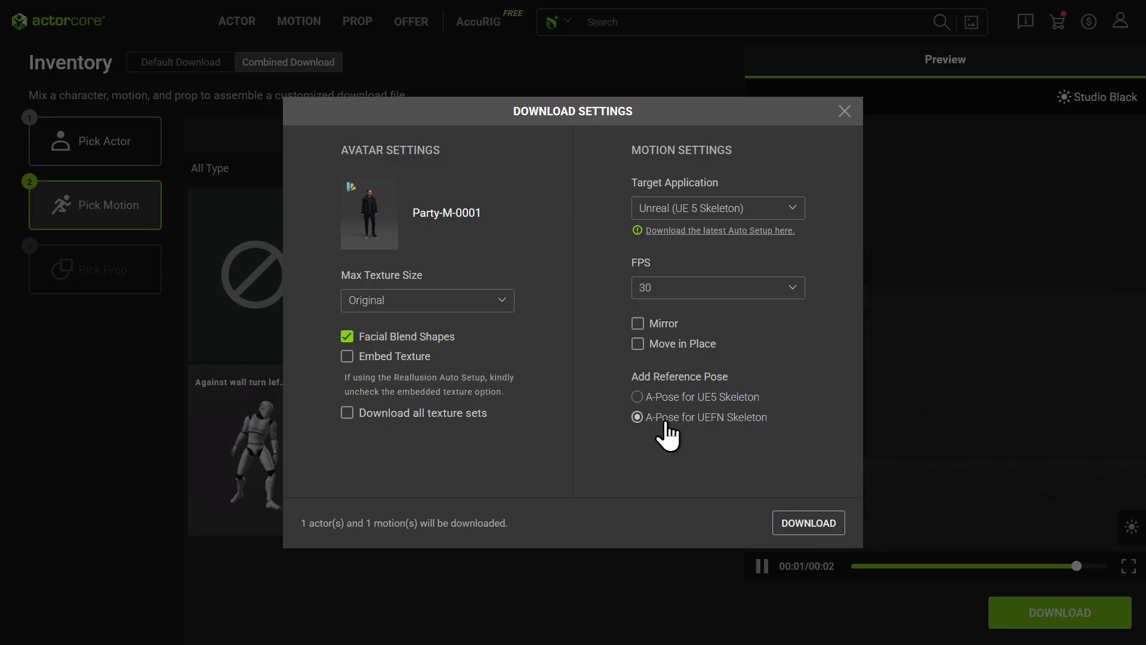
{"action": "left_click", "coordinate": [808, 523]}
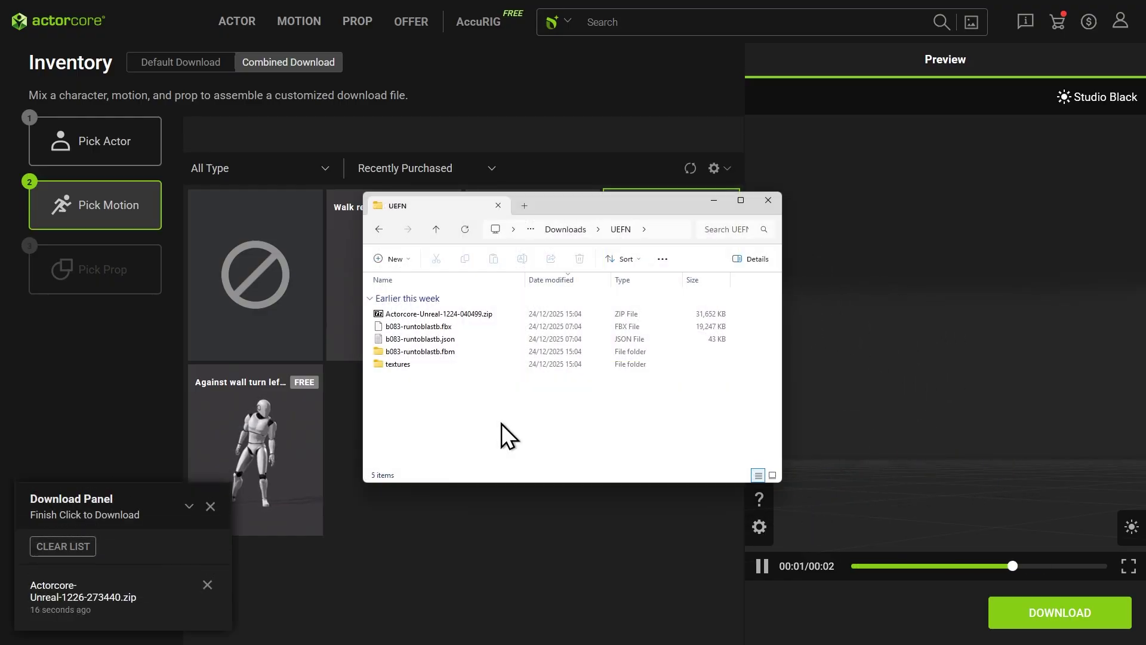
{"action": "left_click", "coordinate": [450, 339]}
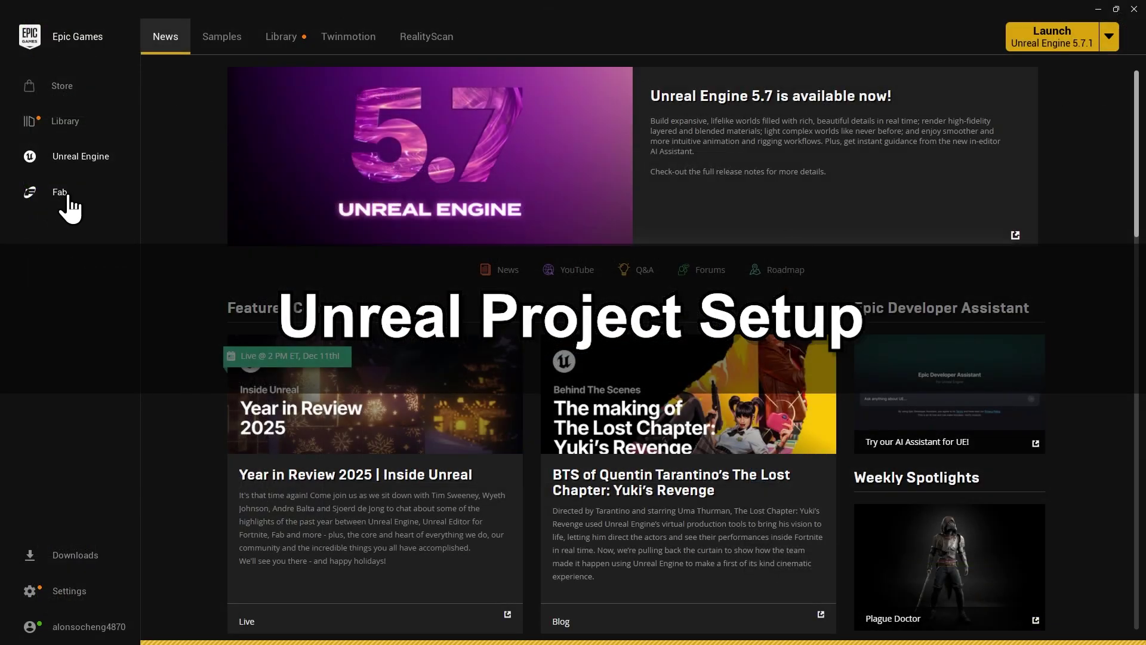
Search Fab for 'Game Animation Sample Project'.
{"action": "left_click", "coordinate": [68, 197]}
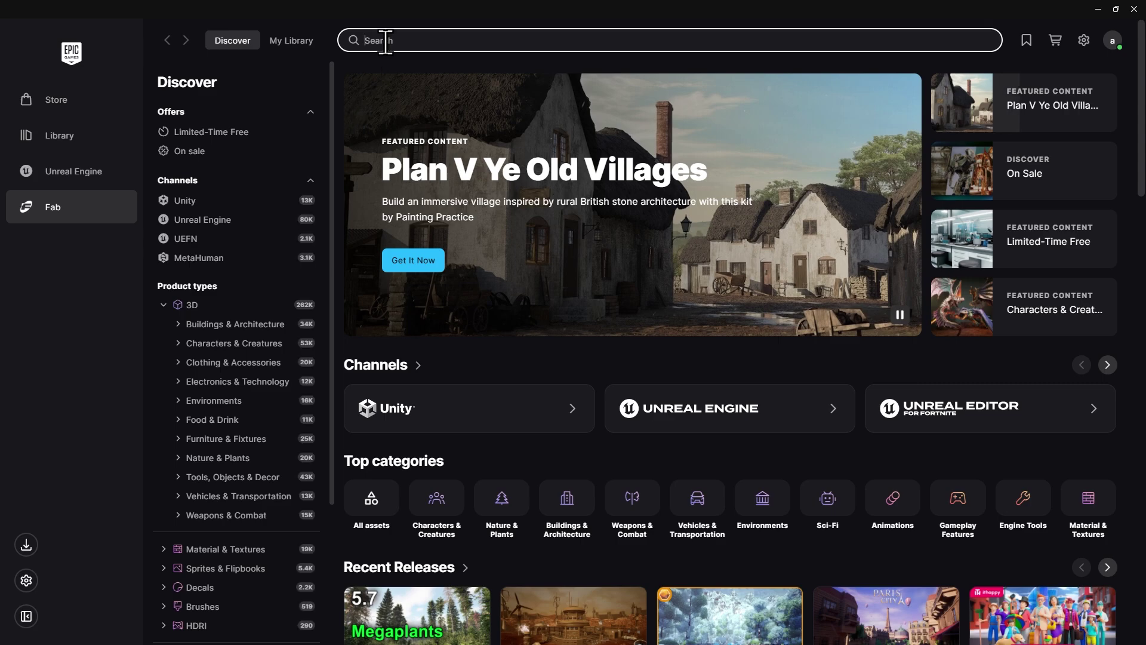
{"action": "left_click", "coordinate": [385, 40]}
{"action": "type", "text": "Game Animation Sample Project"}
{"action": "key", "text": "Return"}
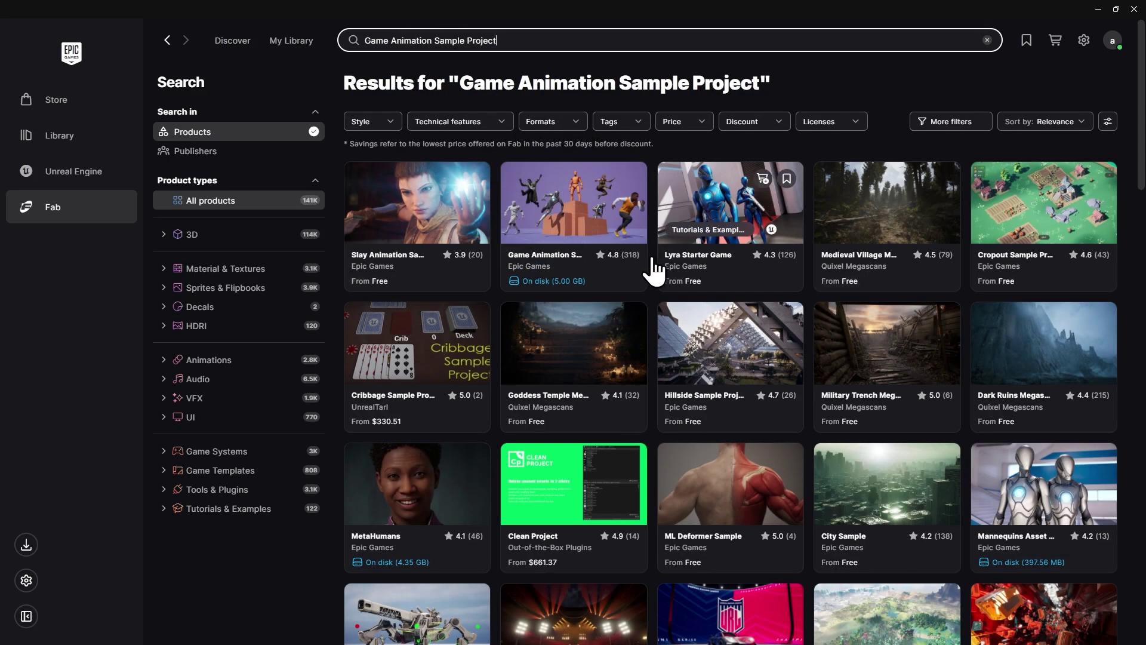
Create the GameAnimationSample_UEFN project from the sample on engine version 5.7.
{"action": "left_click", "coordinate": [555, 266]}
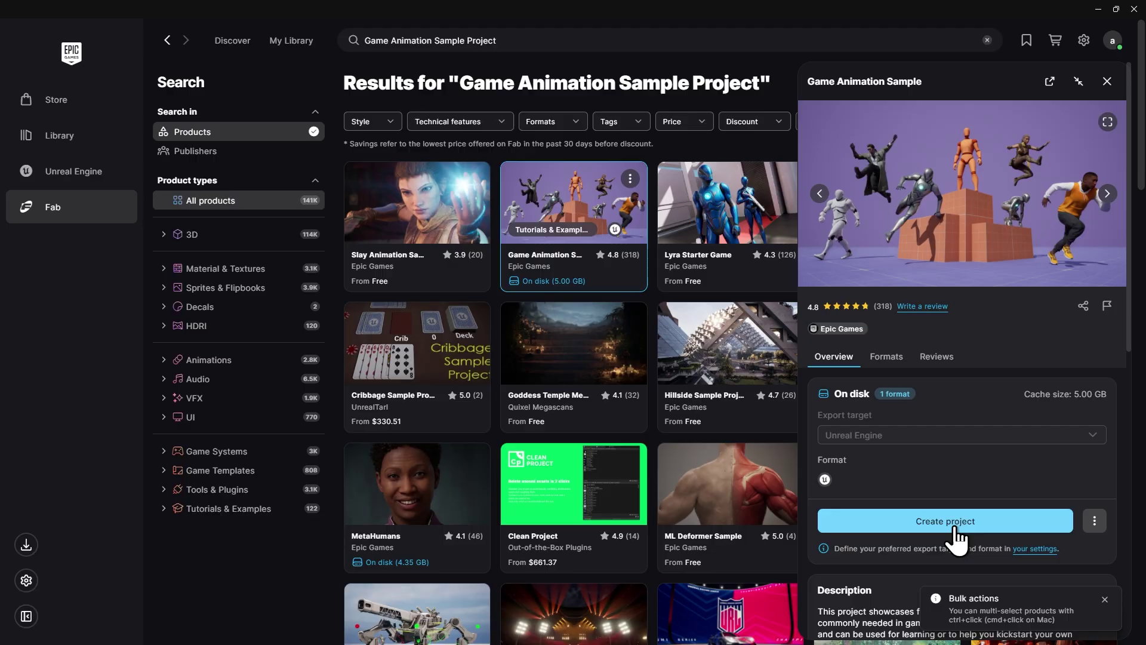
{"action": "left_click", "coordinate": [954, 526]}
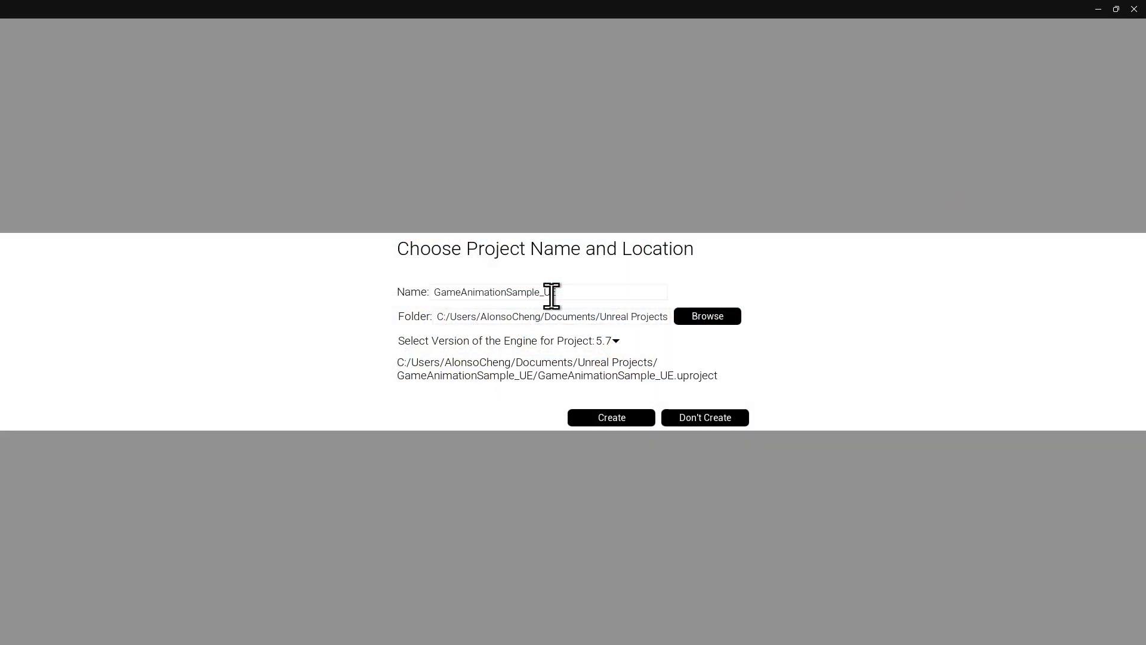
{"action": "type", "text": "FN"}
{"action": "left_click", "coordinate": [613, 341]}
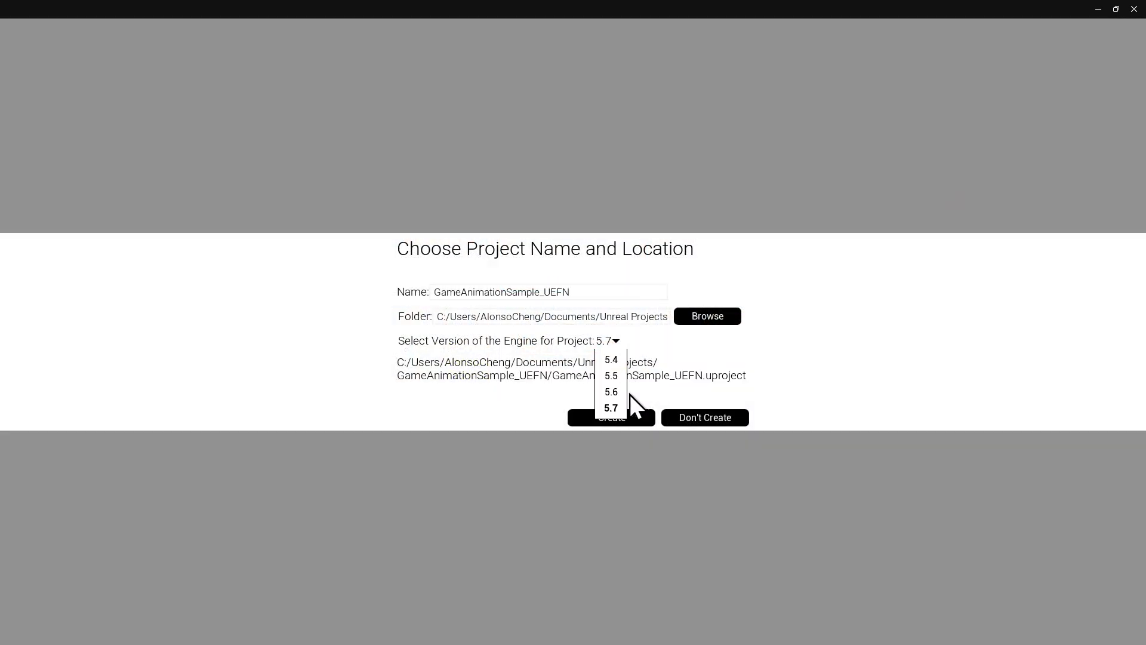
{"action": "left_click", "coordinate": [611, 411]}
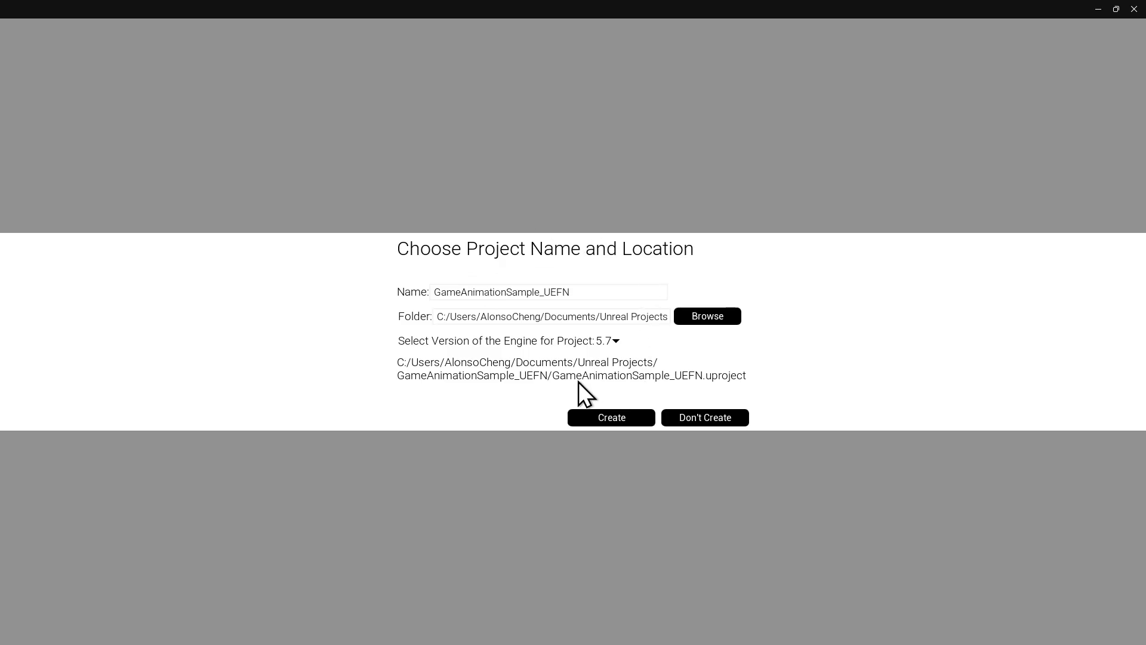
{"action": "left_click", "coordinate": [584, 422]}
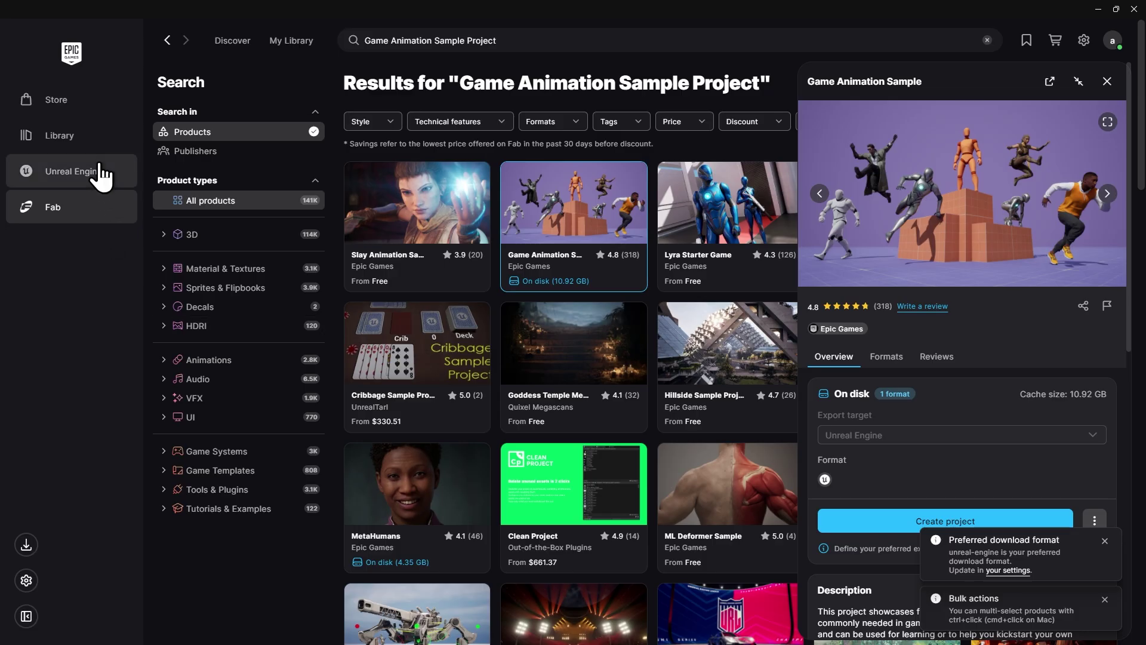
Open the GameAnimationSample project from the Unreal Engine Library.
{"action": "left_click", "coordinate": [101, 172]}
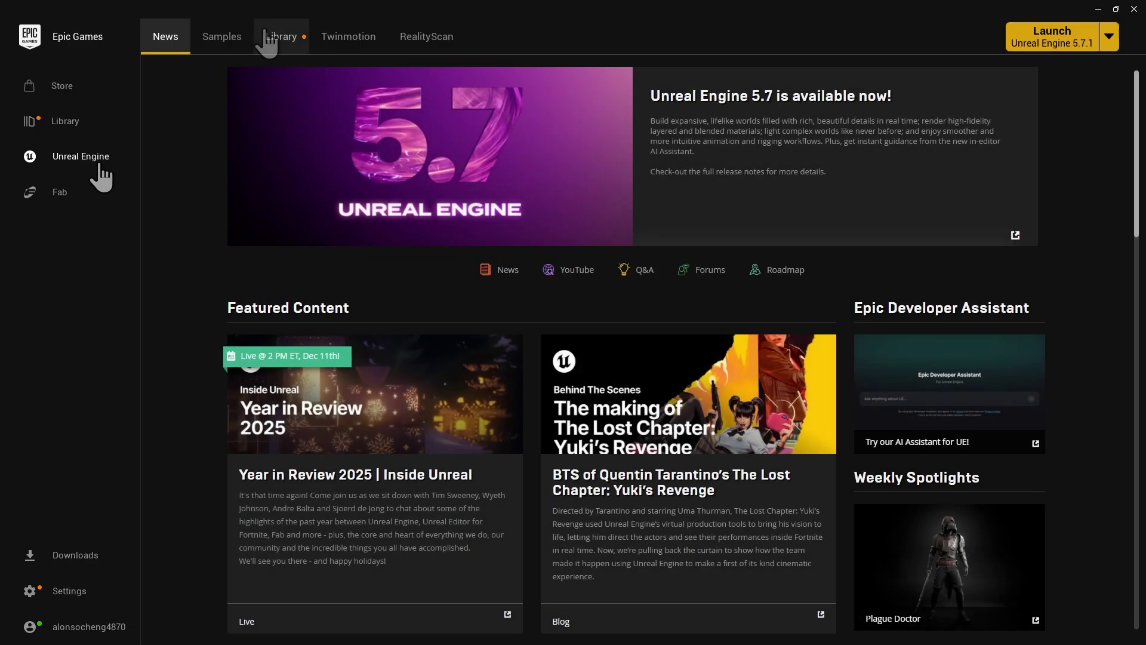
{"action": "left_click", "coordinate": [267, 39]}
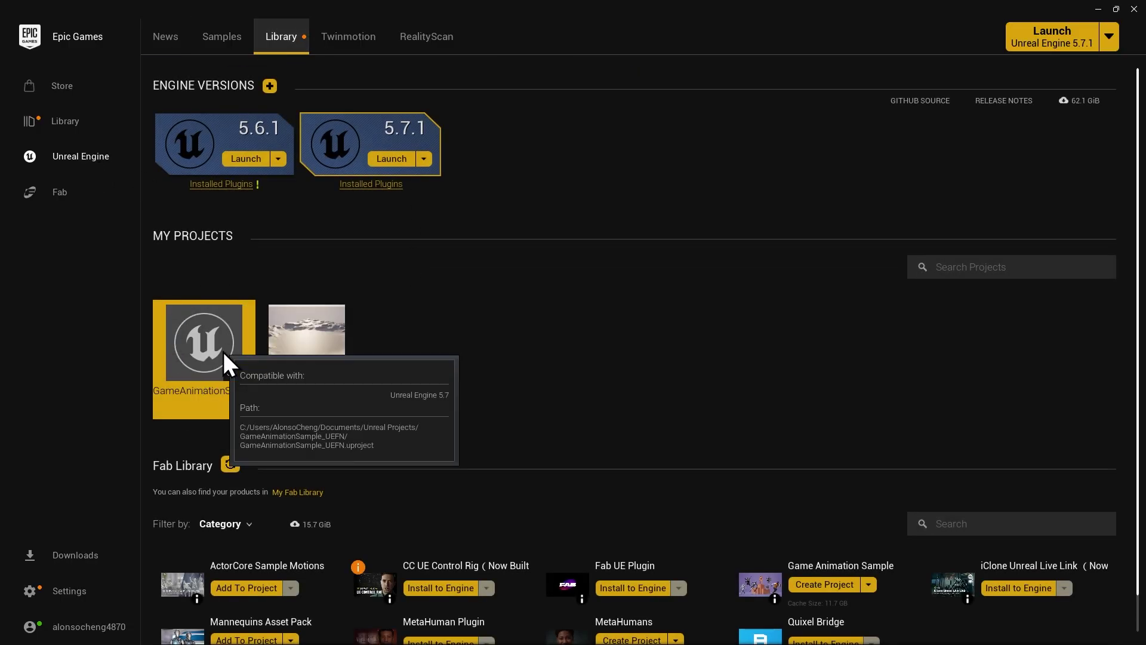
{"action": "right_click", "coordinate": [223, 352]}
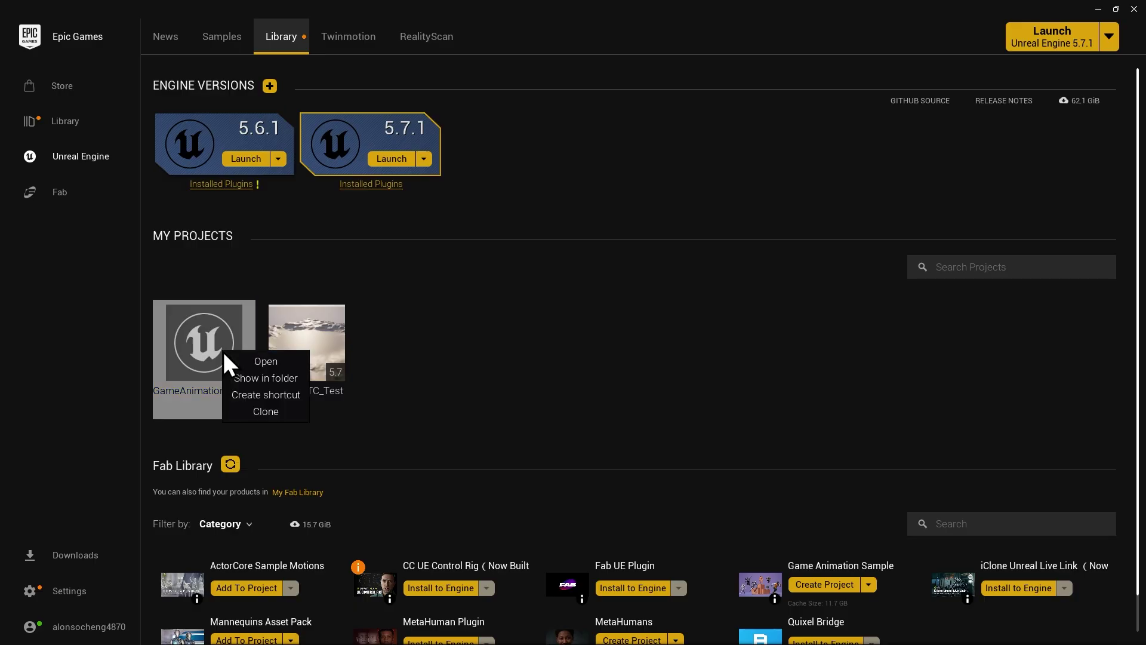
{"action": "left_click", "coordinate": [297, 363]}
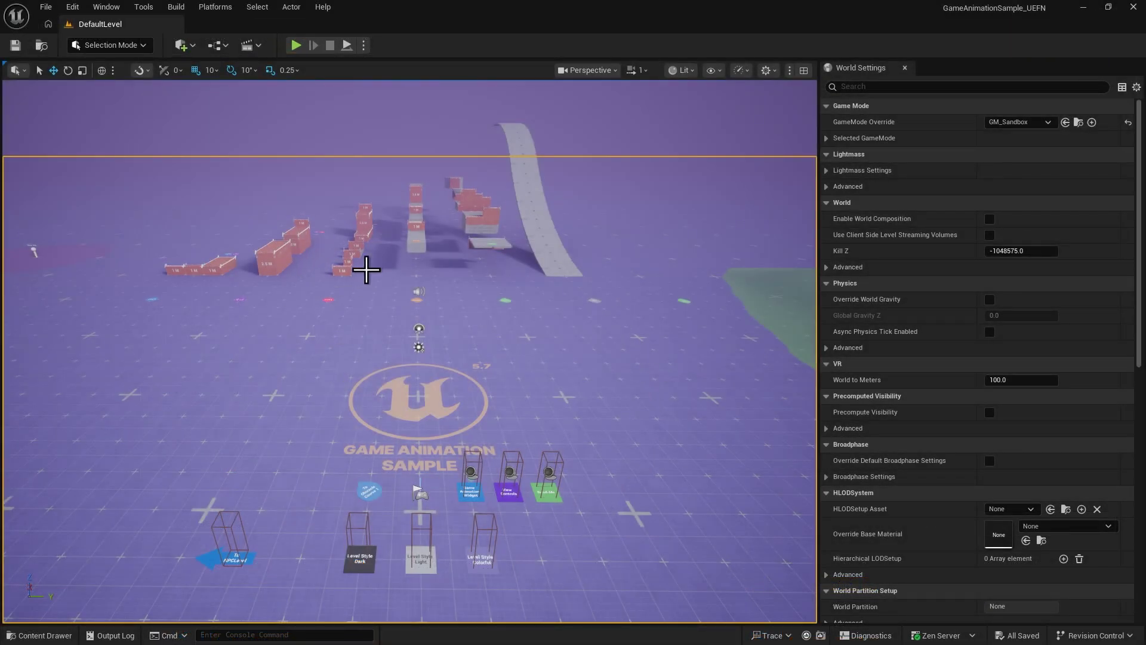
{"action": "left_click", "coordinate": [68, 11]}
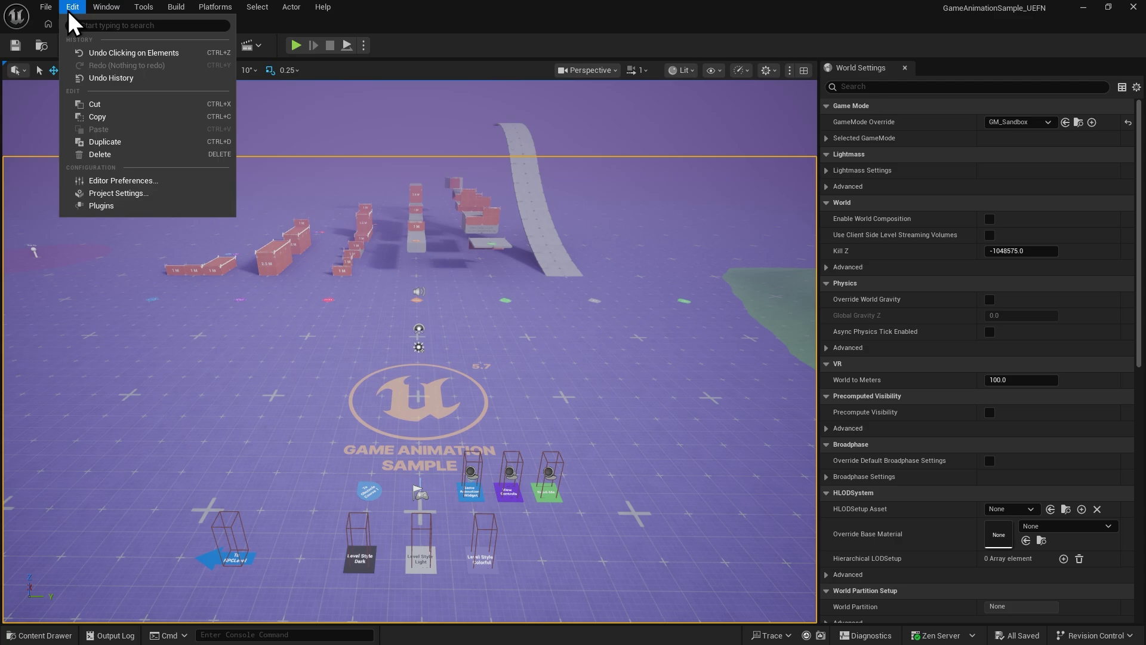
{"action": "left_click", "coordinate": [121, 208]}
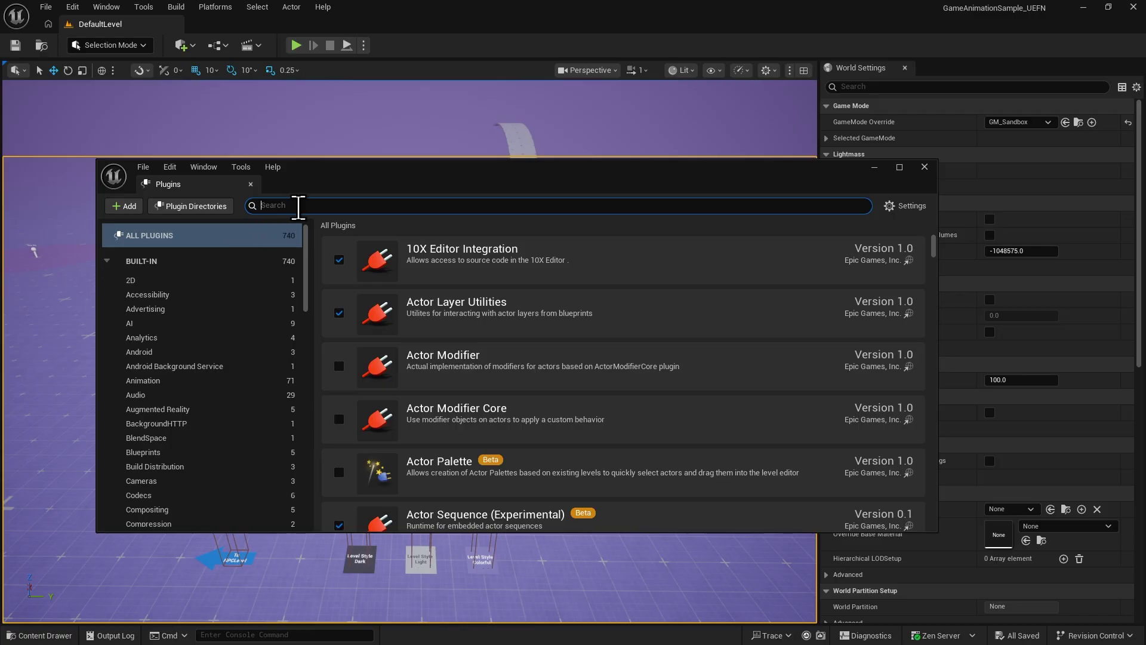
{"action": "type", "text": "Auto setup"}
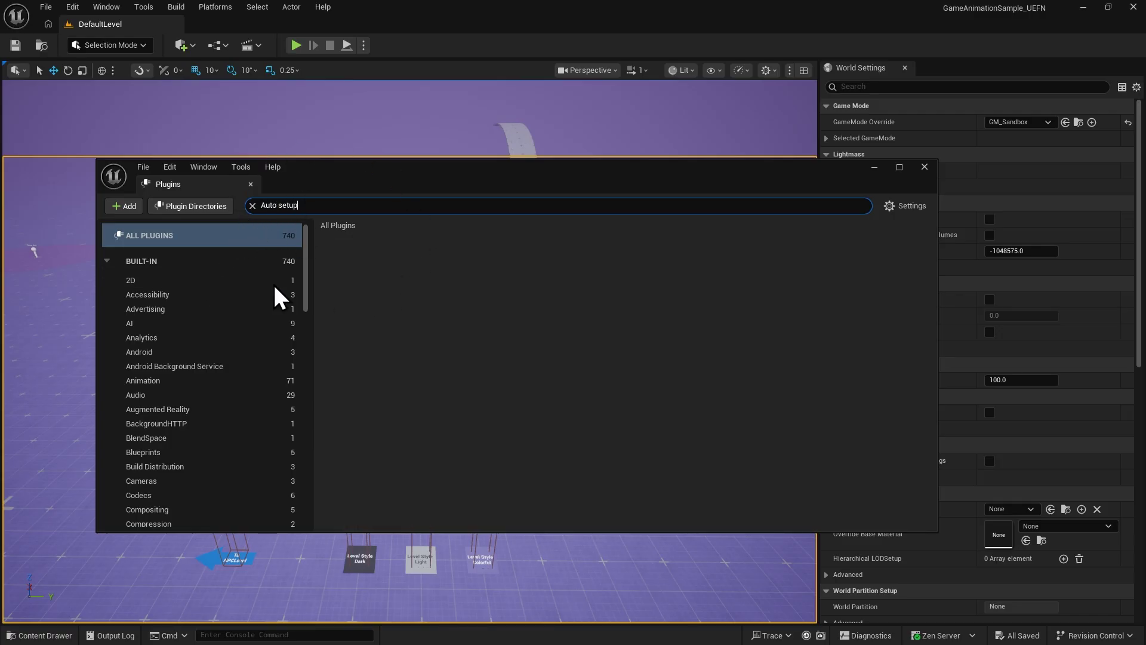
{"action": "left_click", "coordinate": [925, 168]}
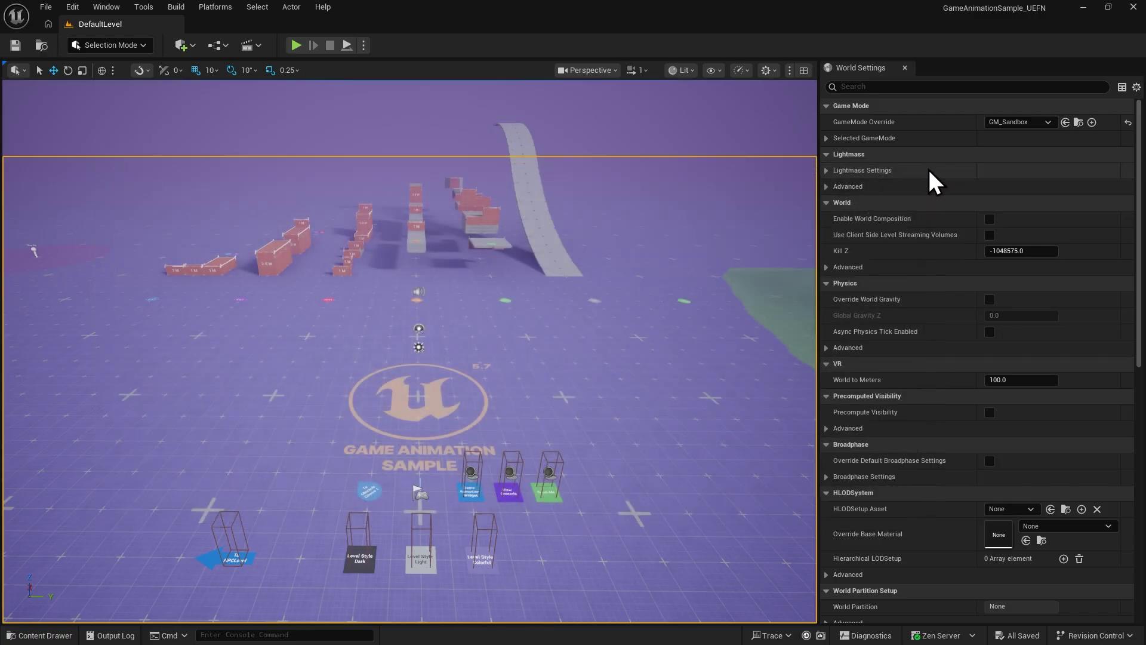
Close Unreal and copy Auto Setup's CC_Shaders folder into the project's Content folder.
{"action": "left_click", "coordinate": [1141, 11]}
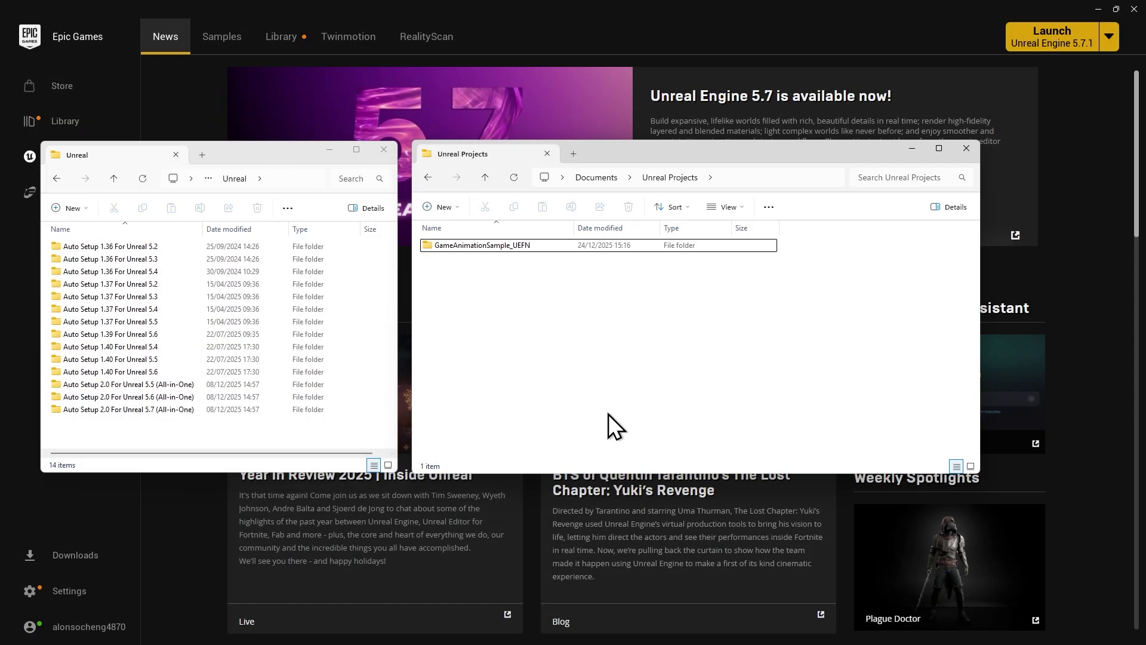
{"action": "double_click", "coordinate": [138, 408]}
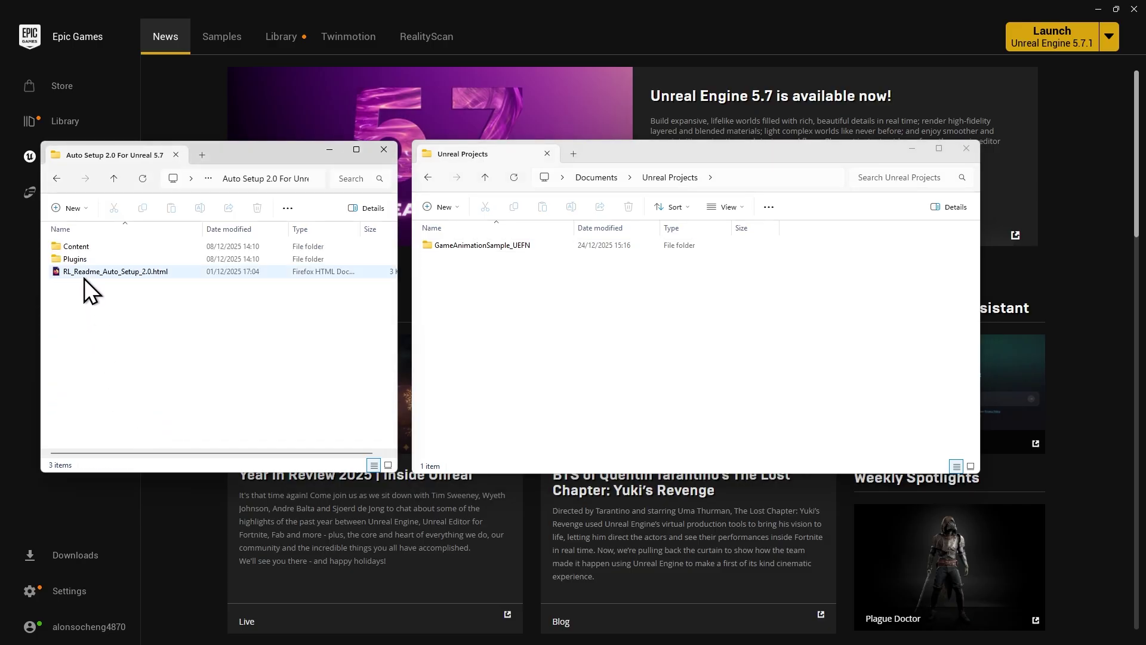
{"action": "double_click", "coordinate": [489, 248]}
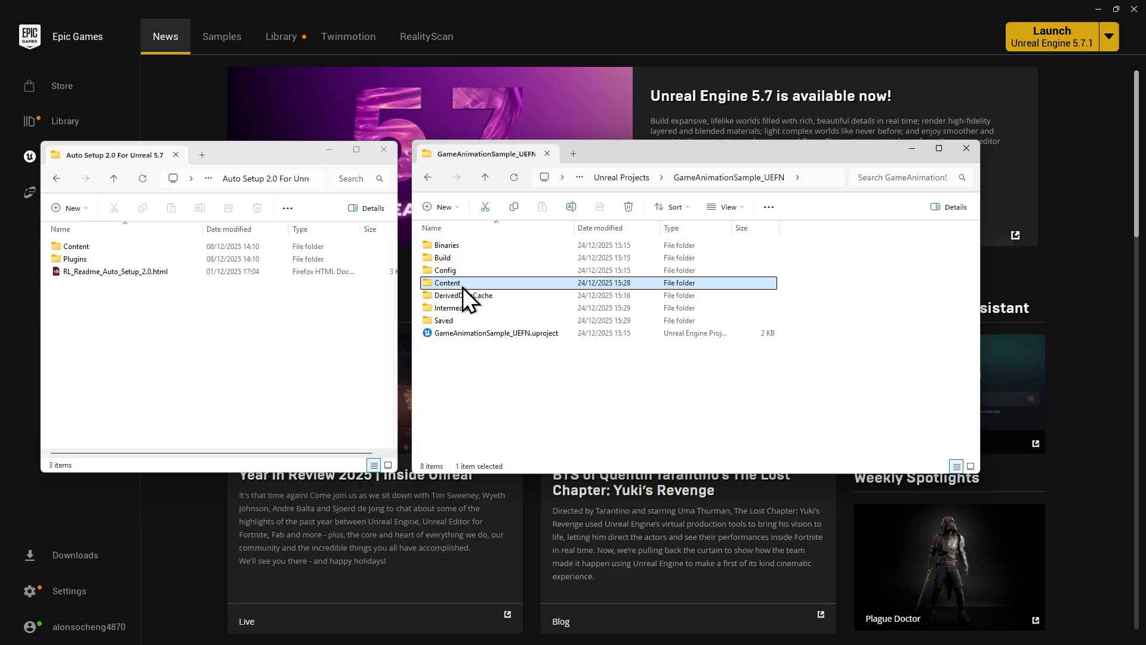
{"action": "double_click", "coordinate": [464, 285]}
{"action": "double_click", "coordinate": [81, 246]}
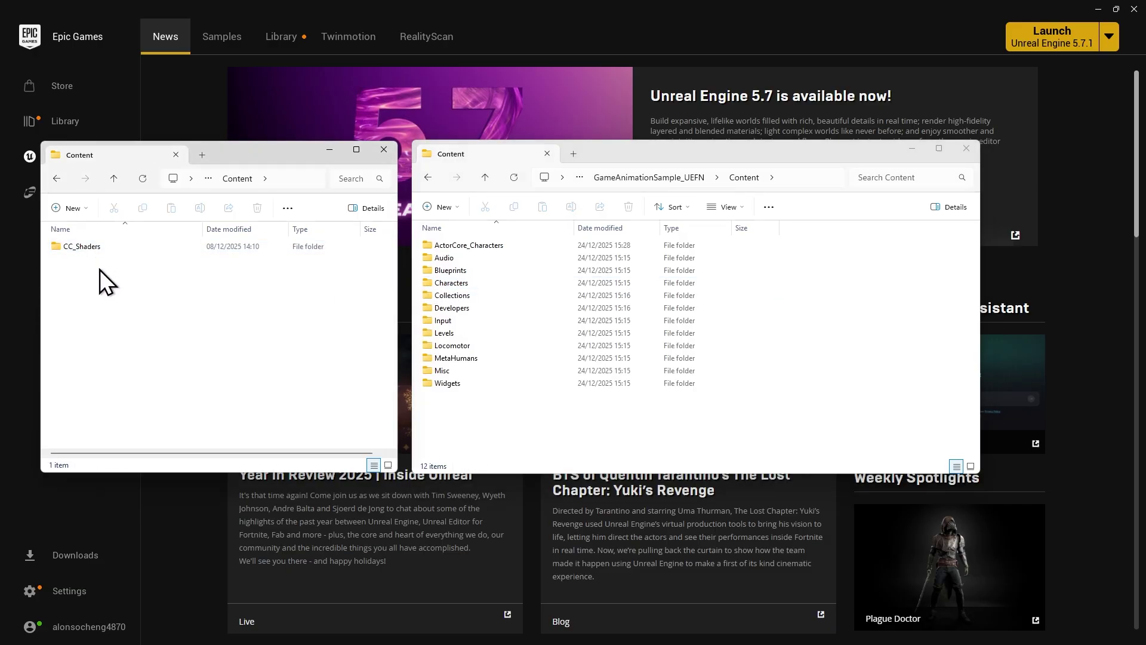
{"action": "left_click_drag", "start_coordinate": [94, 248], "coordinate": [91, 246]}
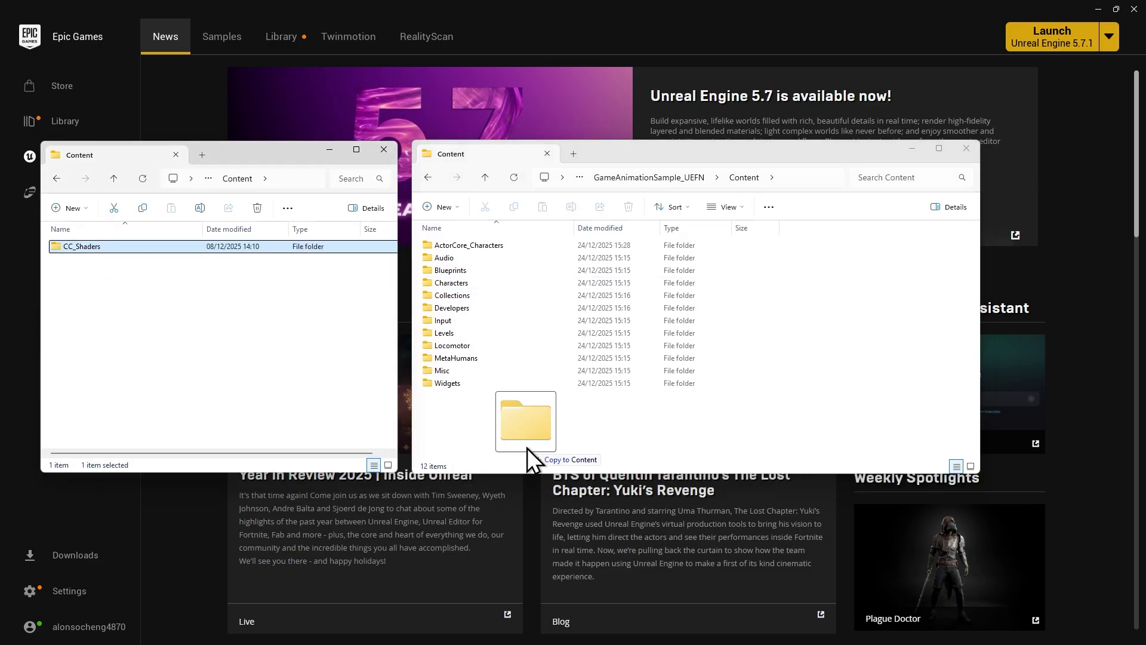
{"action": "left_click_drag", "start_coordinate": [527, 447], "coordinate": [528, 449]}
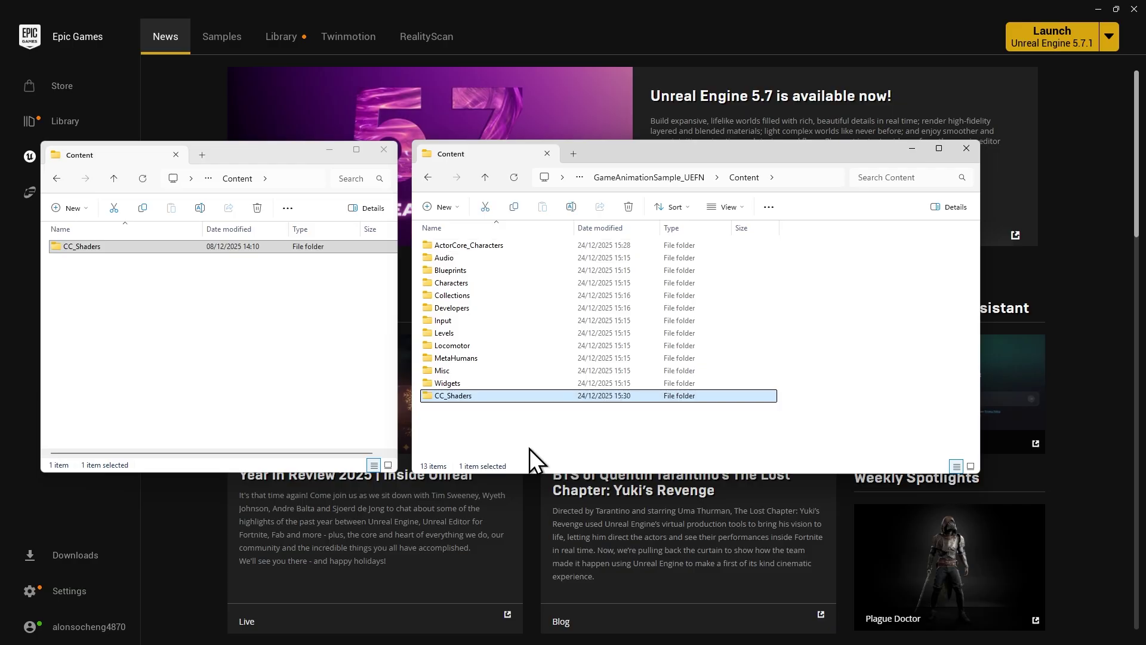
Copy Auto Setup's Plugins folder into the GameAnimationSample_UEFN project root.
{"action": "left_click", "coordinate": [485, 178]}
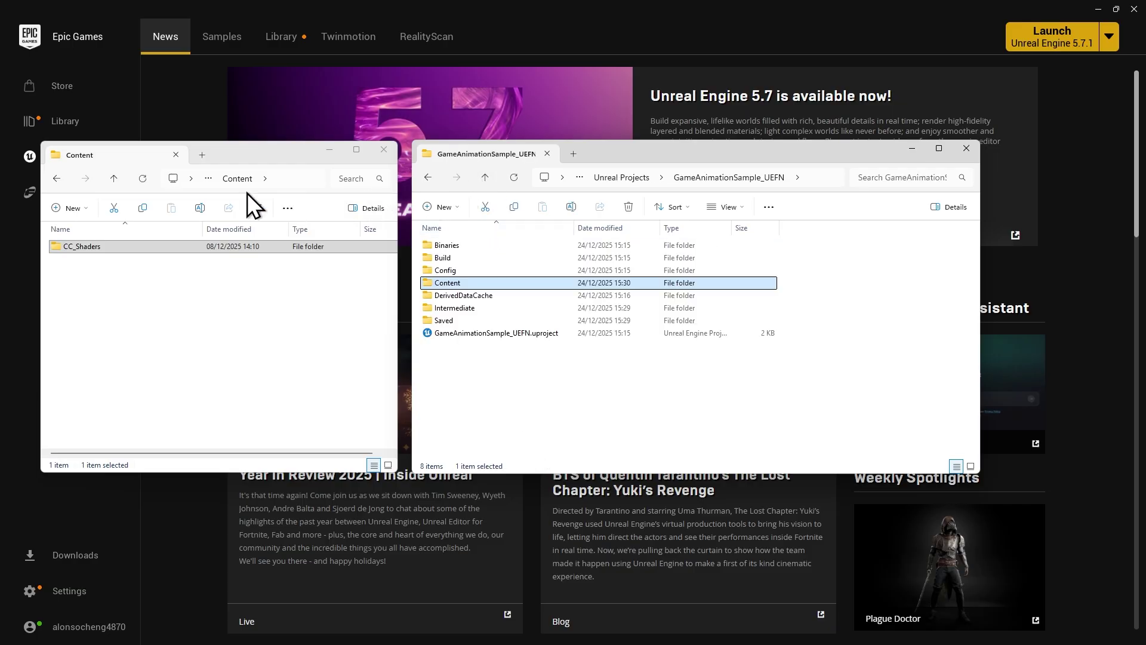
{"action": "left_click", "coordinate": [112, 180]}
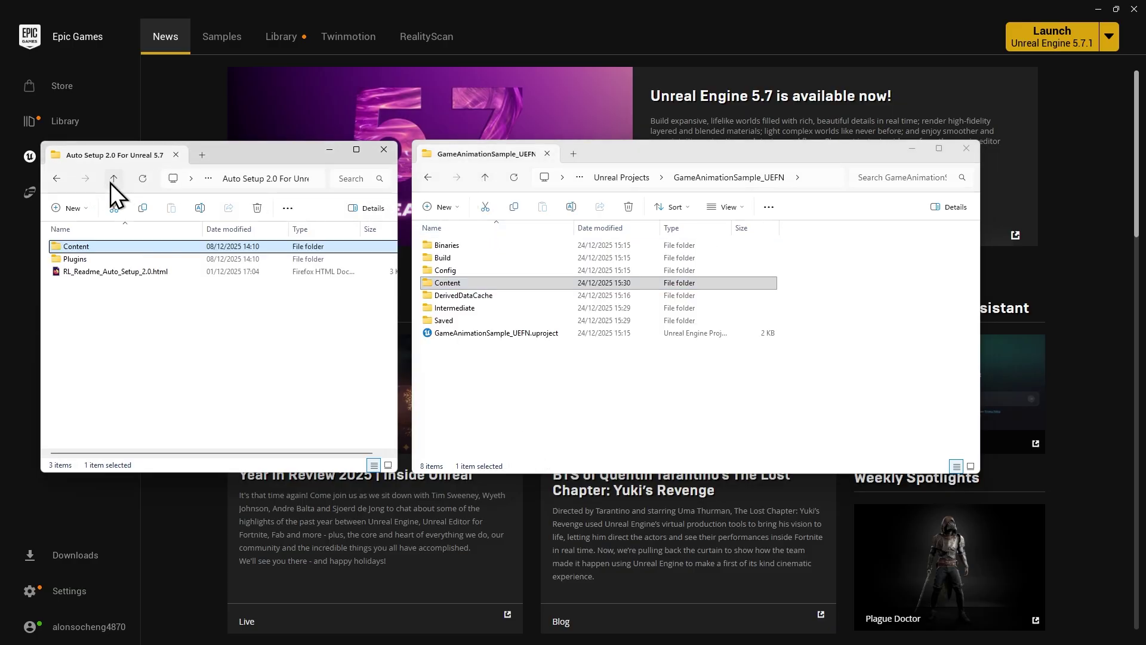
{"action": "left_click", "coordinate": [84, 259]}
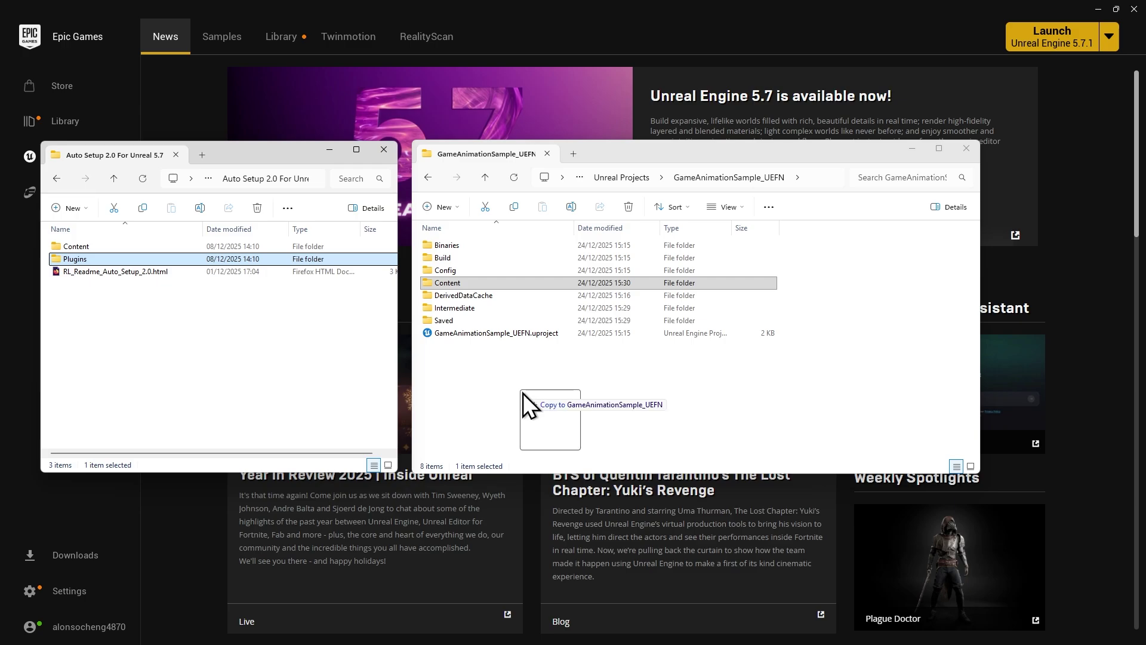
{"action": "left_click_drag", "start_coordinate": [522, 393], "coordinate": [523, 393]}
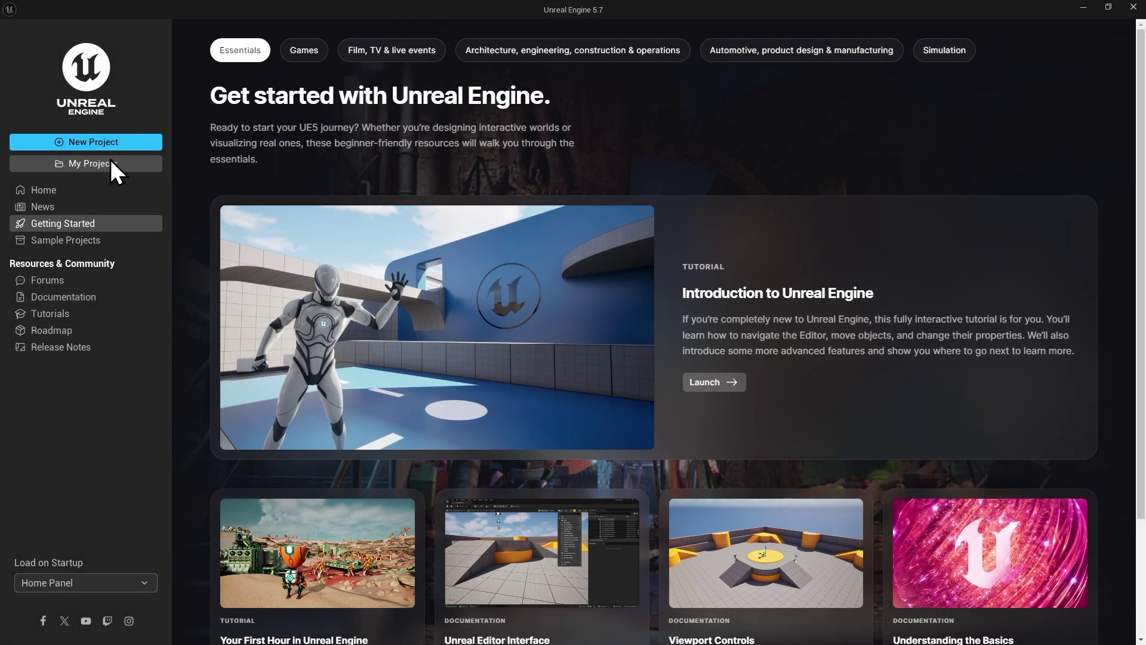
Reopen GameAnimationSample_UEFN and check Plugins > Installed > Reallusion for Auto Setup 2.0.
{"action": "left_click", "coordinate": [109, 161]}
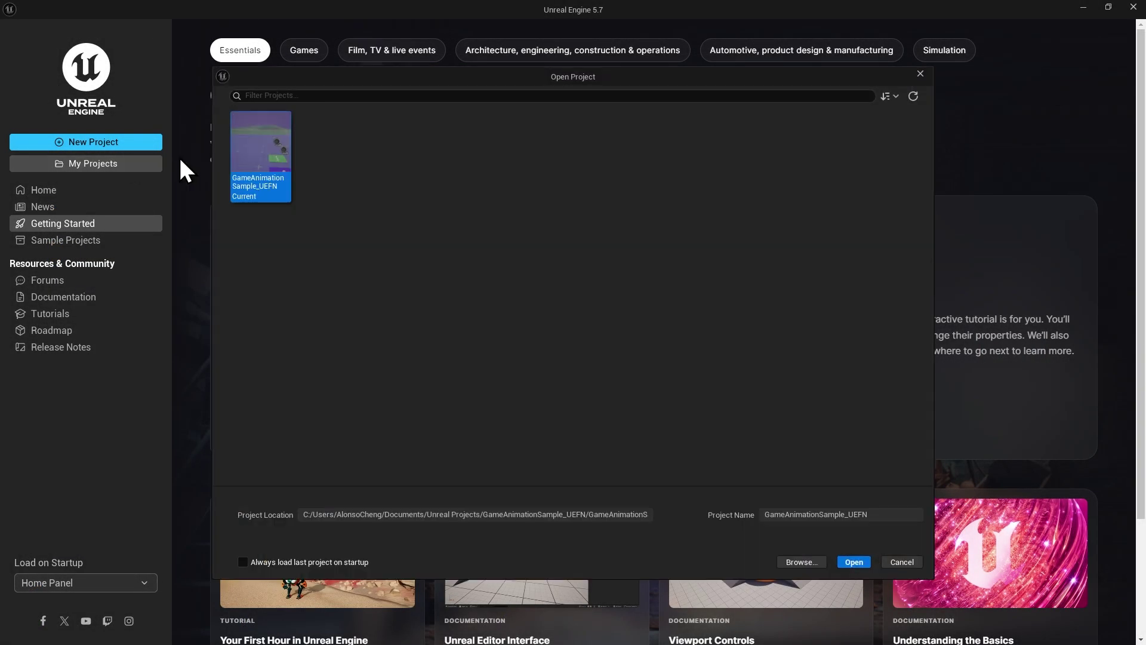
{"action": "left_click", "coordinate": [844, 562]}
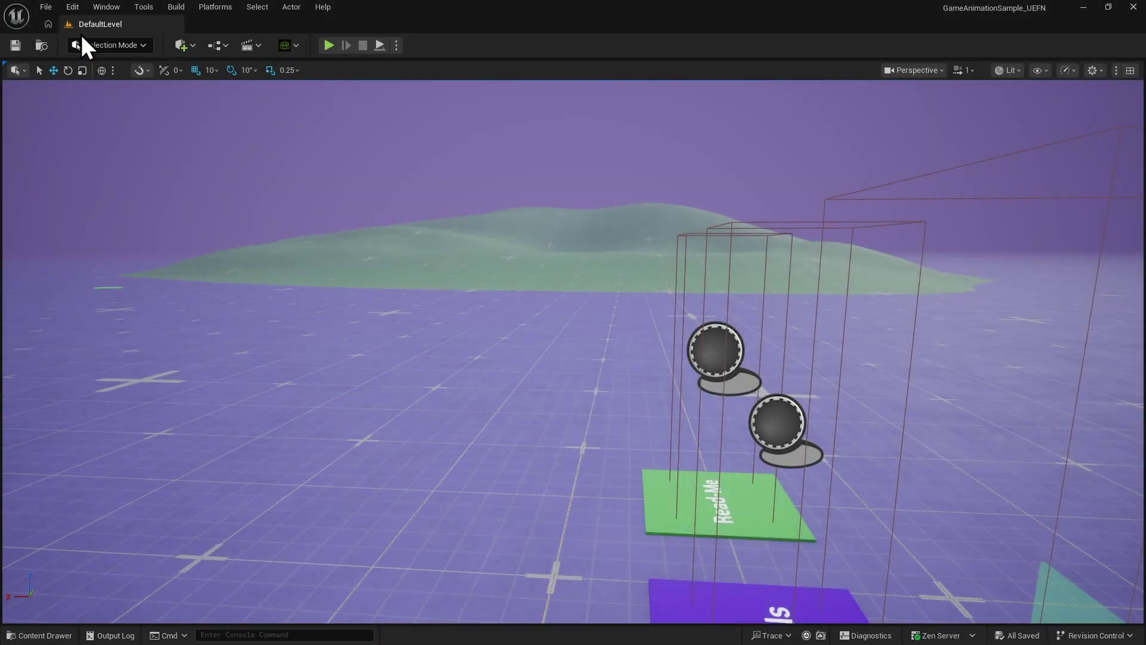
{"action": "left_click", "coordinate": [74, 10]}
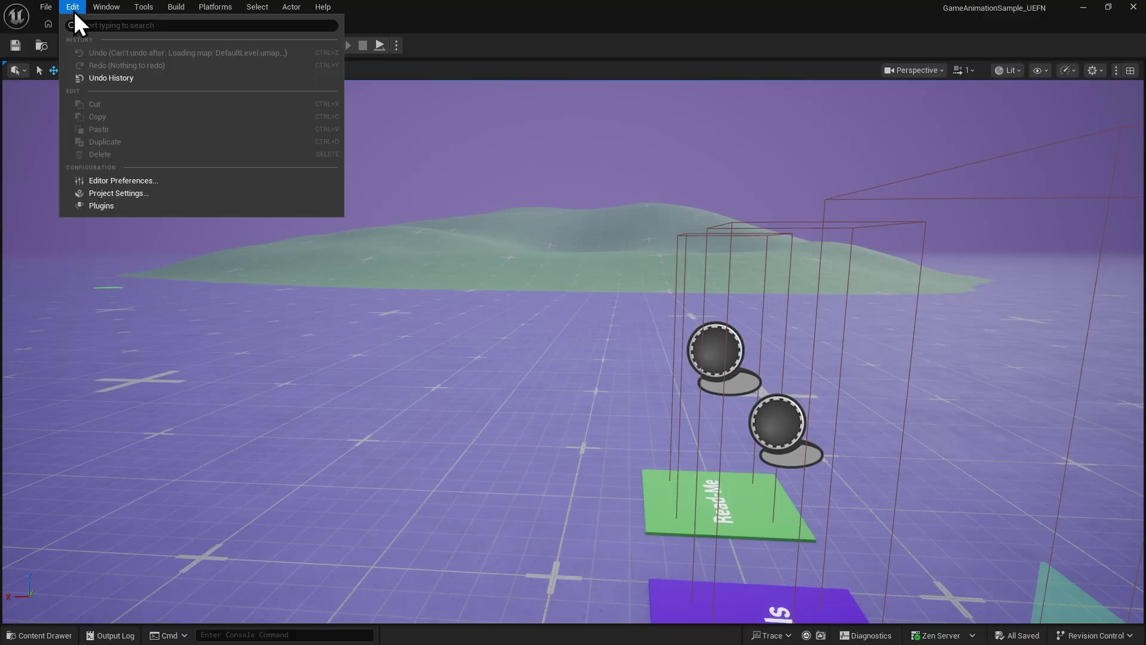
{"action": "left_click", "coordinate": [119, 206]}
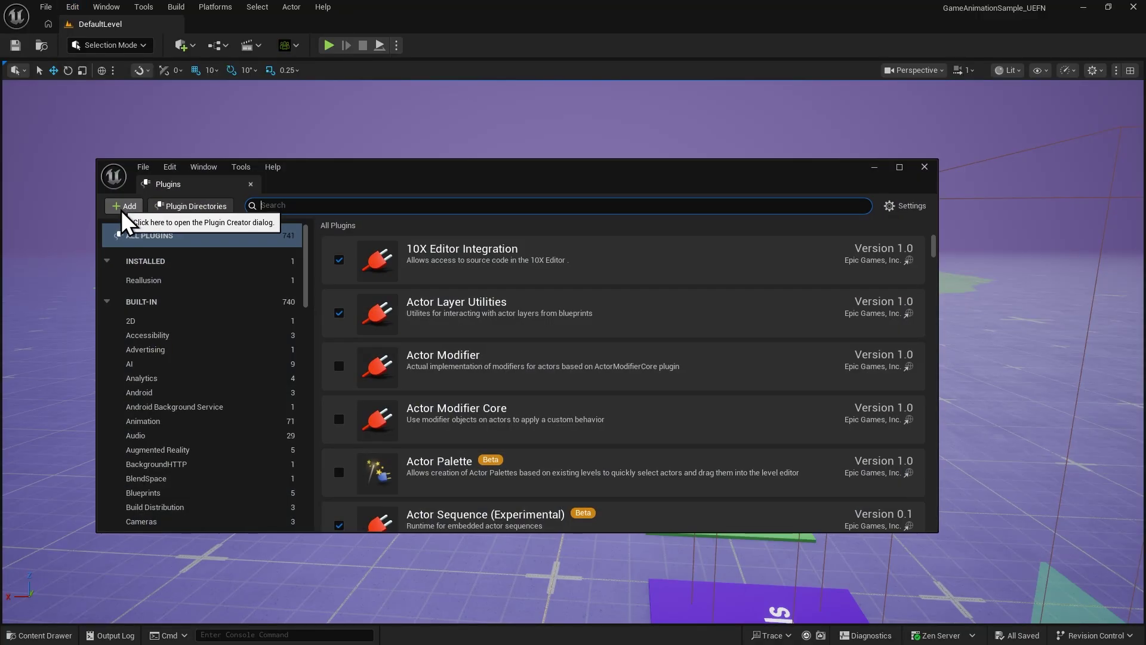
{"action": "left_click", "coordinate": [155, 281]}
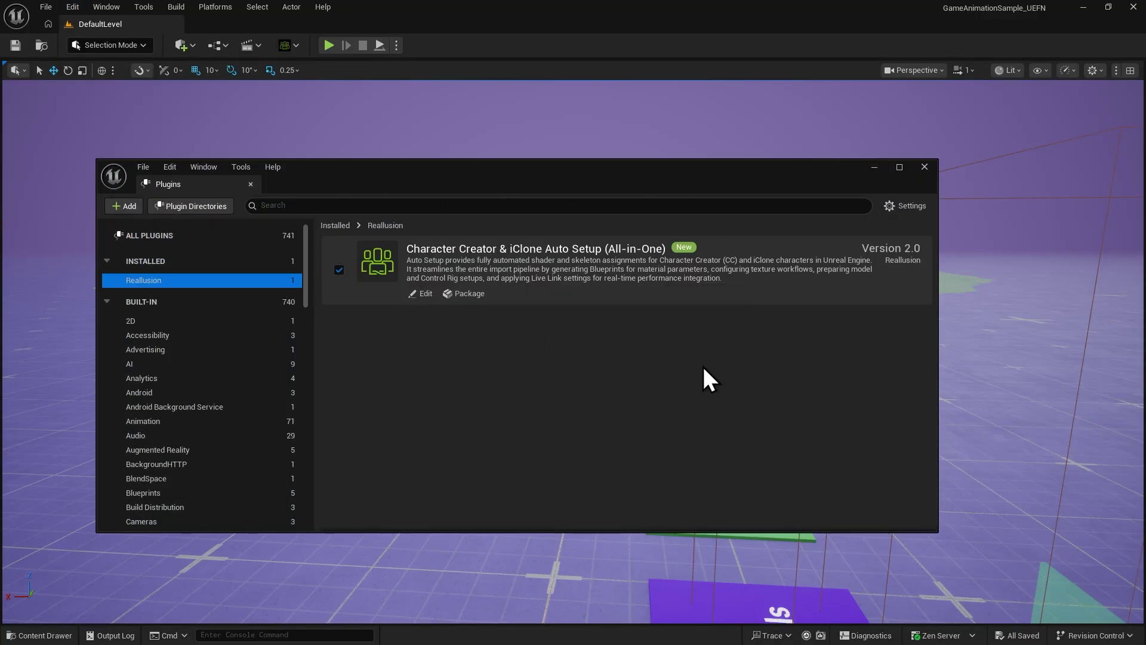
Close Plugins, open ActorCore_Characters in the Content Drawer, and import b083-runtoblastb.fbx.
{"action": "left_click", "coordinate": [923, 166]}
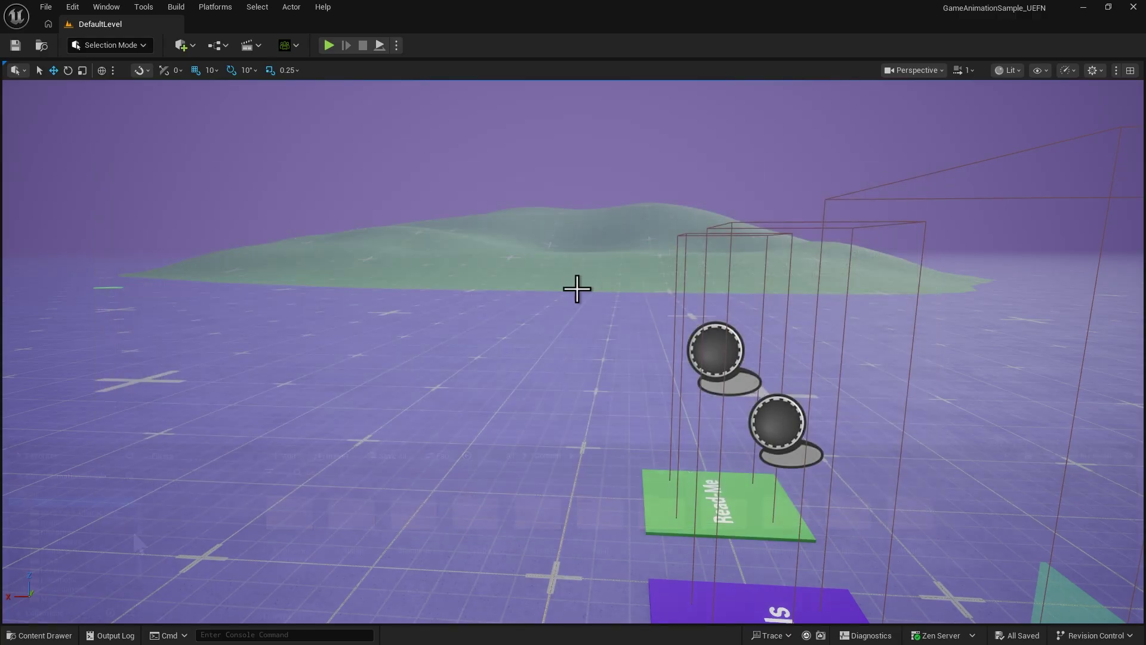
{"action": "key", "text": "ctrl+space"}
{"action": "left_click", "coordinate": [290, 561]}
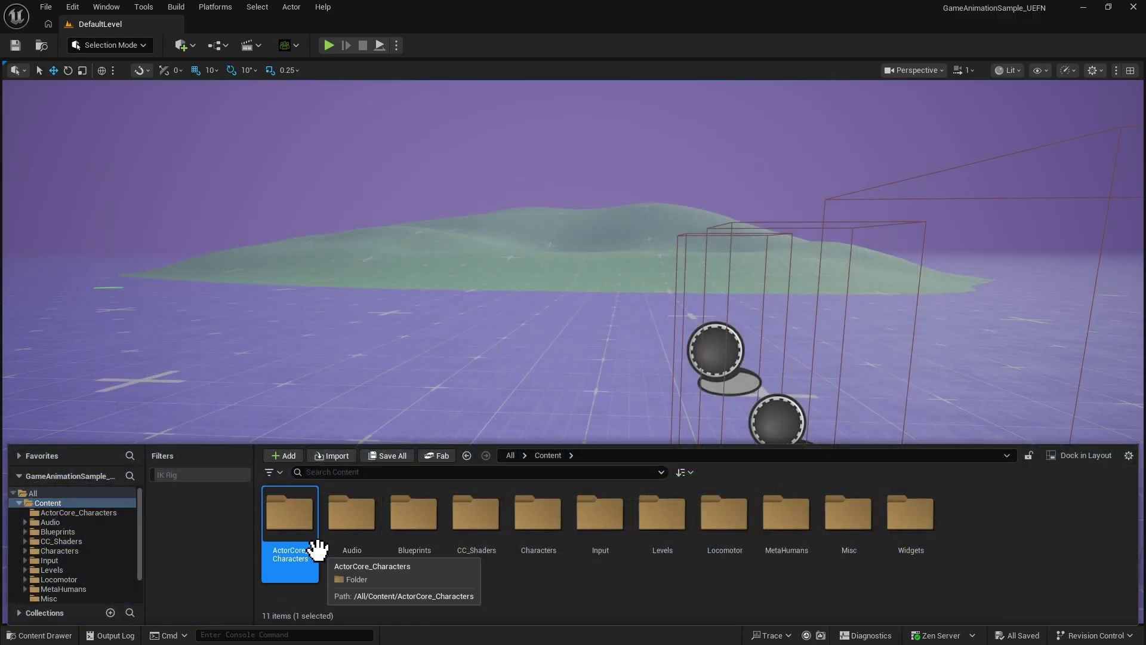
{"action": "double_click", "coordinate": [295, 517]}
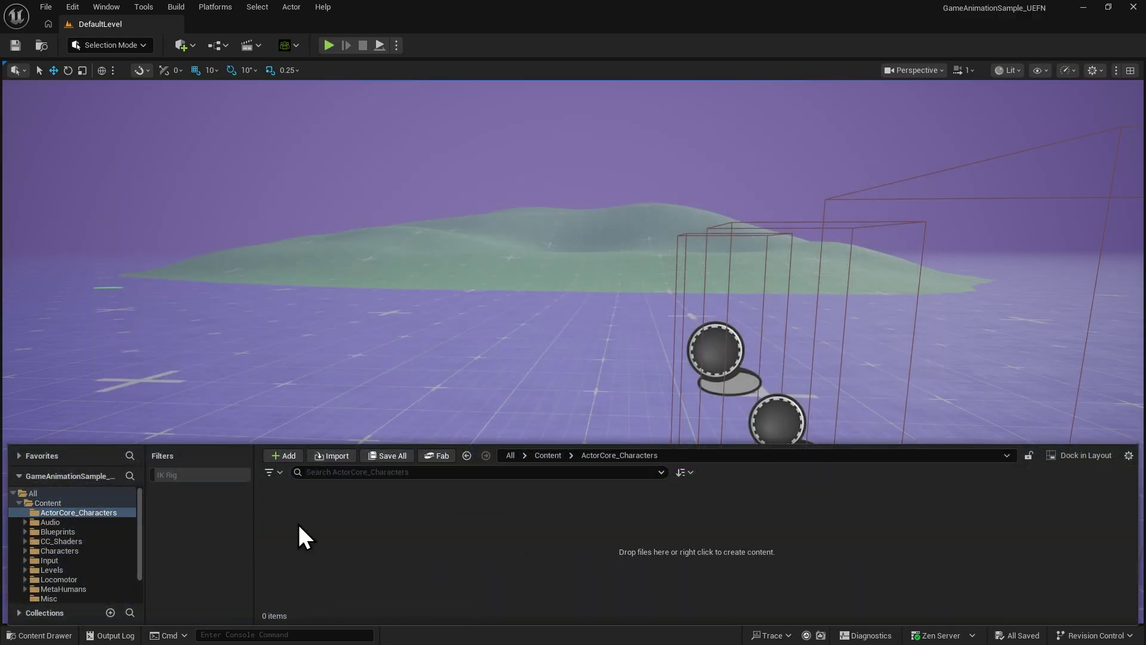
{"action": "right_click", "coordinate": [493, 532]}
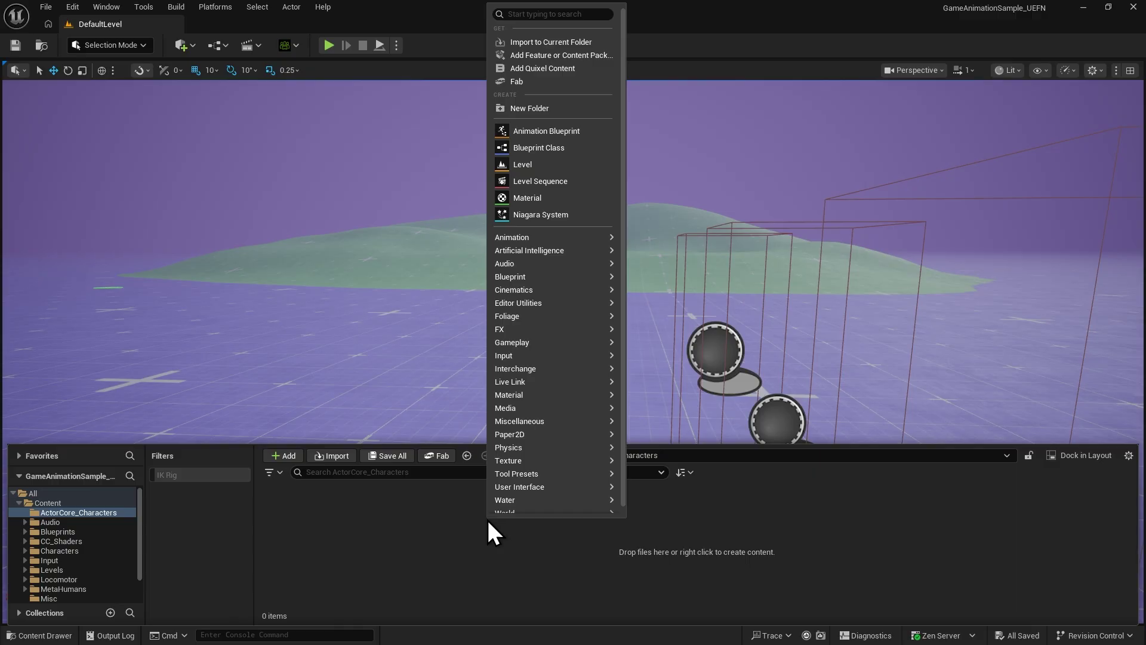
{"action": "left_click", "coordinate": [553, 43]}
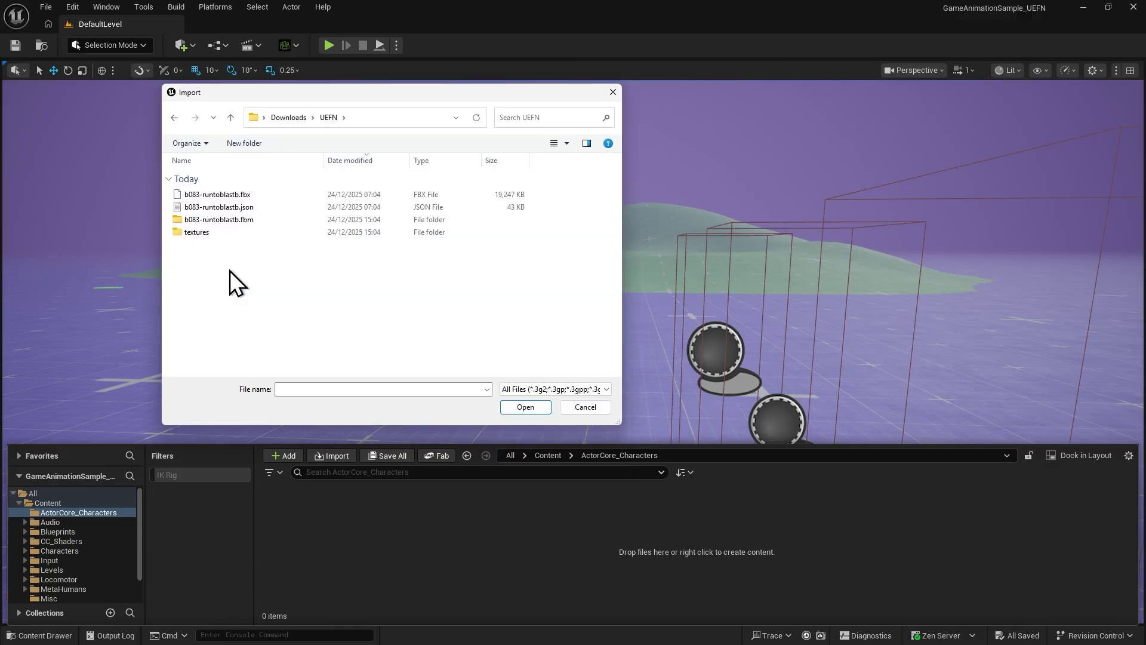
{"action": "left_click", "coordinate": [236, 195]}
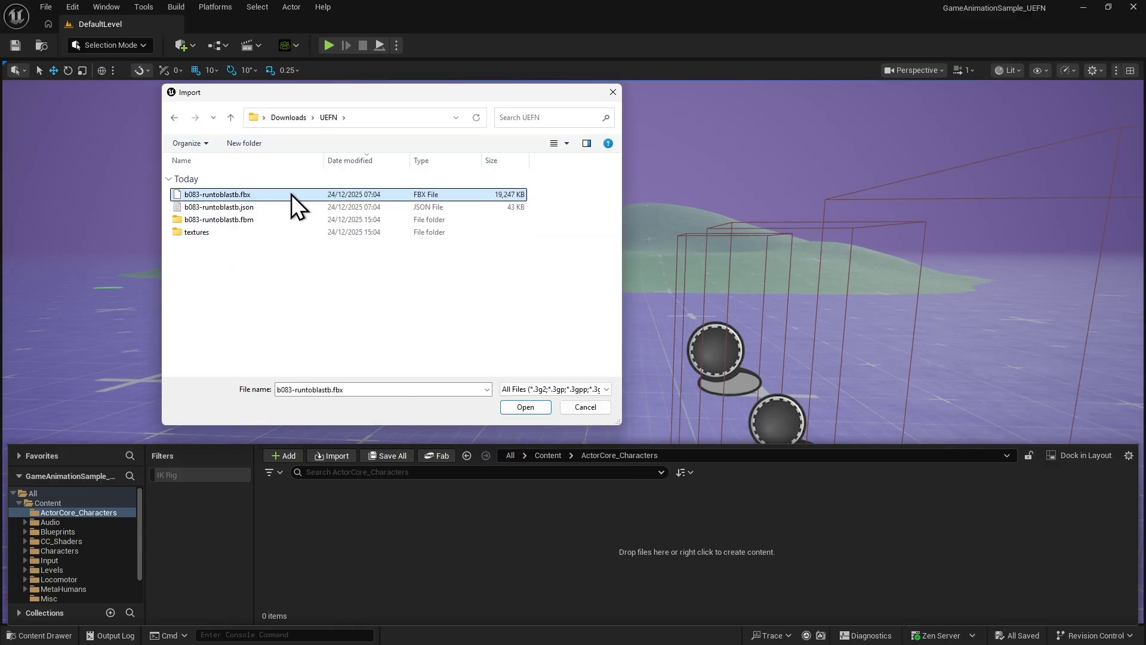
Confirm the FBX import, accept the Auto Setup options, and enable importing morph targets.
{"action": "left_click", "coordinate": [529, 411]}
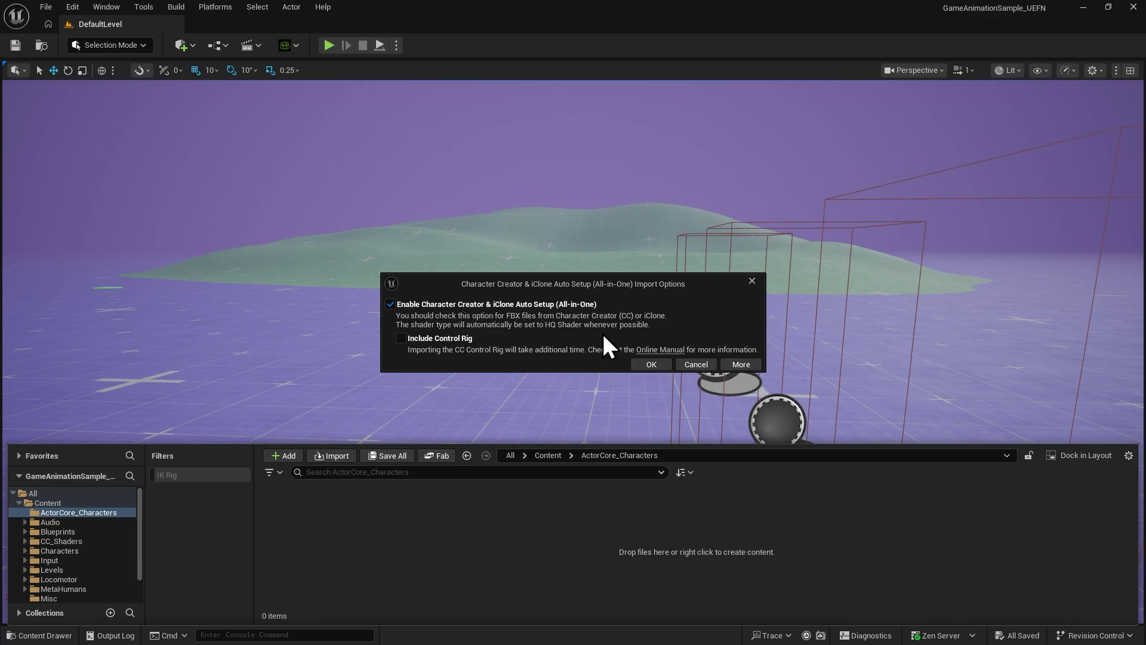
{"action": "left_click", "coordinate": [650, 364]}
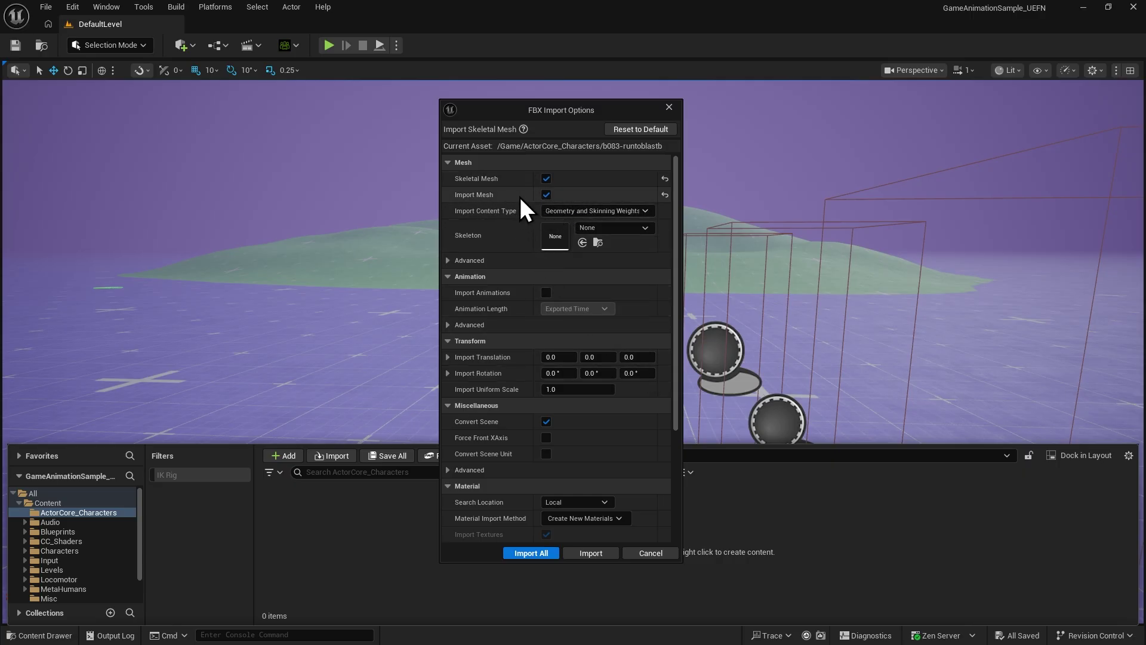
{"action": "left_click", "coordinate": [449, 260]}
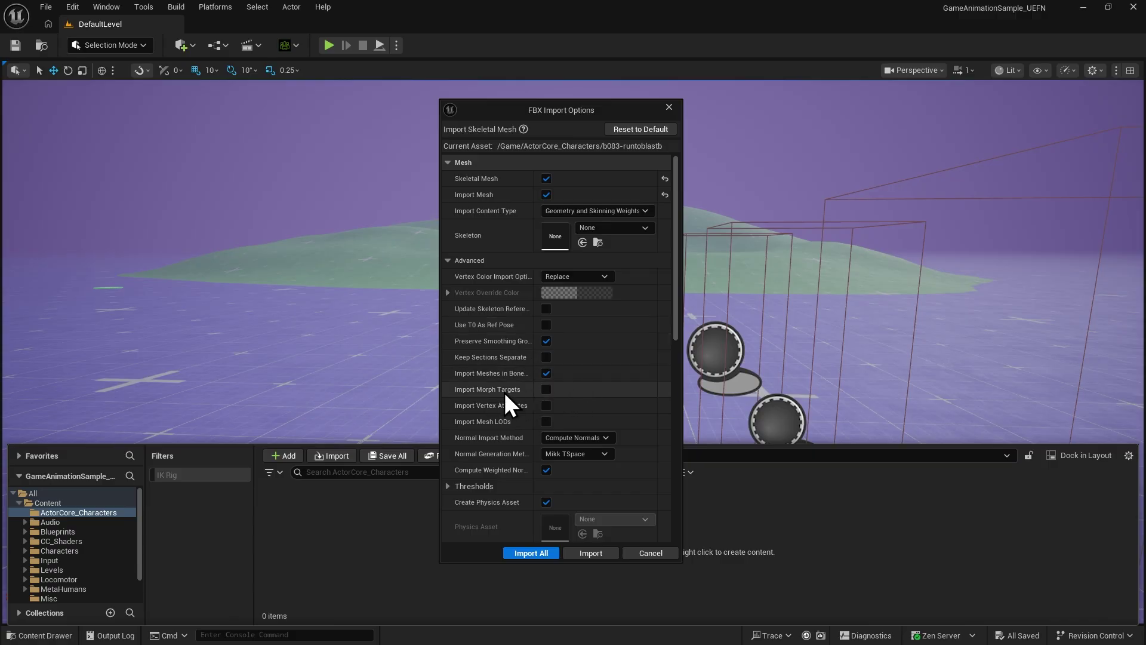
{"action": "left_click", "coordinate": [544, 389]}
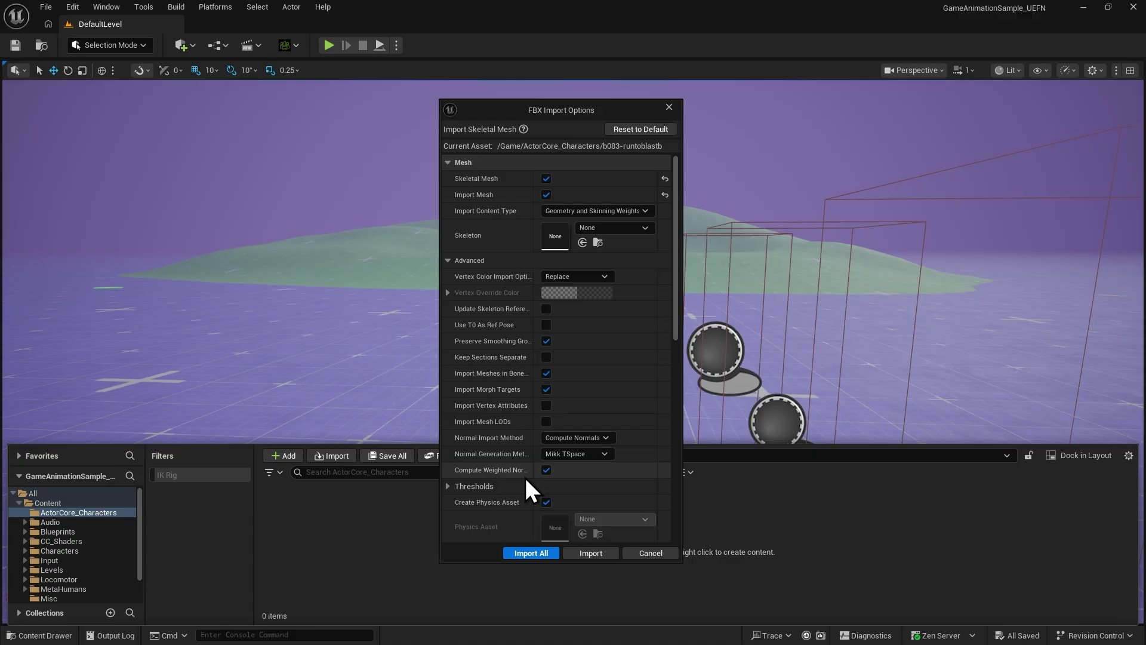
Enable Import Animations with Animation Length set to Animated Time, then Import All.
{"action": "scroll", "coordinate": [526, 476], "scroll_direction": "down", "scroll_amount": 3}
{"action": "scroll", "coordinate": [482, 452], "scroll_direction": "down", "scroll_amount": 3}
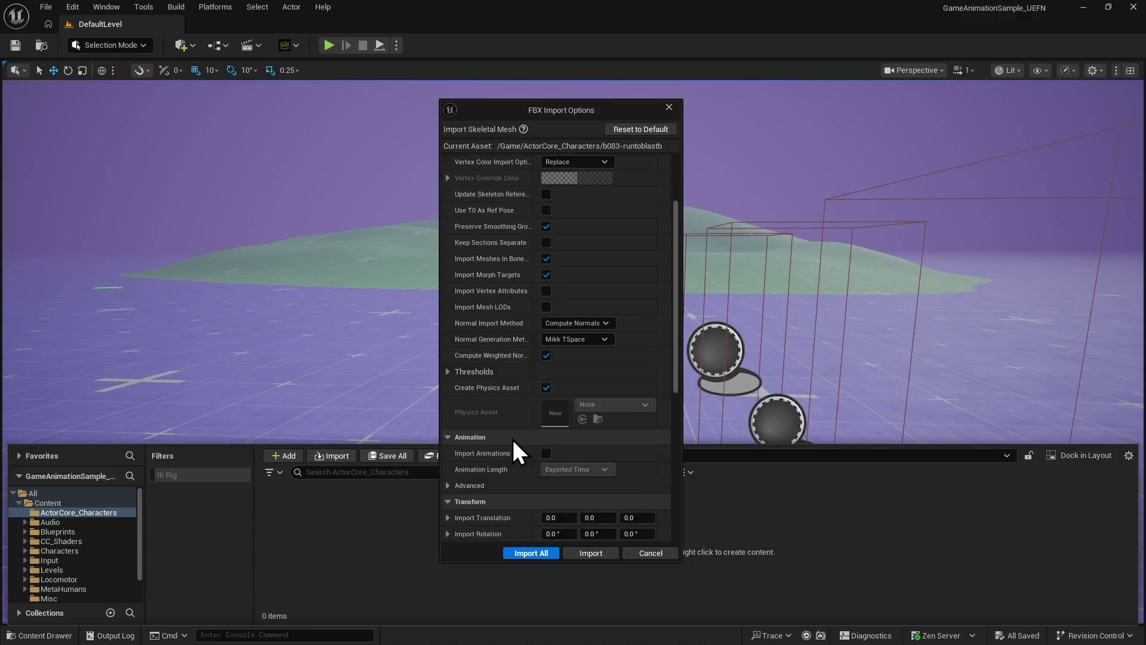
{"action": "left_click", "coordinate": [548, 452]}
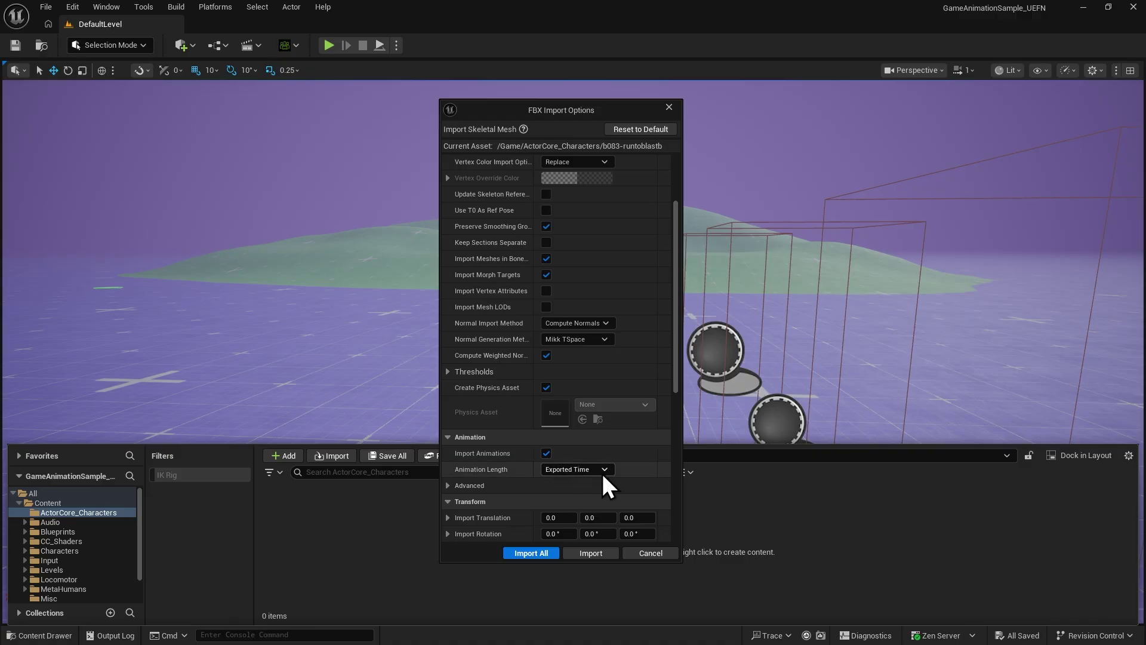
{"action": "left_click", "coordinate": [589, 471]}
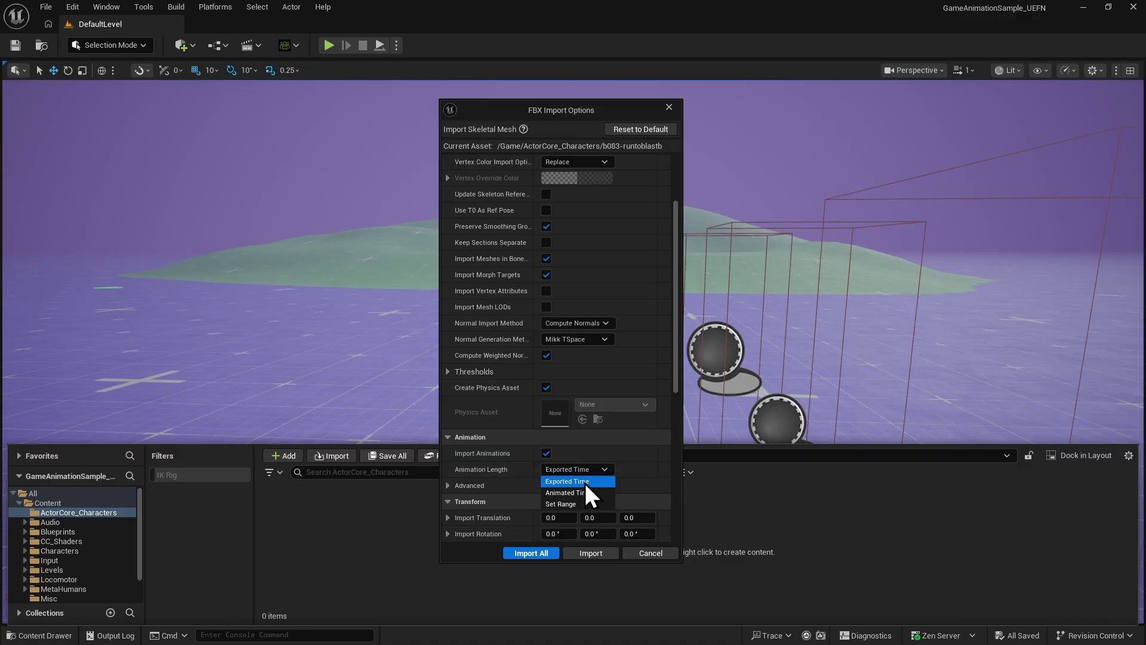
{"action": "left_click", "coordinate": [600, 494]}
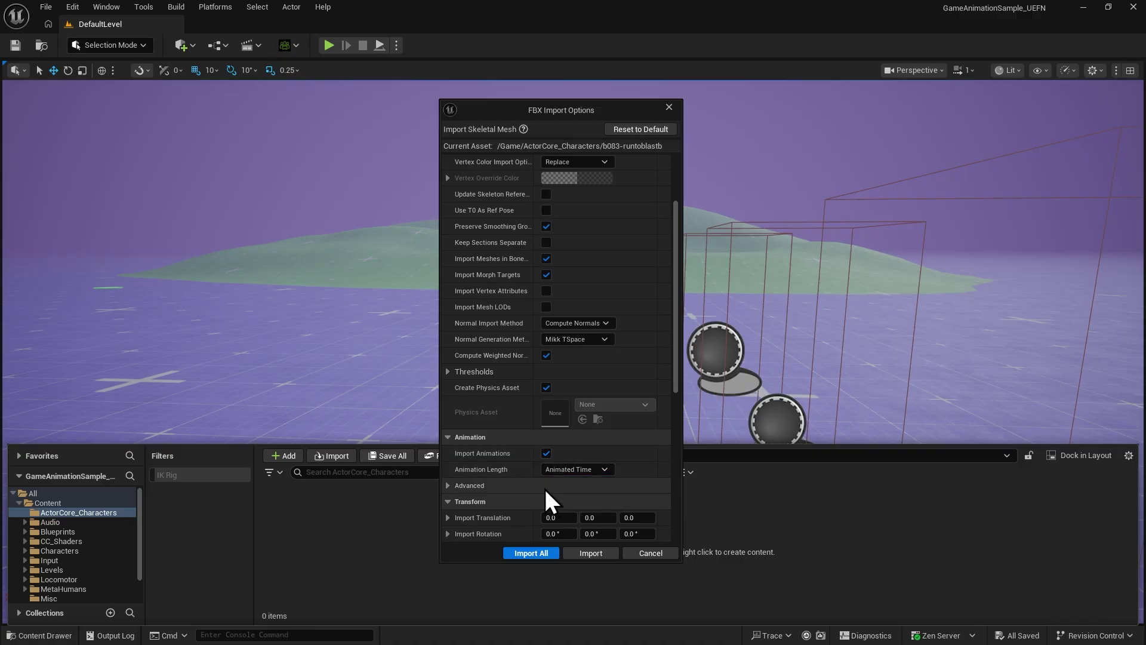
{"action": "left_click", "coordinate": [529, 553]}
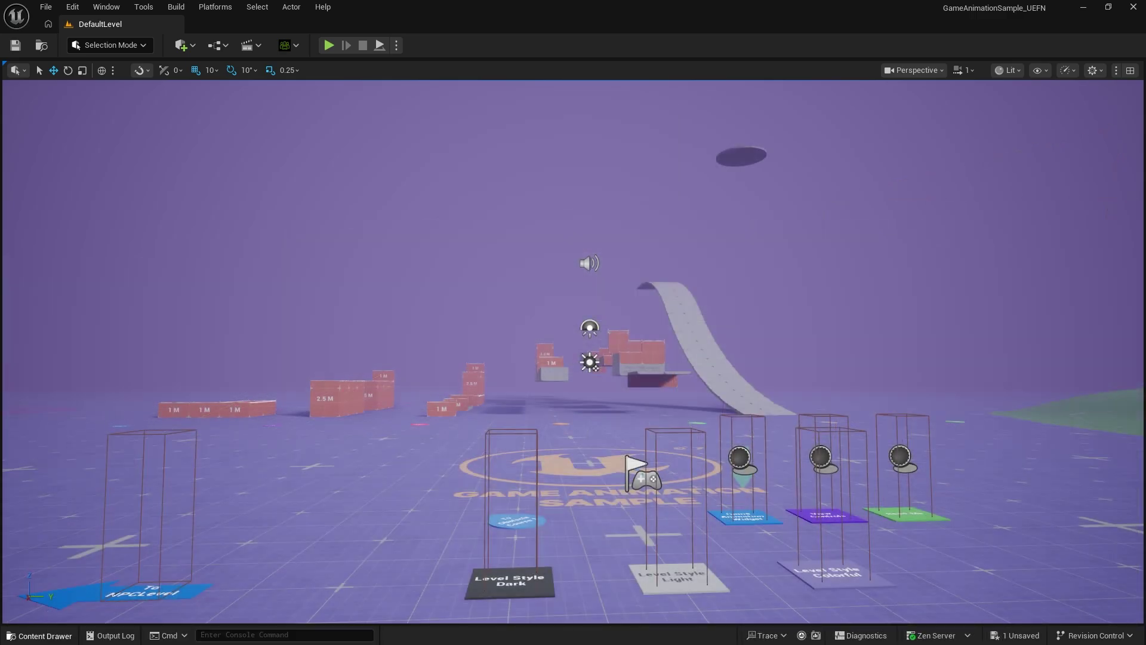
Bring up the Content Drawer to browse the project's assets.
{"action": "key", "text": "ctrl+space"}
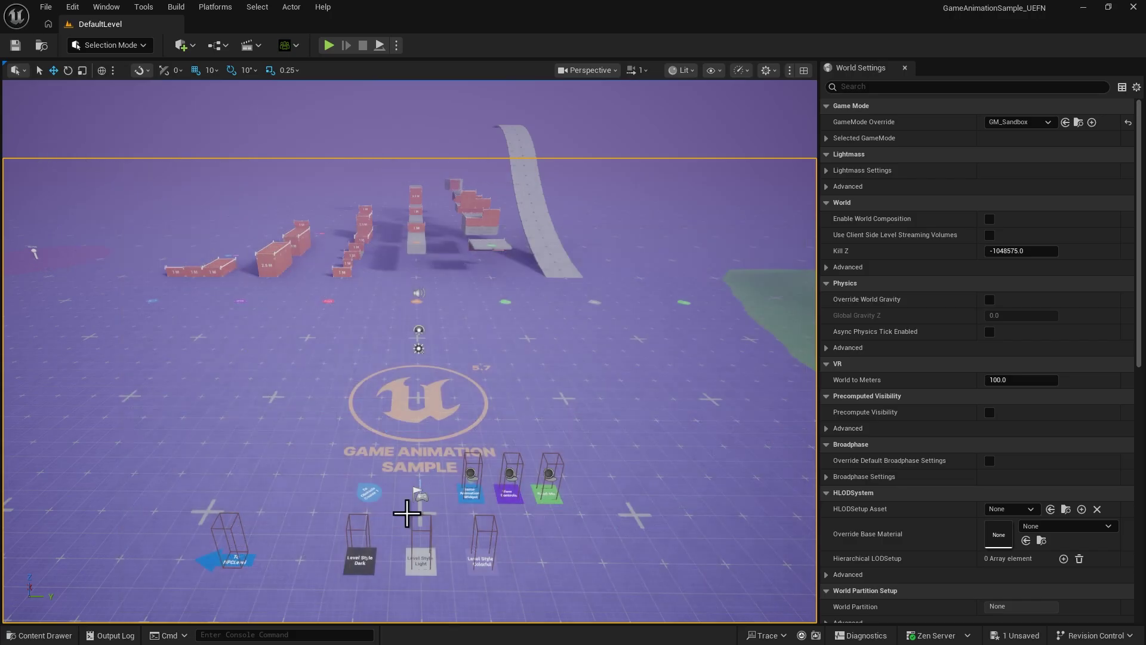
Open the RTG_b083-runtoblastb IK Retargeter from the Rigs folder.
{"action": "left_click", "coordinate": [67, 635]}
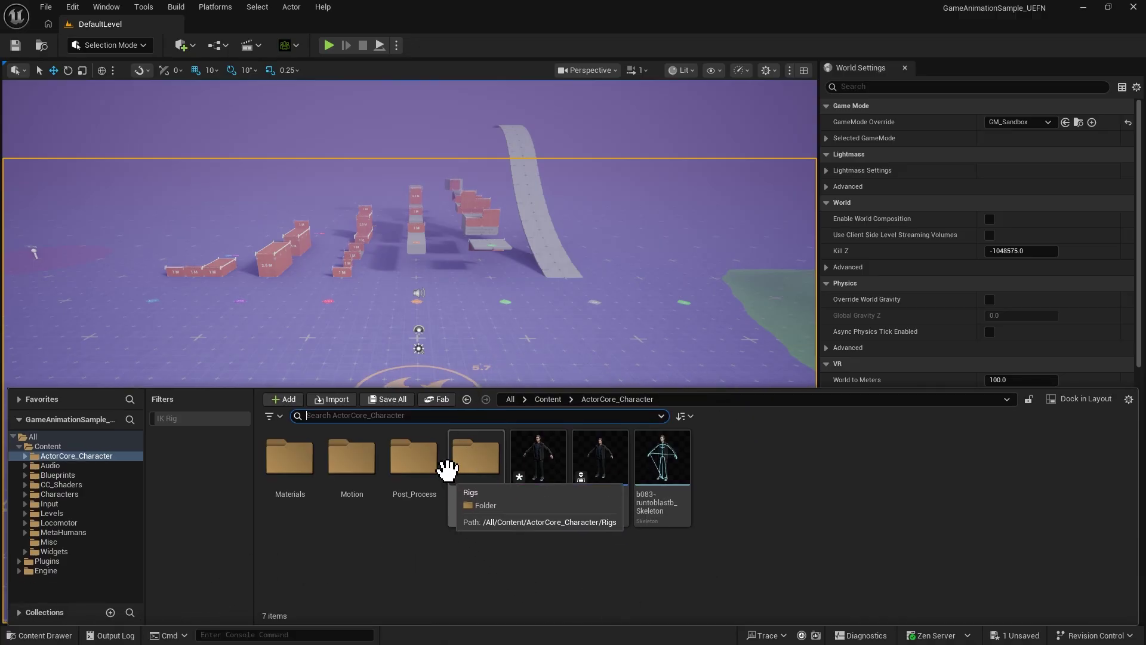
{"action": "double_click", "coordinate": [475, 458]}
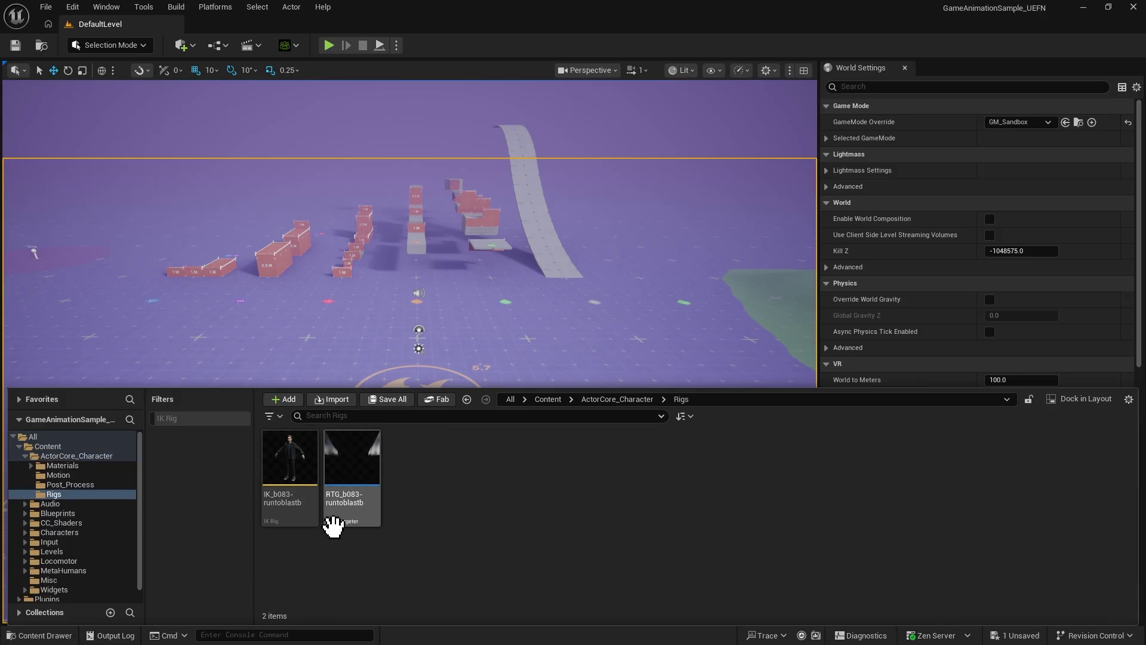
{"action": "double_click", "coordinate": [368, 508]}
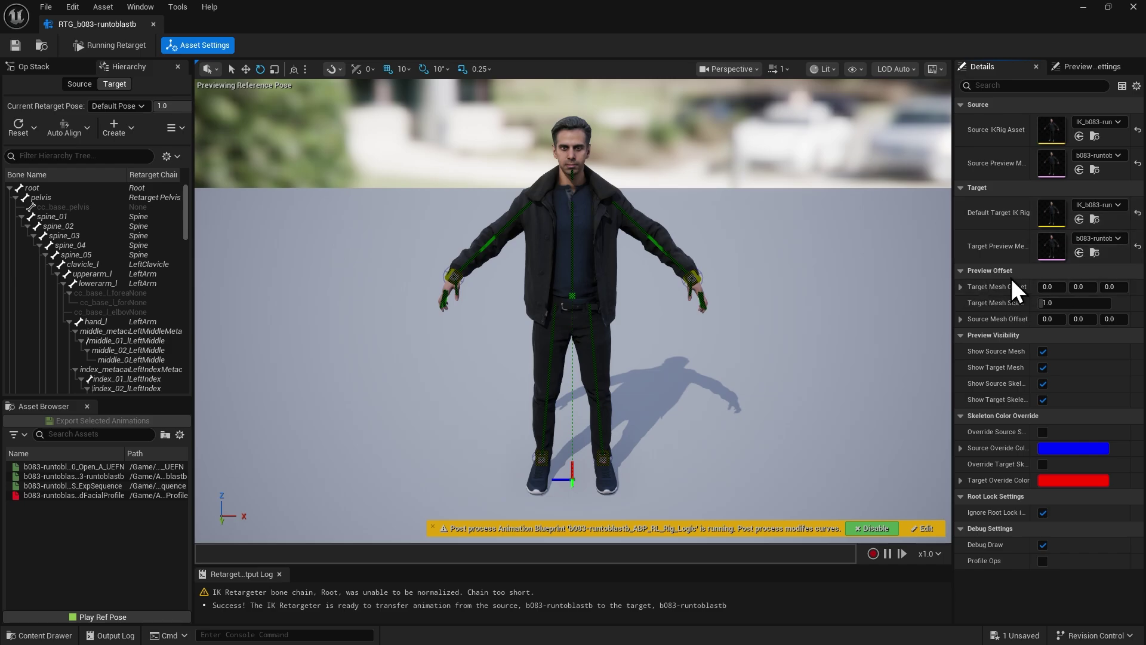
Offset the target mesh along X and assign IK_UEFN_Mannequin as the source IK rig.
{"action": "left_click_drag", "start_coordinate": [1046, 287], "coordinate": [1134, 286]}
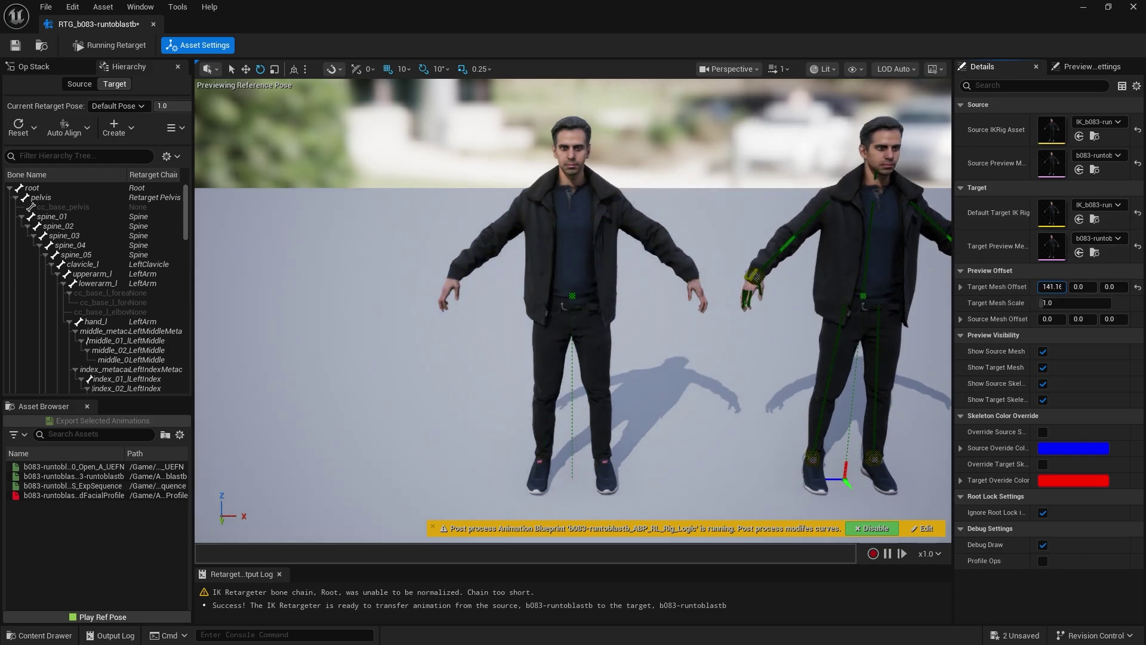
{"action": "left_click", "coordinate": [1089, 123]}
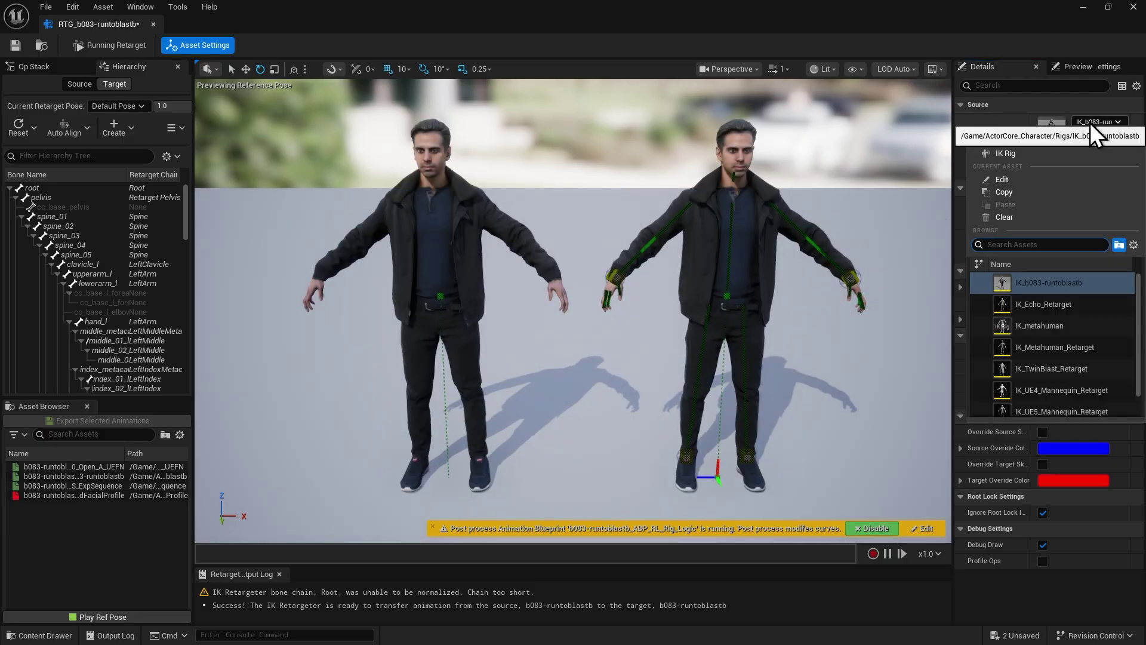
{"action": "type", "text": "UEFN"}
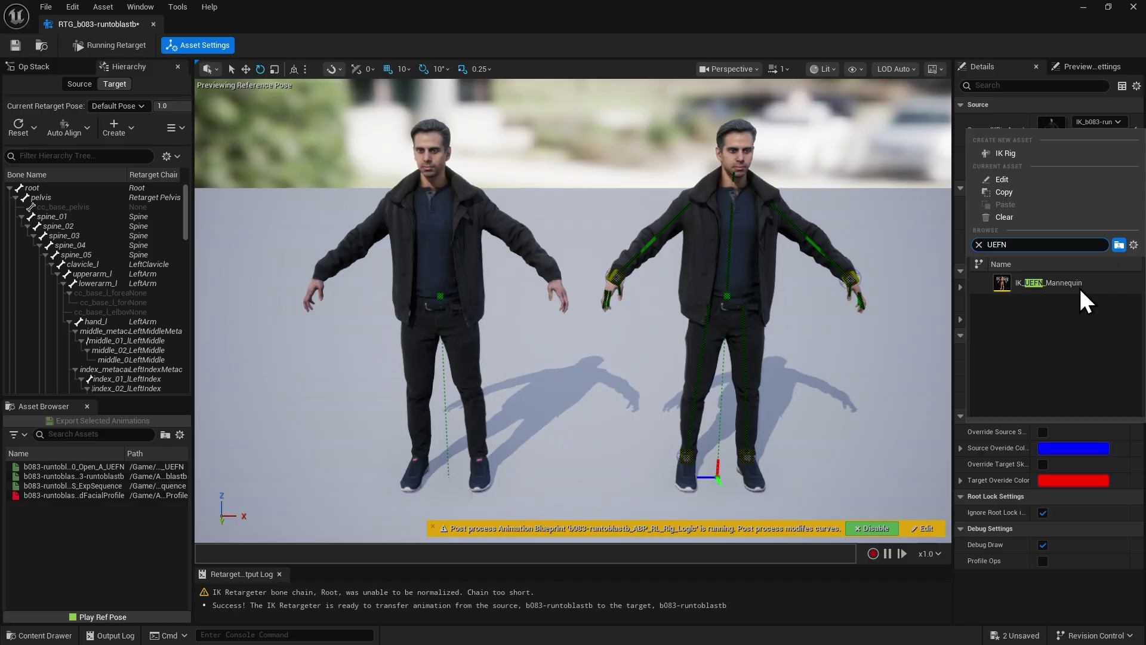
{"action": "left_click", "coordinate": [1052, 287]}
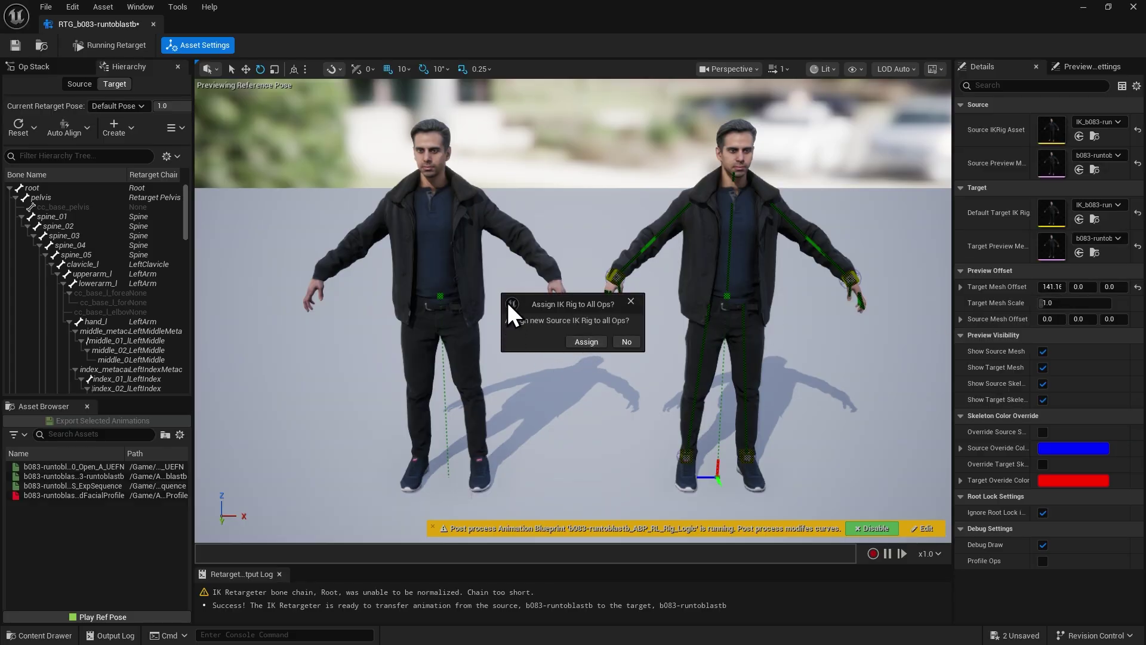
{"action": "left_click", "coordinate": [577, 343]}
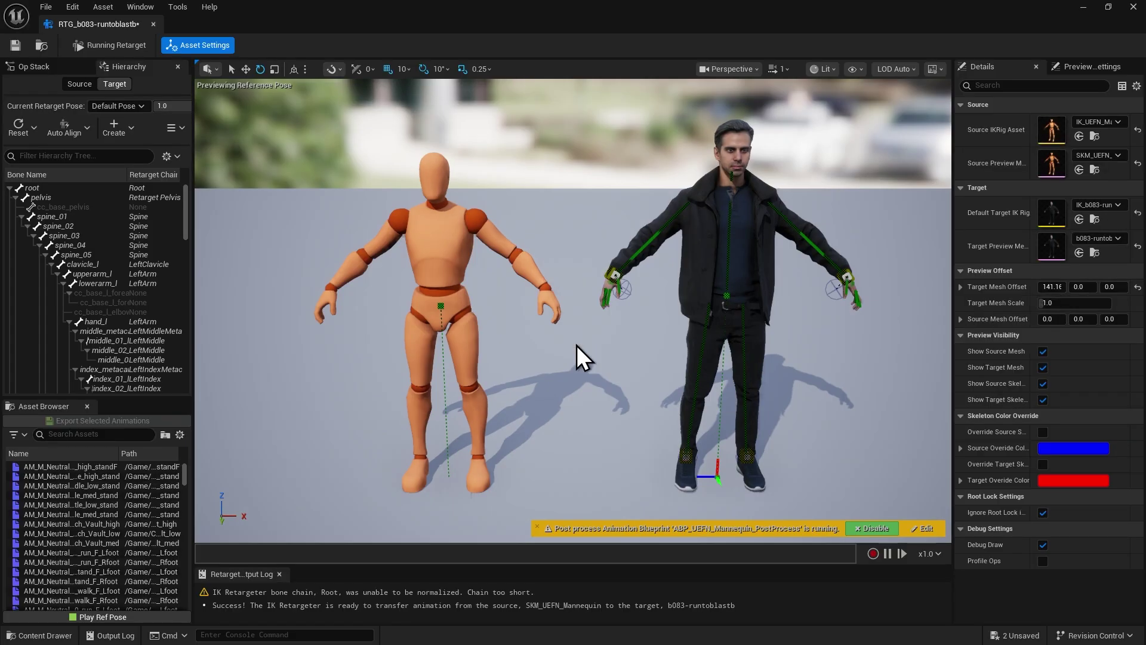
{"action": "scroll", "coordinate": [576, 343], "scroll_direction": "down", "scroll_amount": 2}
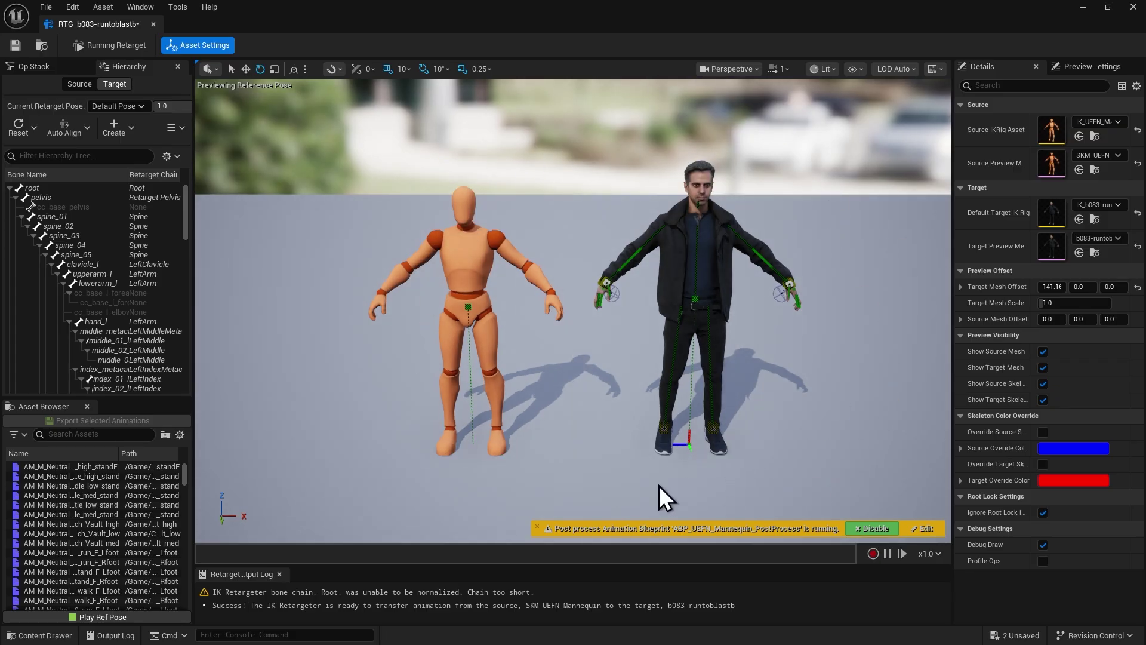
Preview the Run Start B_Lfoot and BR_Rfoot animations, then save and close the retargeter.
{"action": "left_click_drag", "start_coordinate": [188, 489], "coordinate": [186, 532]}
{"action": "scroll", "coordinate": [186, 532], "scroll_direction": "down", "scroll_amount": 2}
{"action": "left_click", "coordinate": [54, 484]}
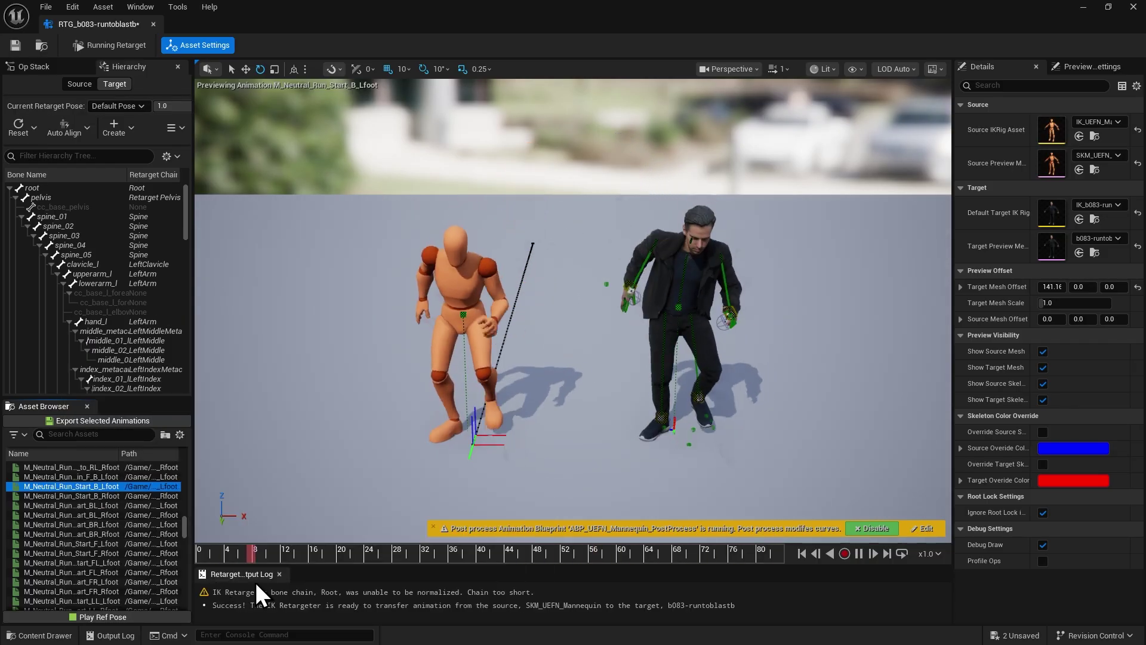
{"action": "left_click", "coordinate": [74, 534]}
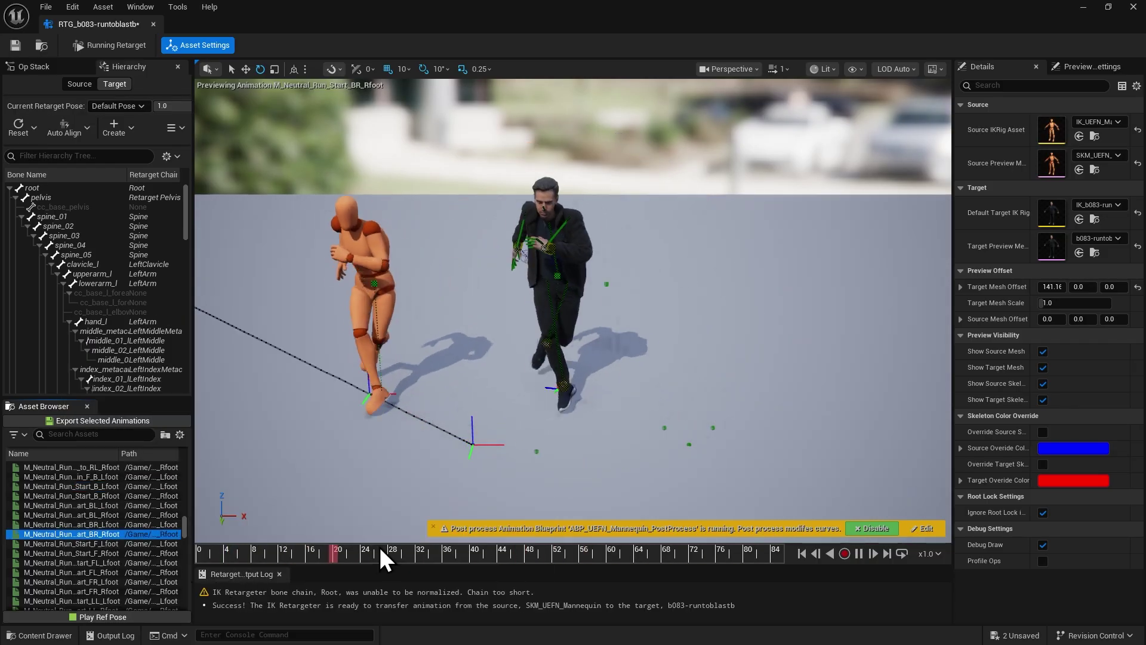
{"action": "left_click", "coordinate": [89, 572]}
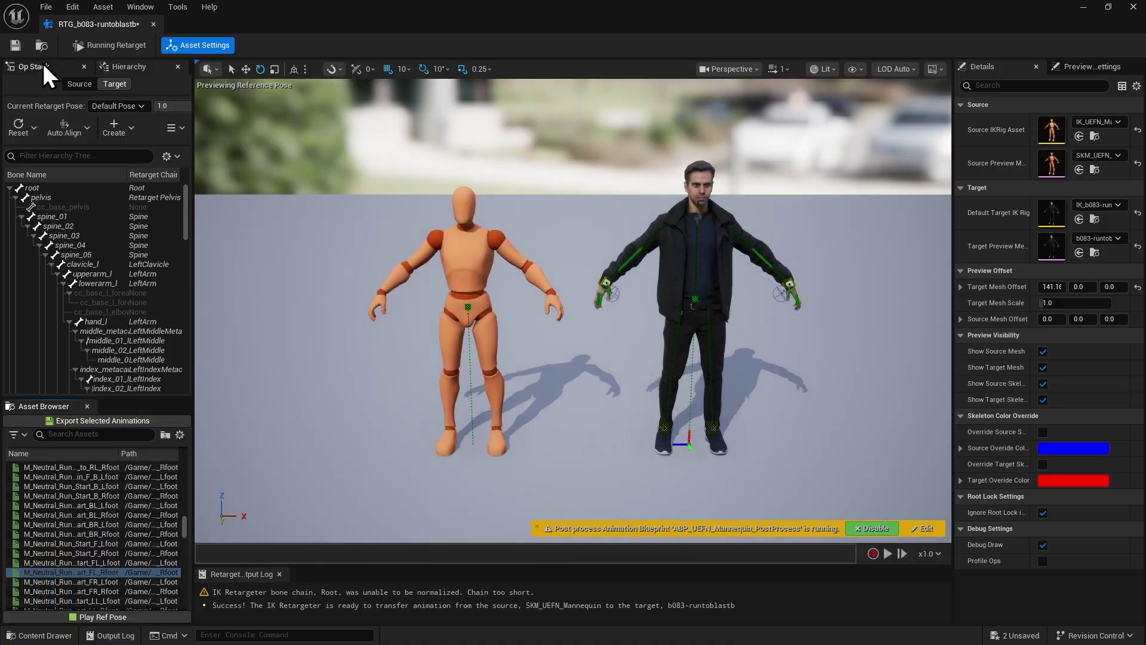
{"action": "left_click", "coordinate": [14, 46]}
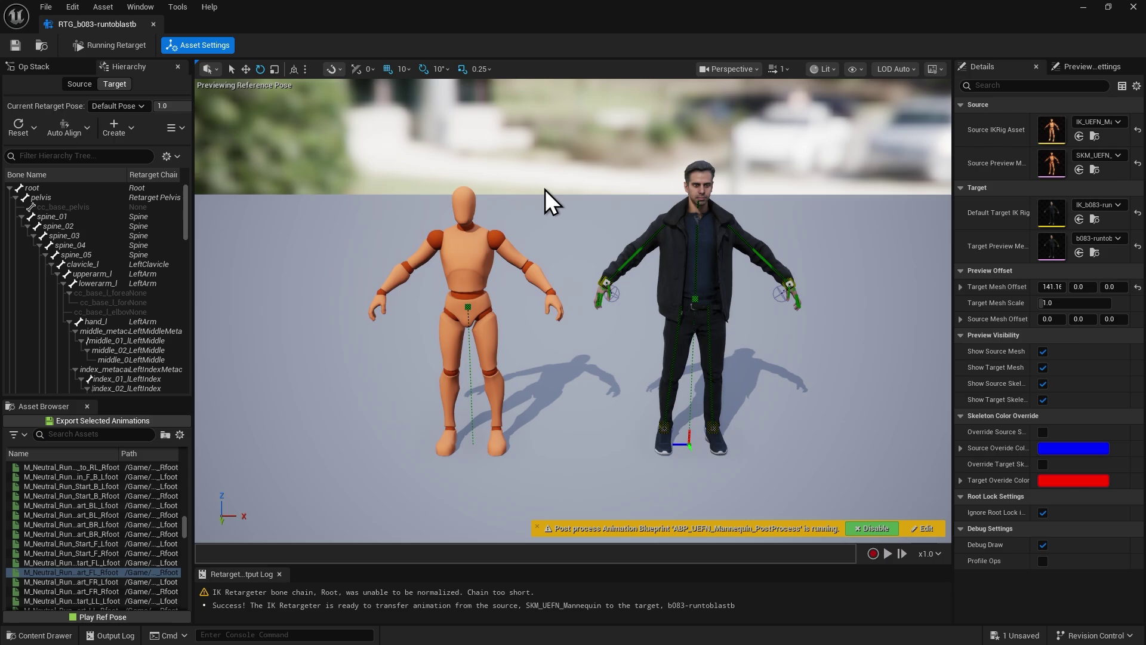
{"action": "left_click", "coordinate": [1132, 7]}
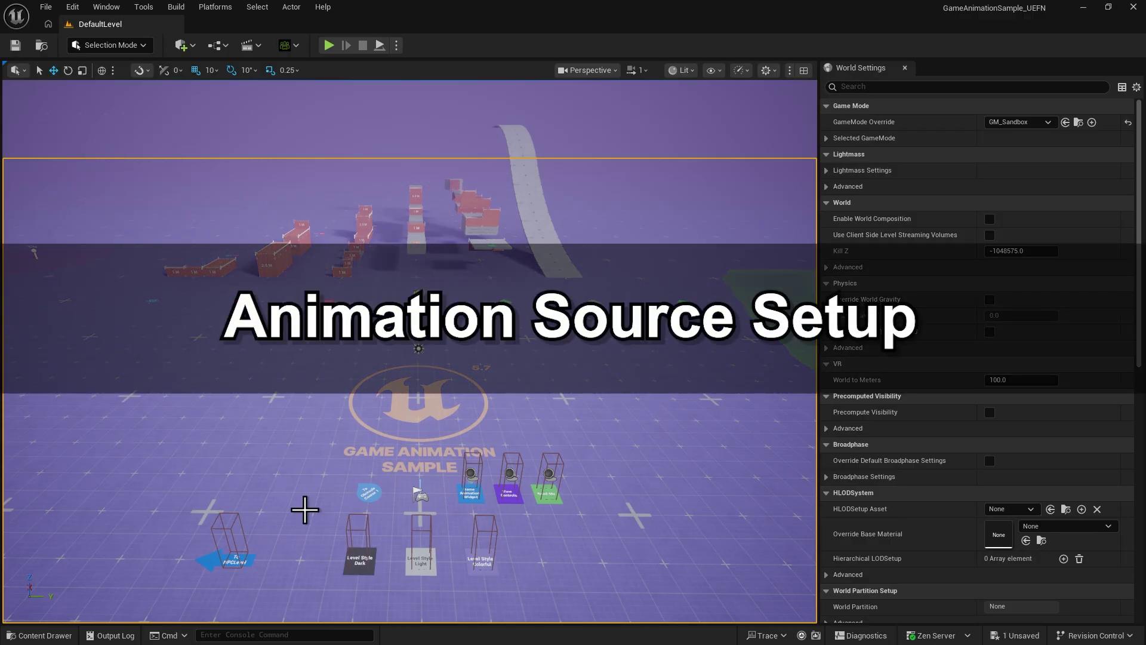
Copy the RTG_b083-runtoblastb asset name from the Rigs folder.
{"action": "left_click", "coordinate": [48, 635]}
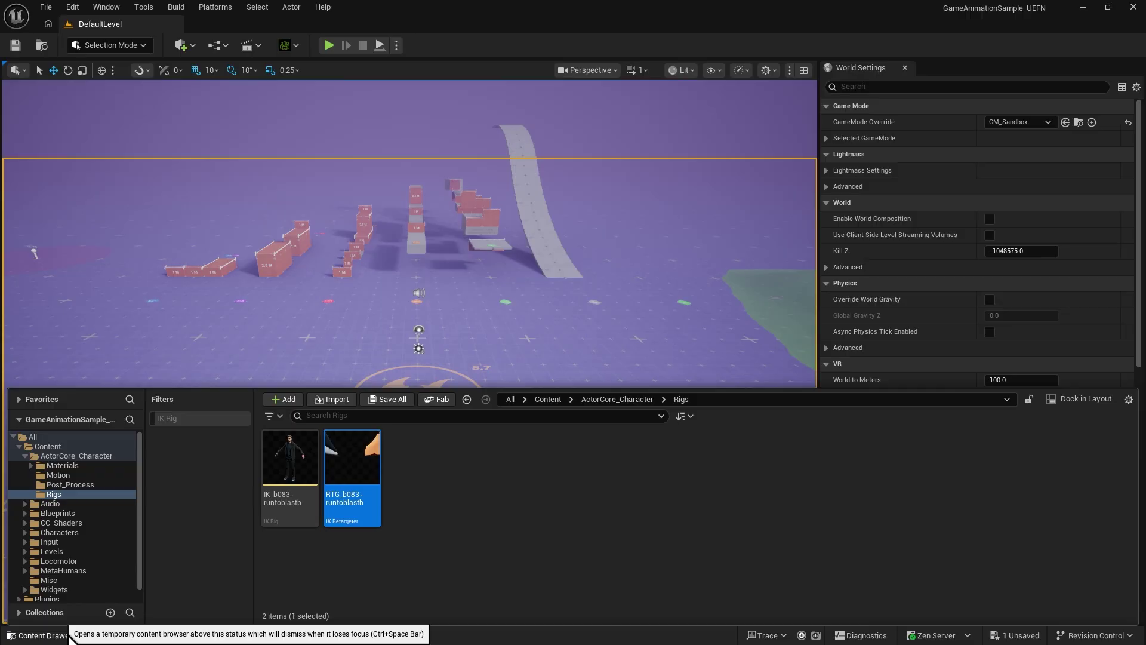
{"action": "left_click", "coordinate": [362, 496]}
{"action": "key", "text": "ctrl+c"}
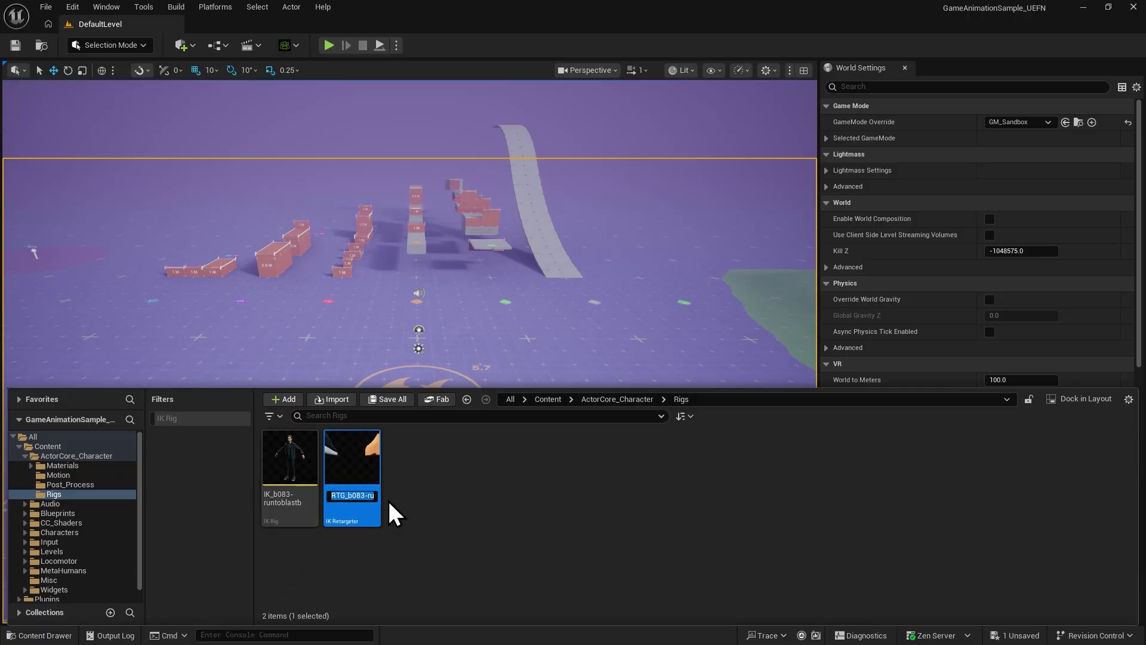
{"action": "right_click", "coordinate": [371, 498]}
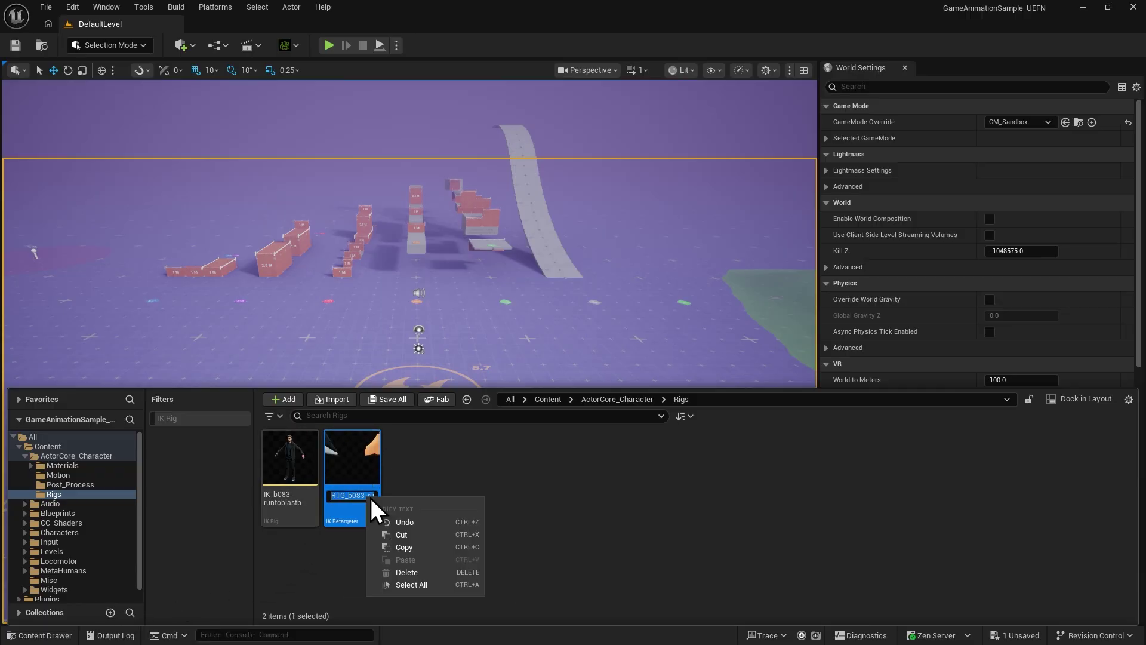
{"action": "left_click", "coordinate": [457, 547]}
{"action": "left_click", "coordinate": [457, 547]}
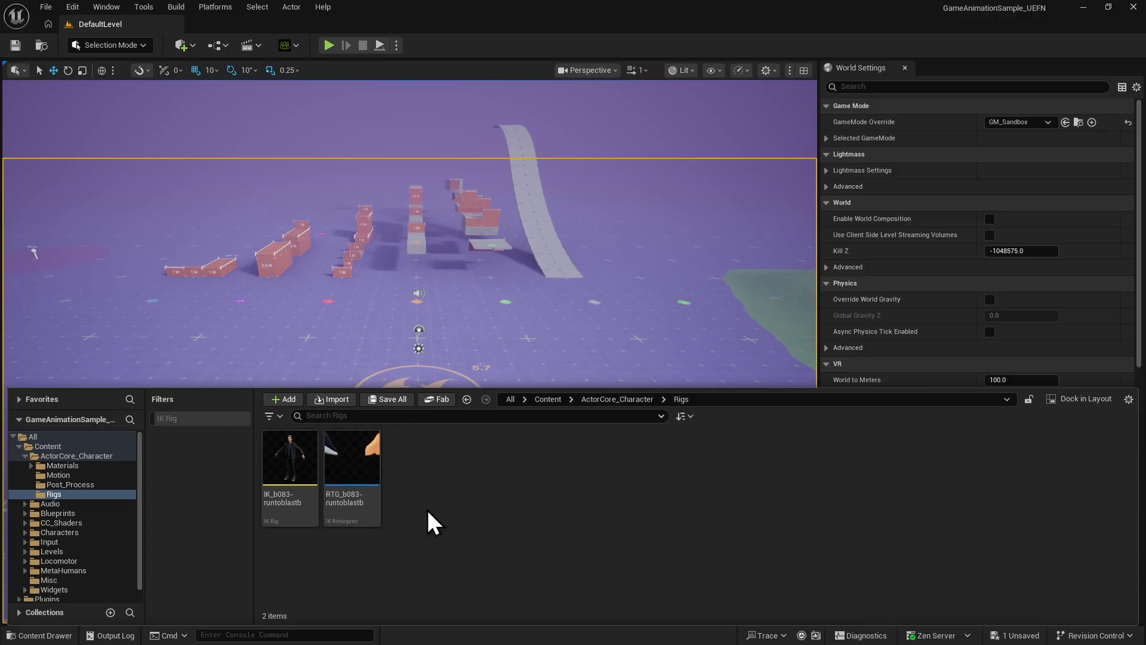
Open ABP_GenericRetarget from Blueprints > RetargetedCharacters.
{"action": "left_click", "coordinate": [48, 447]}
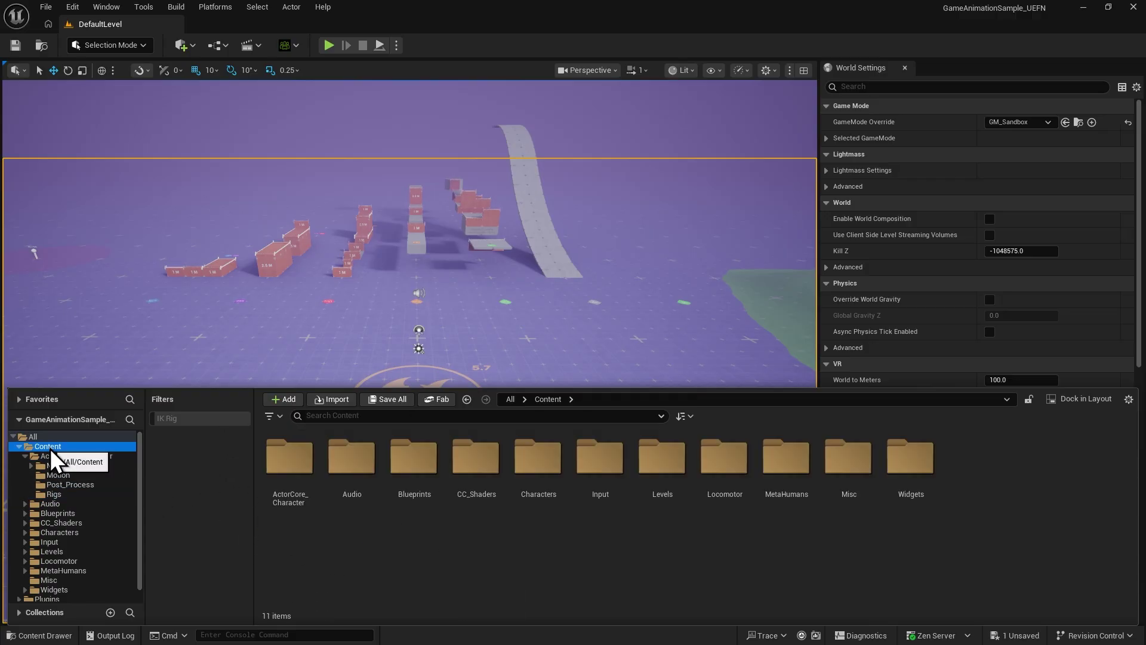
{"action": "double_click", "coordinate": [418, 456]}
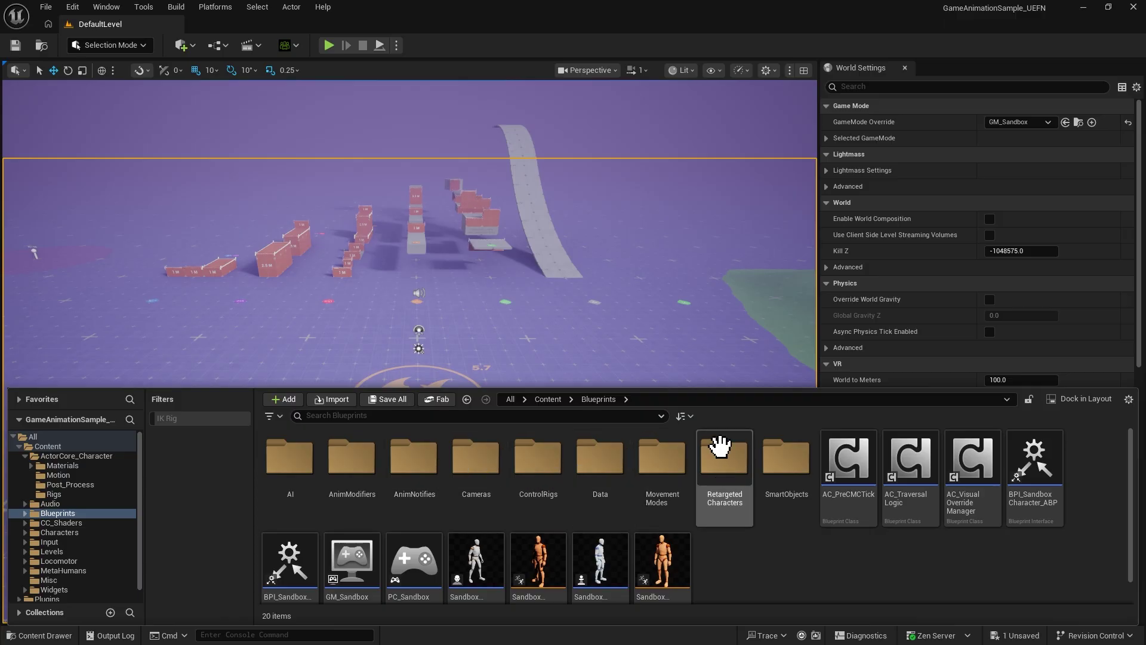
{"action": "double_click", "coordinate": [726, 510]}
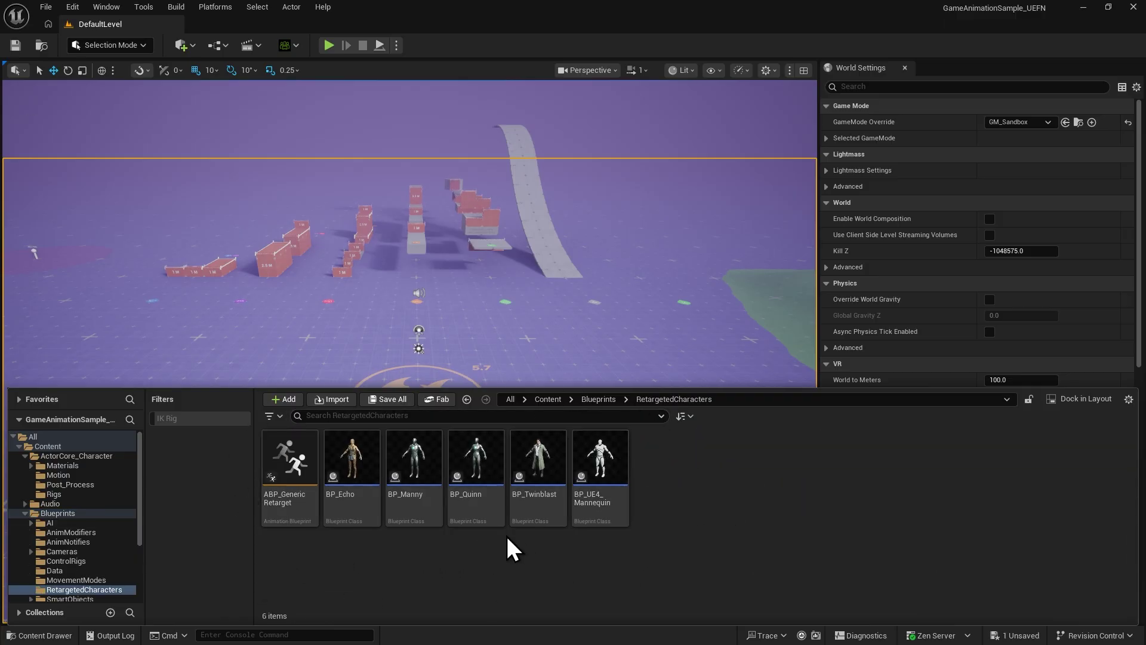
{"action": "double_click", "coordinate": [291, 469]}
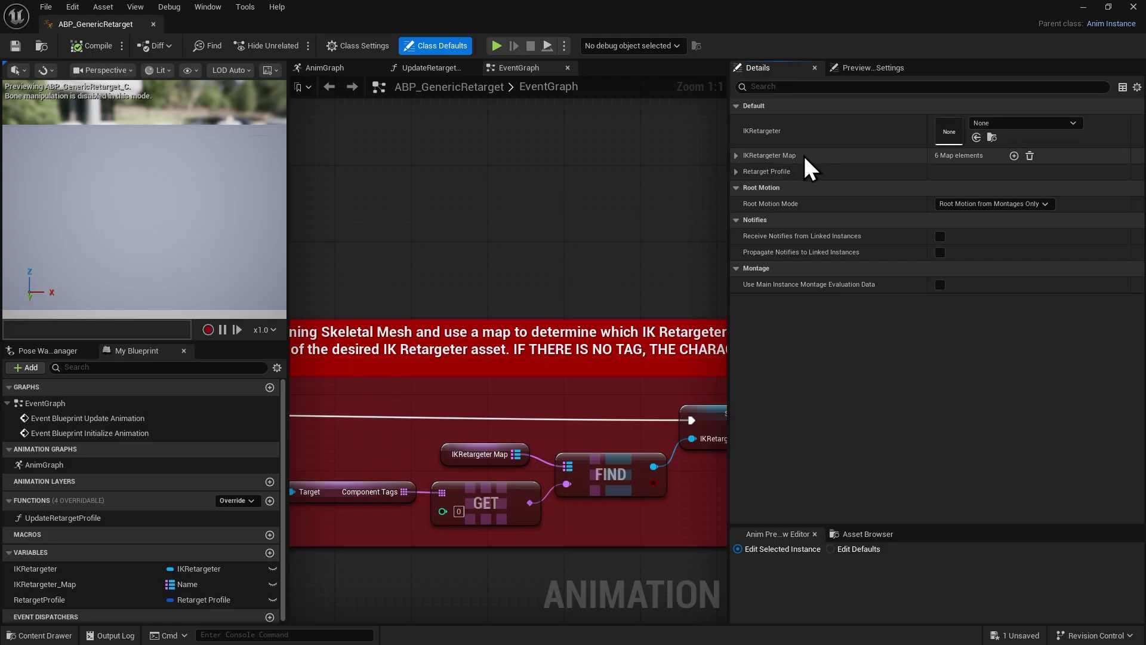
Add an RTG_b083-runtoblastb key and value to the IKRetargeter Map, then compile and save.
{"action": "left_click", "coordinate": [736, 155]}
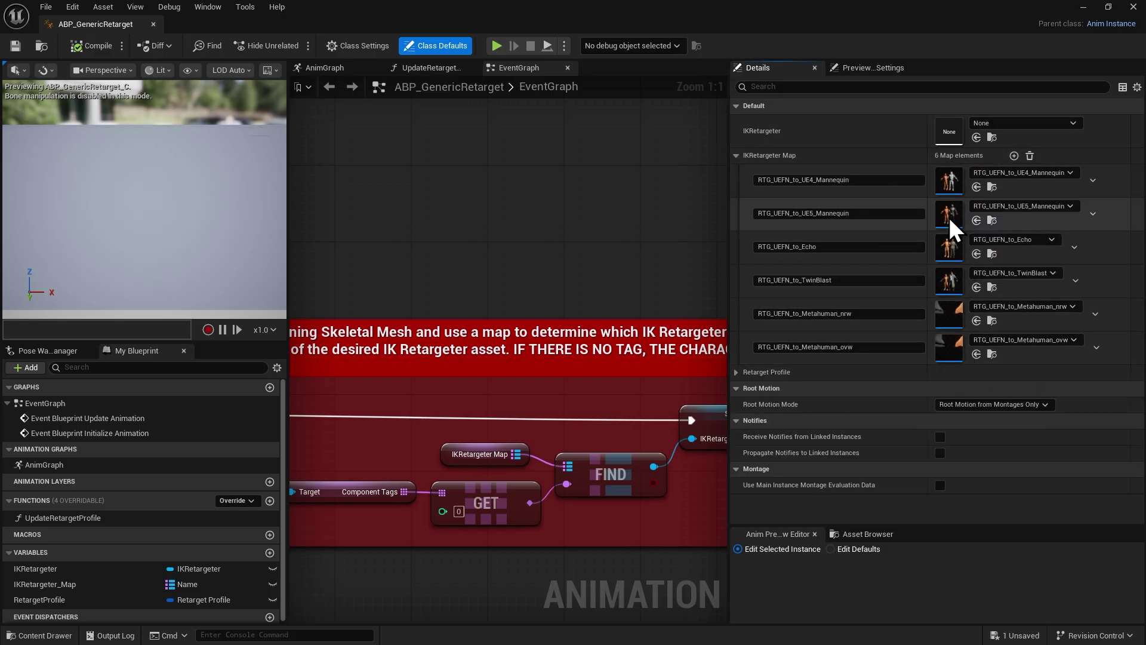
{"action": "left_click", "coordinate": [1014, 156]}
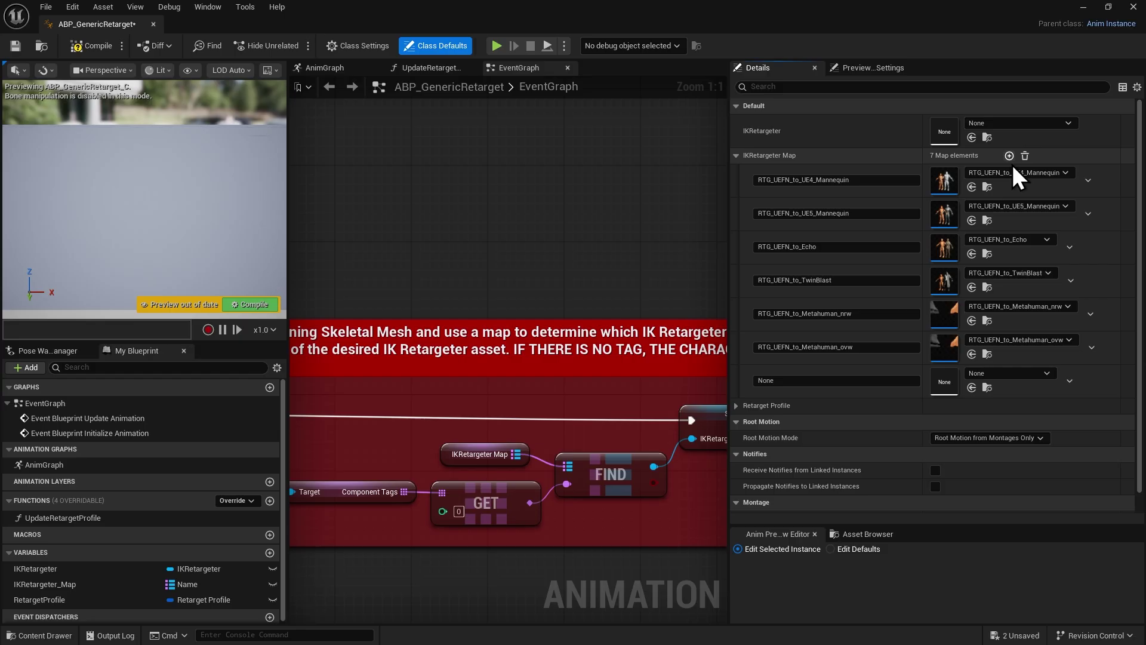
{"action": "left_click", "coordinate": [786, 381]}
{"action": "key", "text": "ctrl+v"}
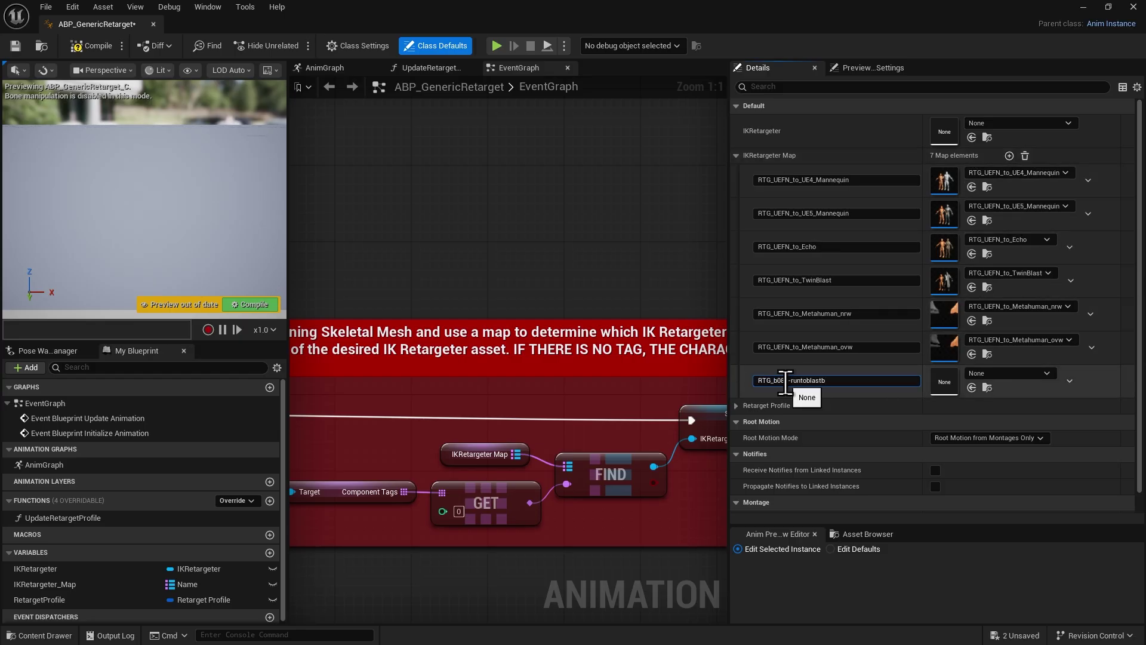
{"action": "left_click", "coordinate": [997, 374]}
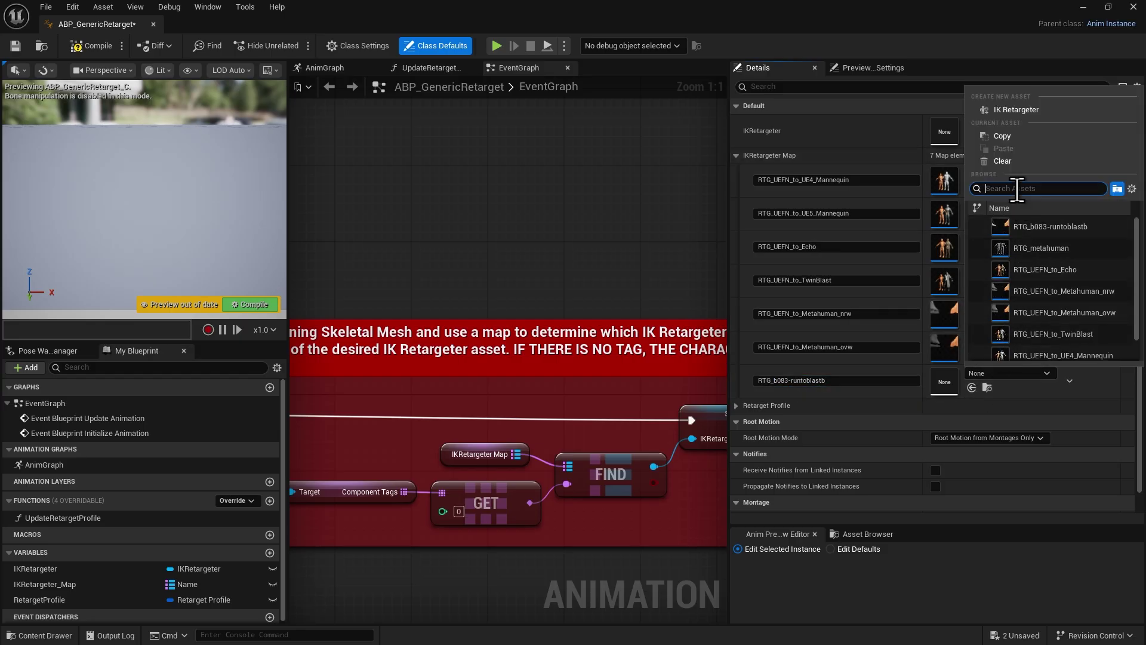
{"action": "key", "text": "ctrl+v"}
{"action": "left_click", "coordinate": [1040, 234]}
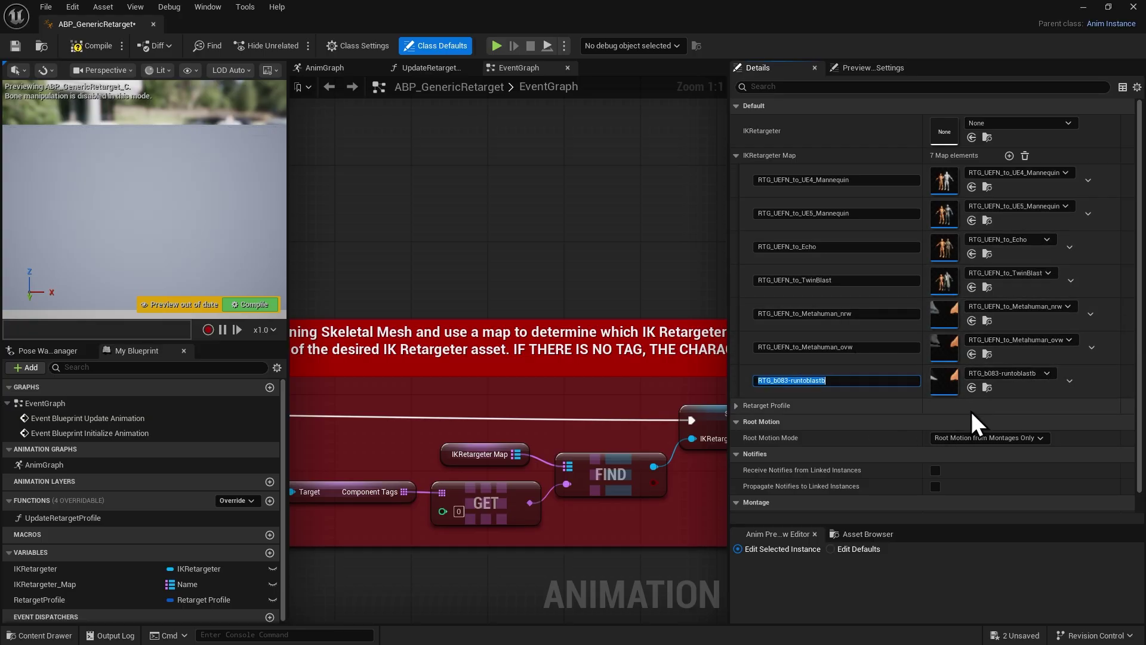
{"action": "left_click", "coordinate": [98, 48]}
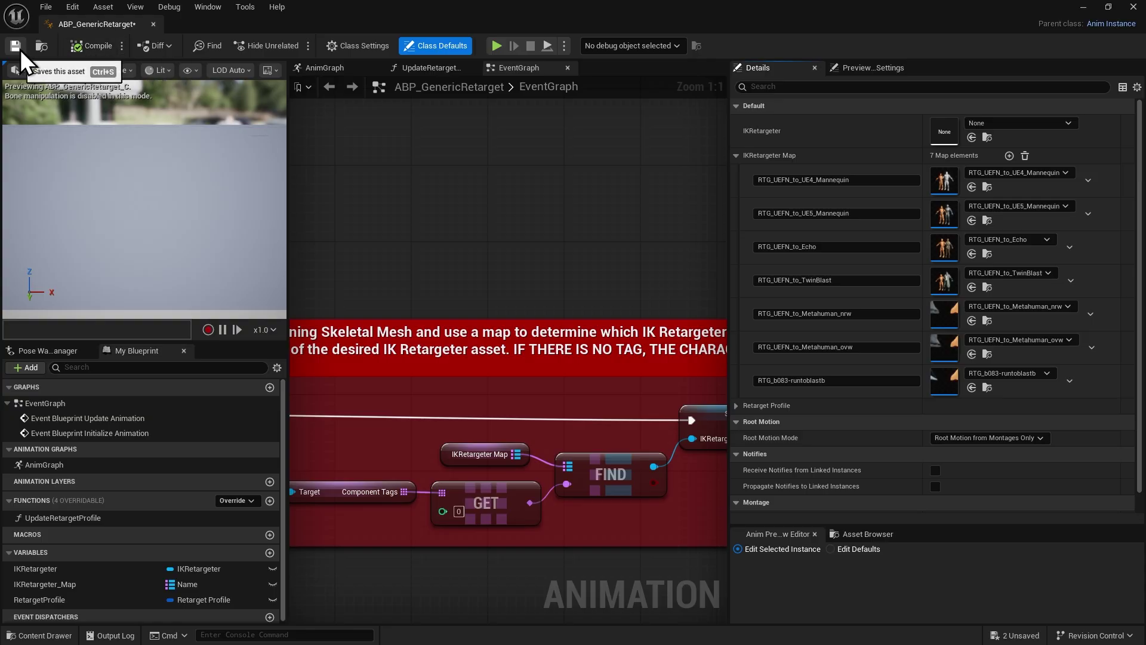
{"action": "left_click", "coordinate": [18, 50]}
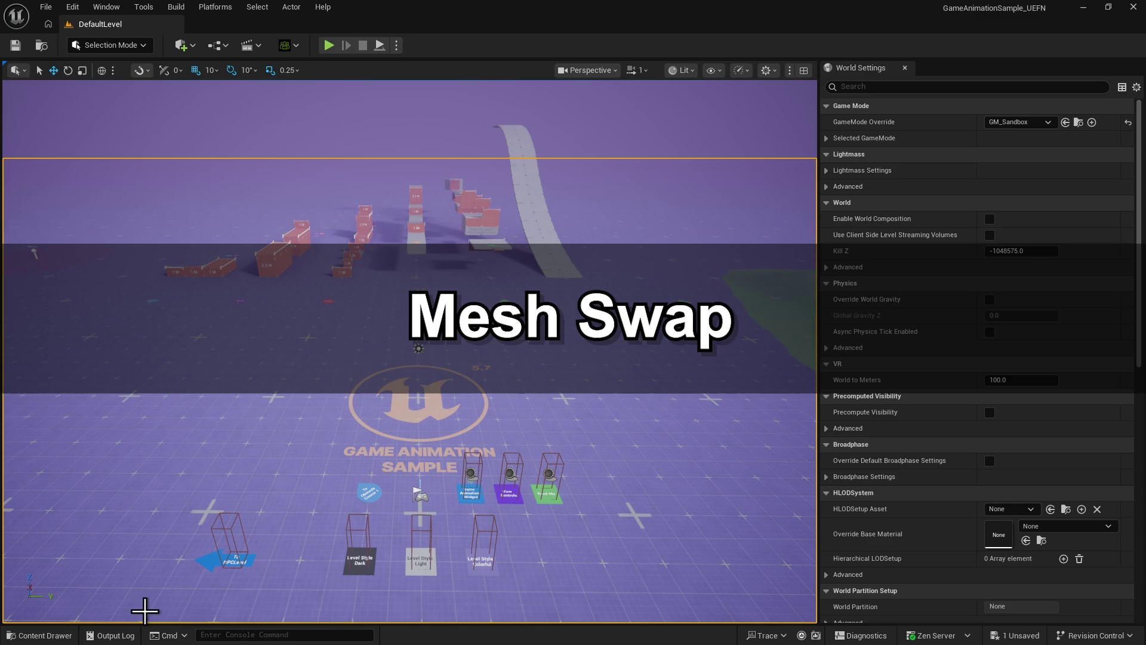
Duplicate BP_Manny as BP_RTG_b083-runtoblastb and open it in the Blueprint editor.
{"action": "left_click", "coordinate": [38, 635]}
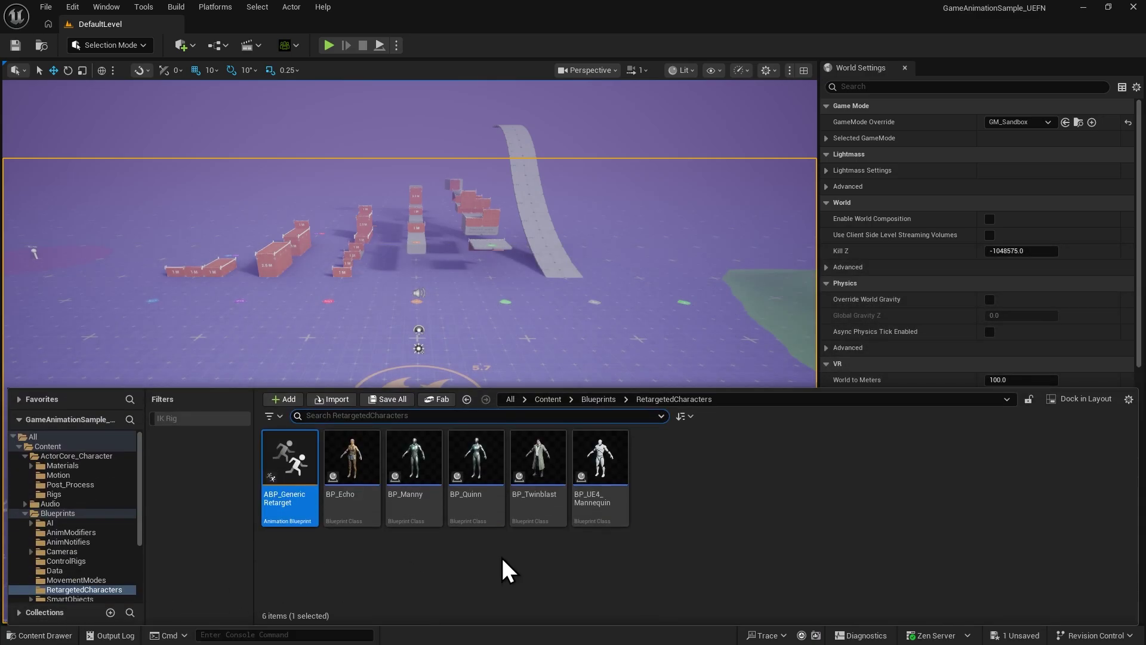
{"action": "right_click", "coordinate": [416, 464]}
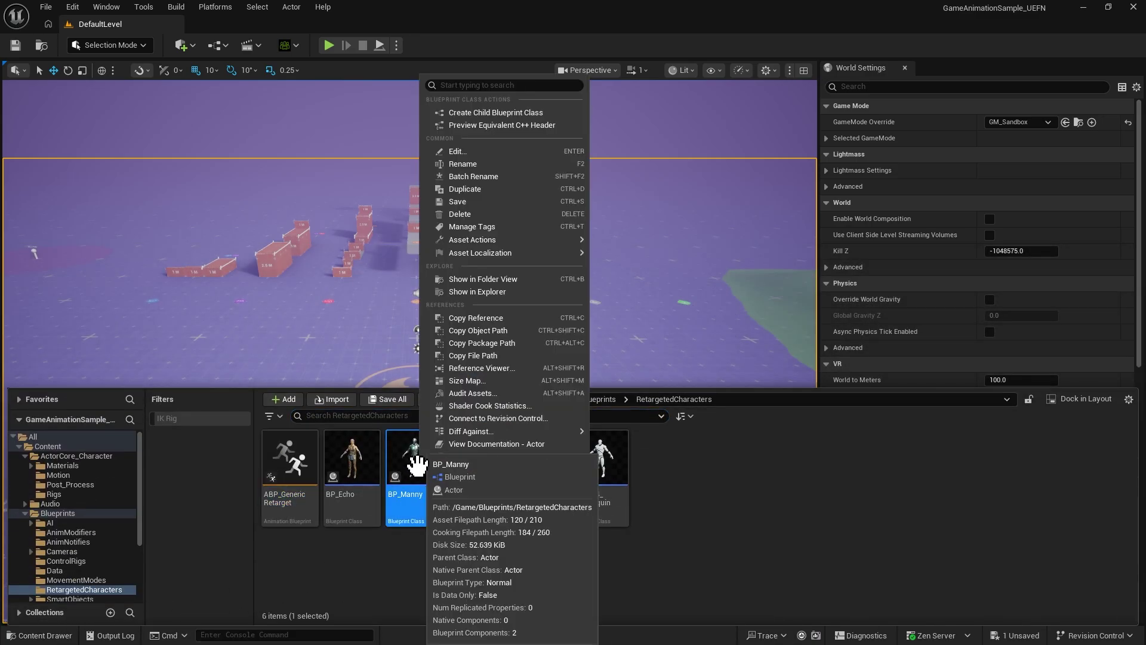
{"action": "left_click", "coordinate": [487, 190]}
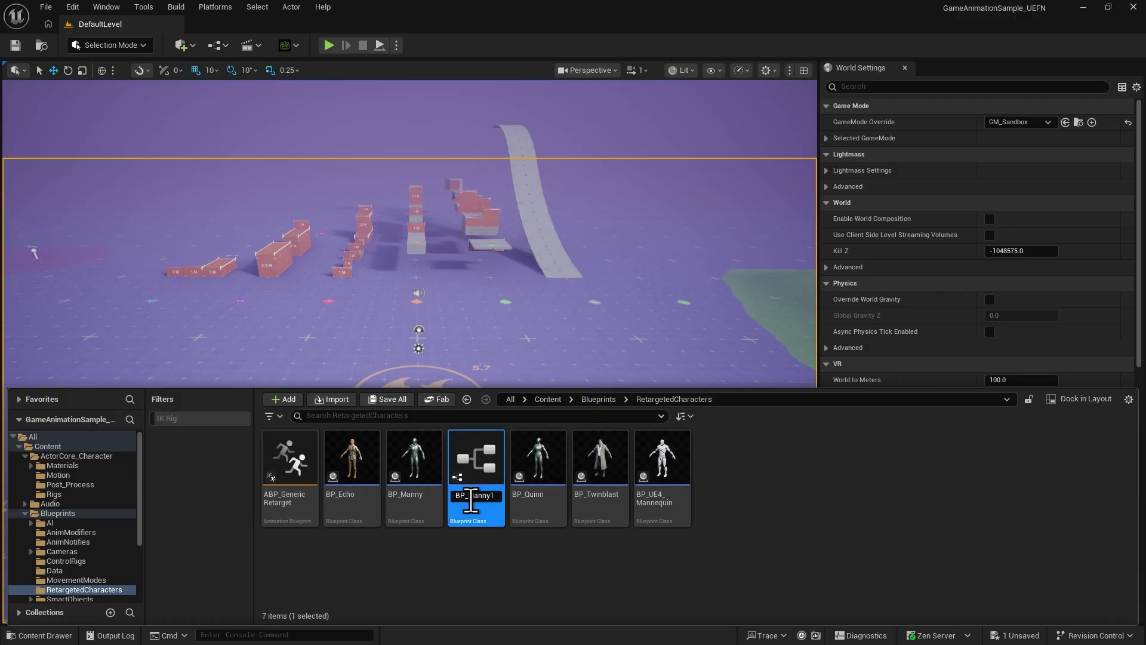
{"action": "key", "text": "ctrl+v"}
{"action": "key", "text": "Return"}
{"action": "double_click", "coordinate": [475, 459]}
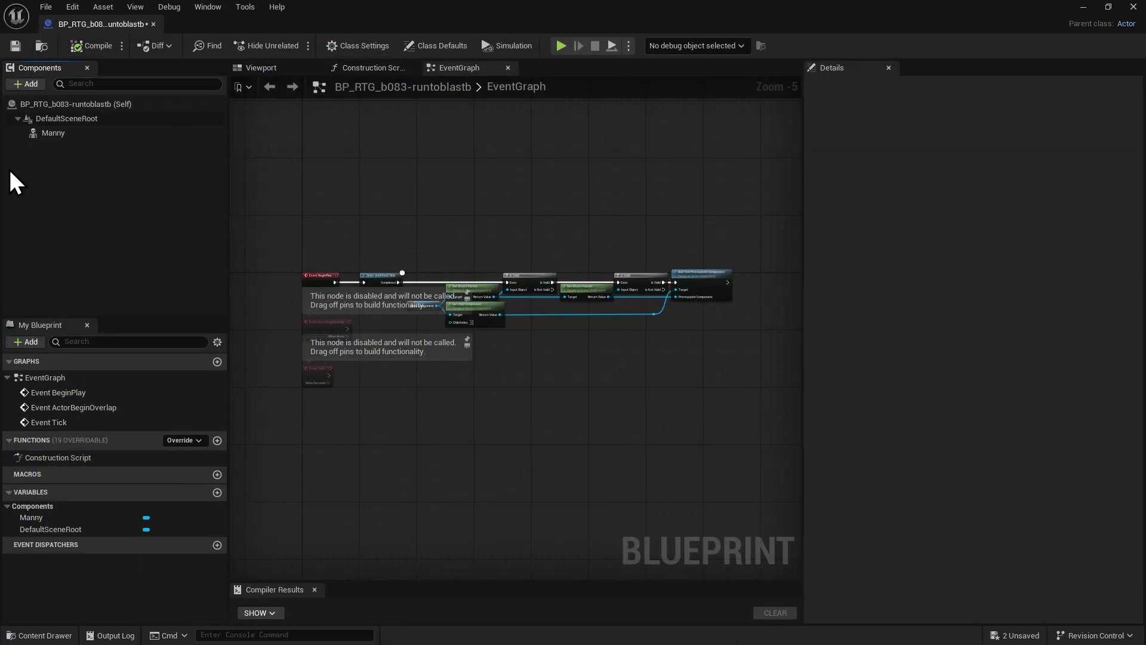
Swap the Manny component's skeletal mesh to b083-runtoblastb, then compile and save the blueprint.
{"action": "left_click", "coordinate": [50, 133]}
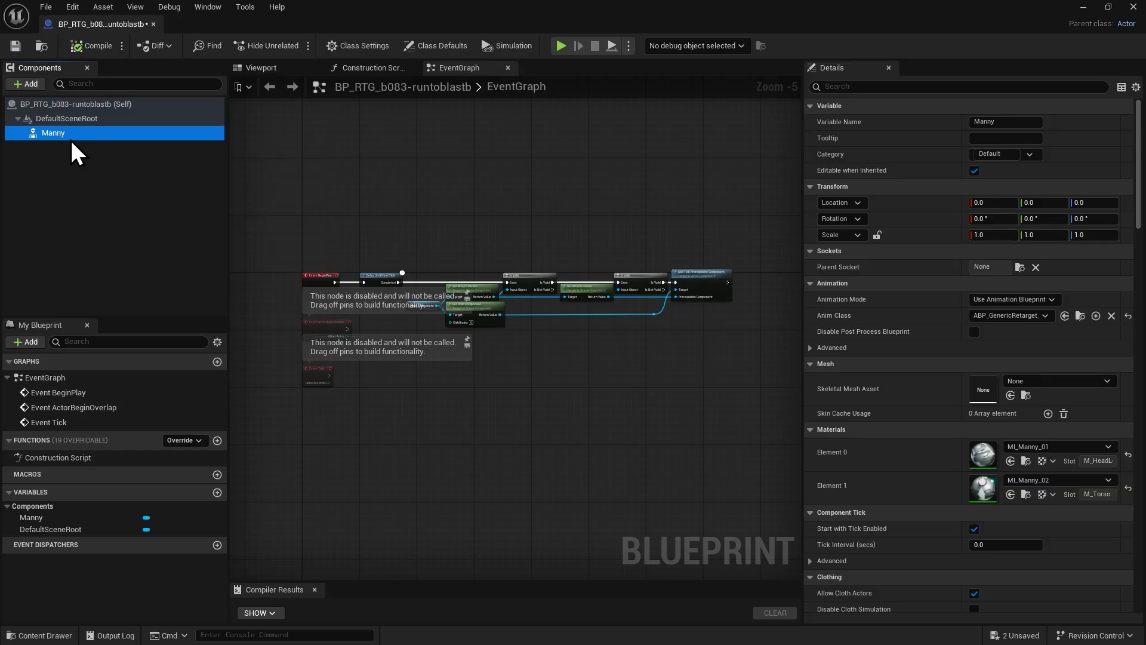
{"action": "left_click", "coordinate": [261, 68]}
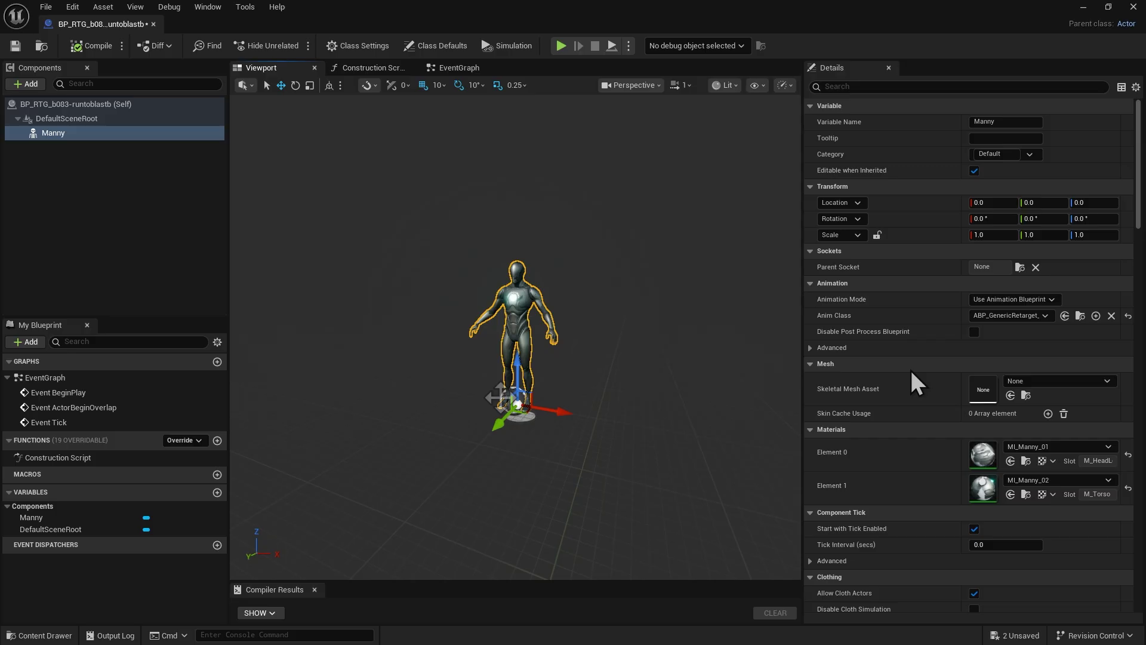
{"action": "left_click", "coordinate": [1035, 381]}
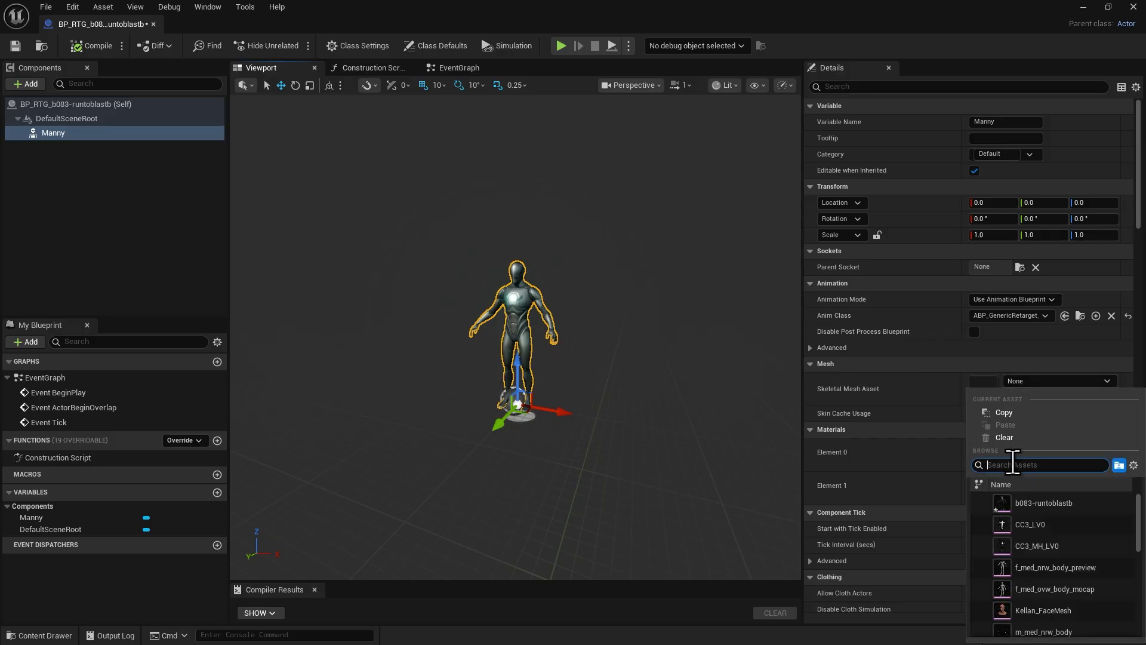
{"action": "left_click", "coordinate": [1012, 464]}
{"action": "type", "text": "RTG_b083-runtoblastb"}
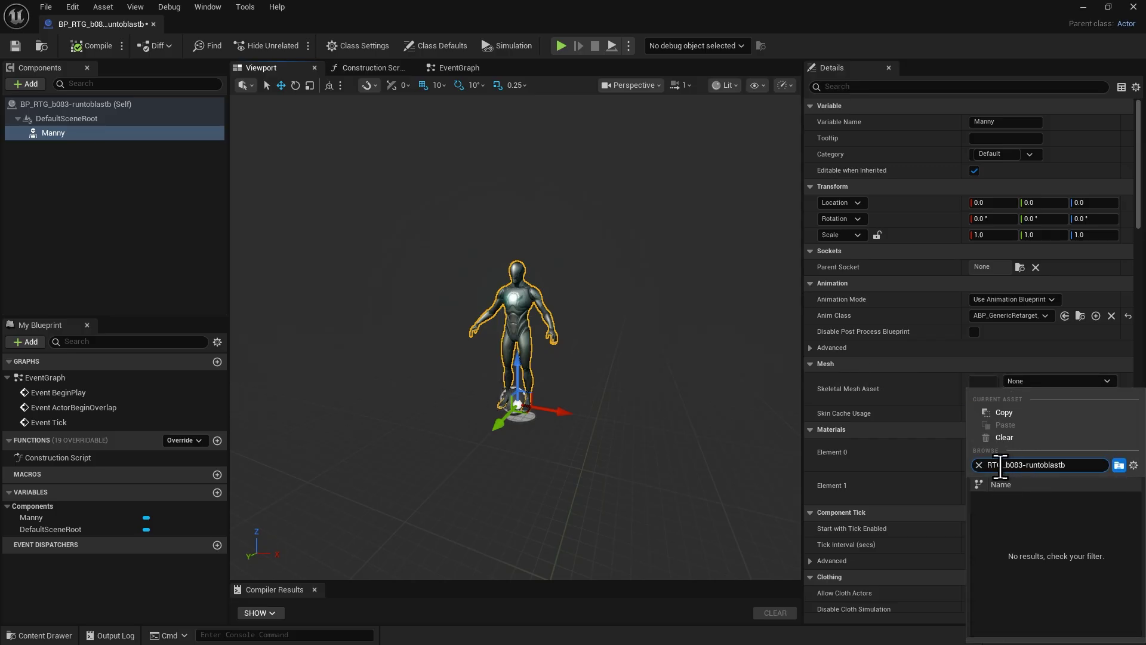
{"action": "left_click_drag", "start_coordinate": [1006, 467], "coordinate": [931, 460]}
{"action": "key", "text": "BackSpace"}
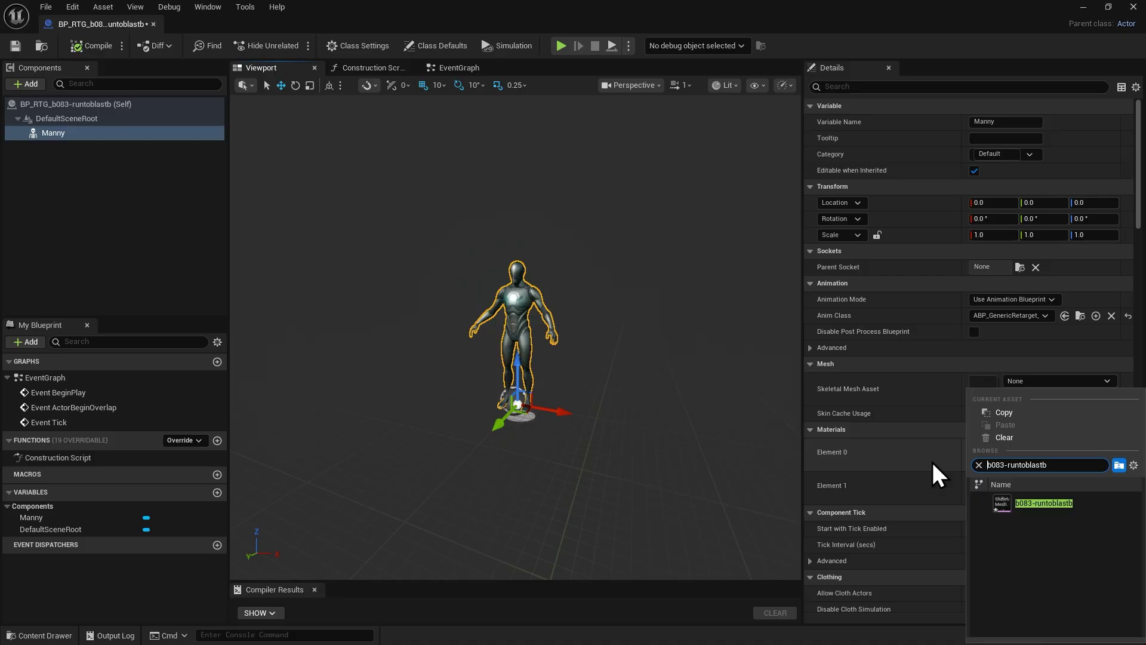
{"action": "left_click", "coordinate": [1041, 505]}
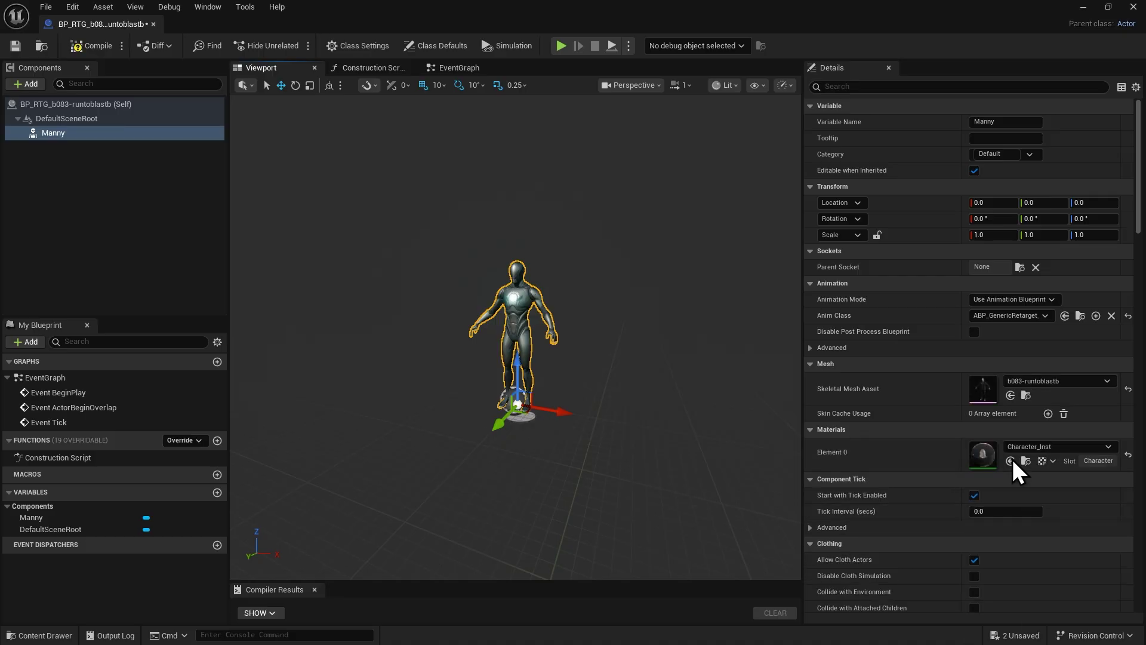
{"action": "left_click", "coordinate": [98, 46]}
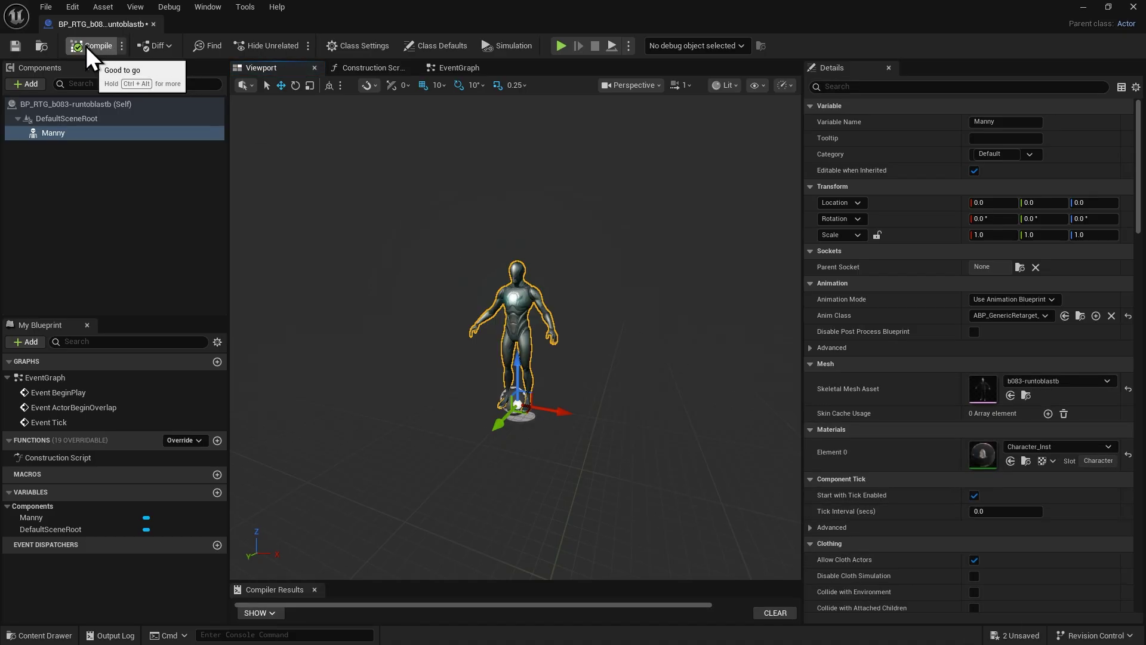
{"action": "left_click", "coordinate": [15, 46]}
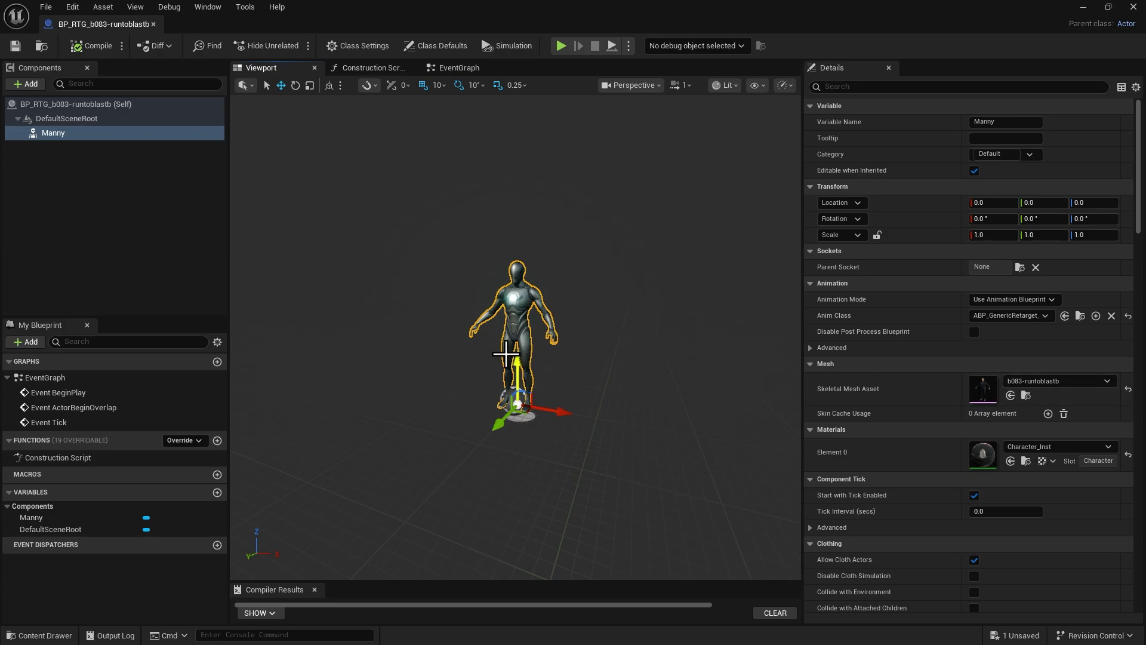
{"action": "key", "text": "f"}
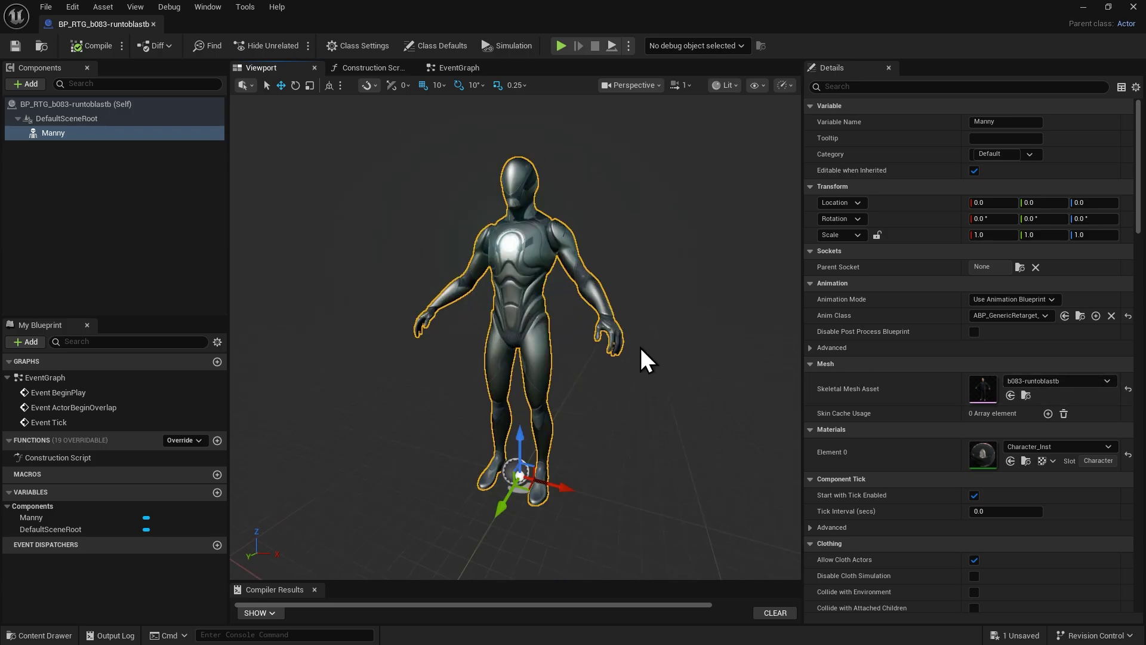
Reopen BP_RTG_b083-runtoblastb and select the textured ActorCore mesh in its viewport preview.
{"action": "left_click", "coordinate": [1133, 8]}
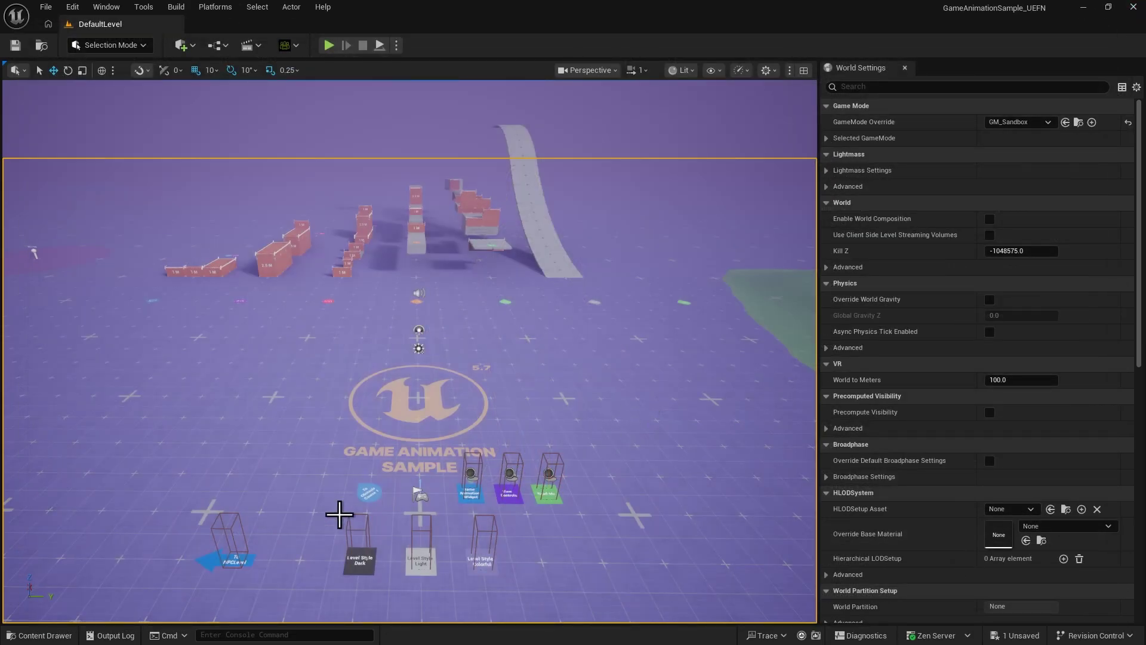
{"action": "left_click", "coordinate": [40, 635]}
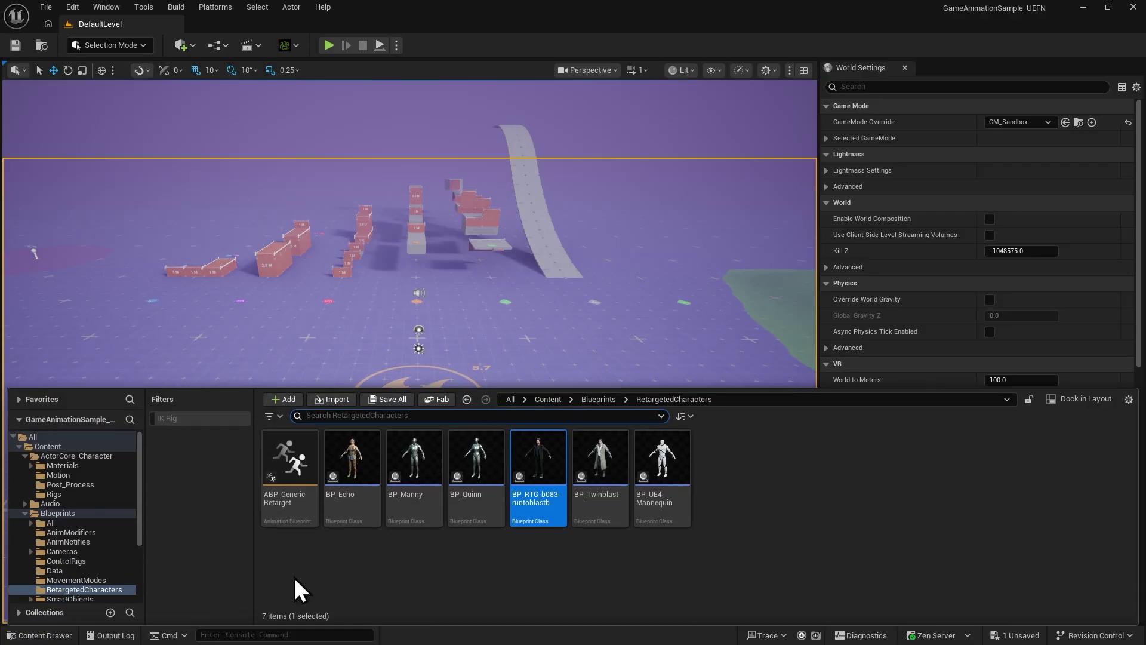
{"action": "double_click", "coordinate": [529, 465]}
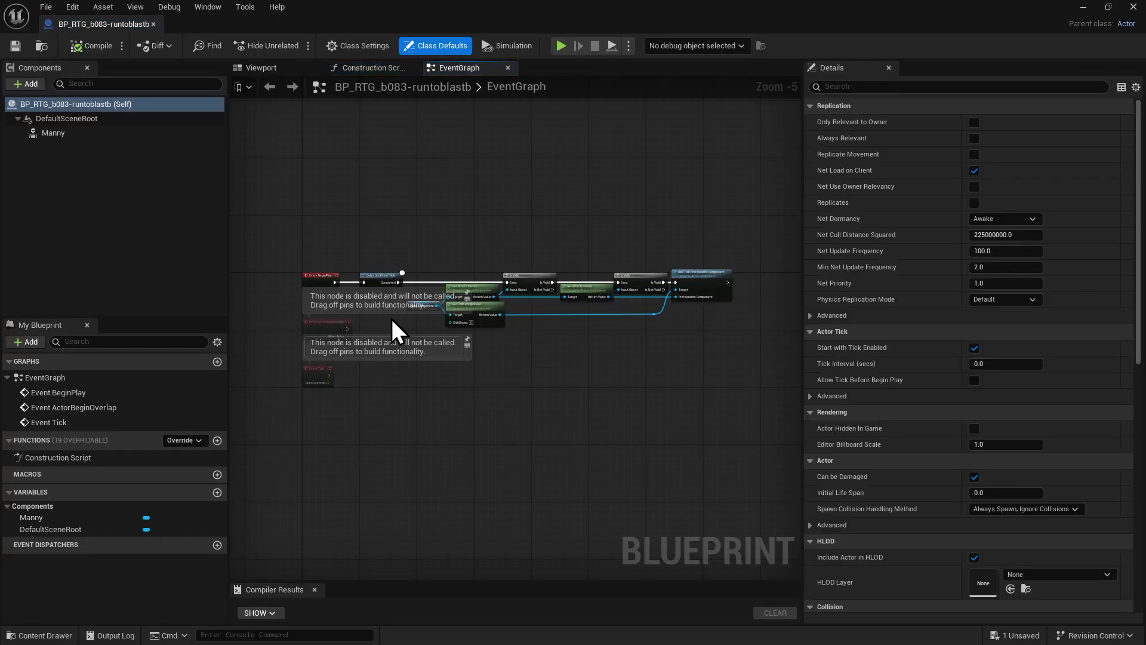
{"action": "left_click", "coordinate": [263, 68]}
{"action": "scroll", "coordinate": [514, 289], "scroll_direction": "up", "scroll_amount": 3}
{"action": "scroll", "coordinate": [528, 382], "scroll_direction": "down", "scroll_amount": 2}
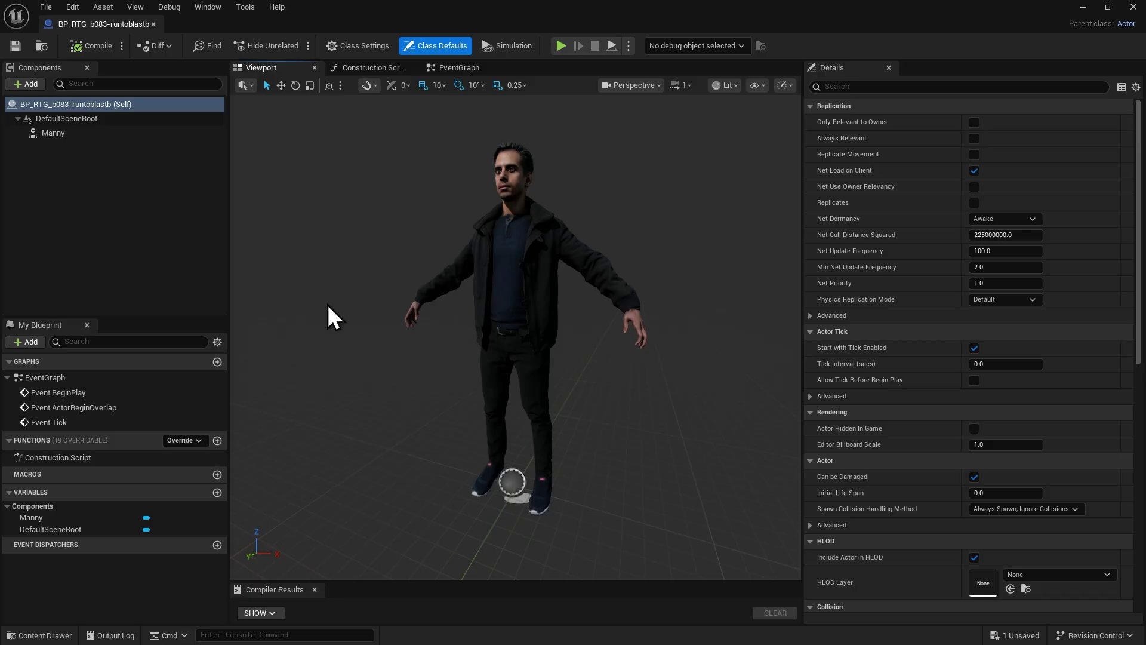
{"action": "left_click", "coordinate": [536, 276]}
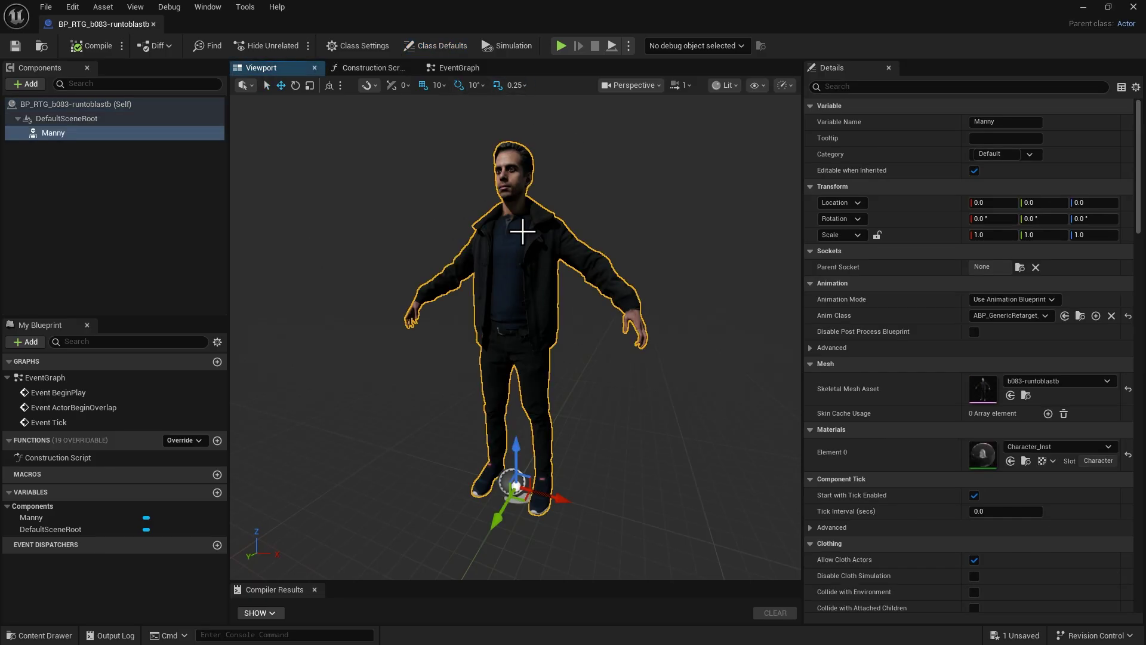
Set the Manny component tag to RTG_b083-runtoblastb, then compile and save.
{"action": "left_click", "coordinate": [867, 85]}
{"action": "type", "text": "T"}
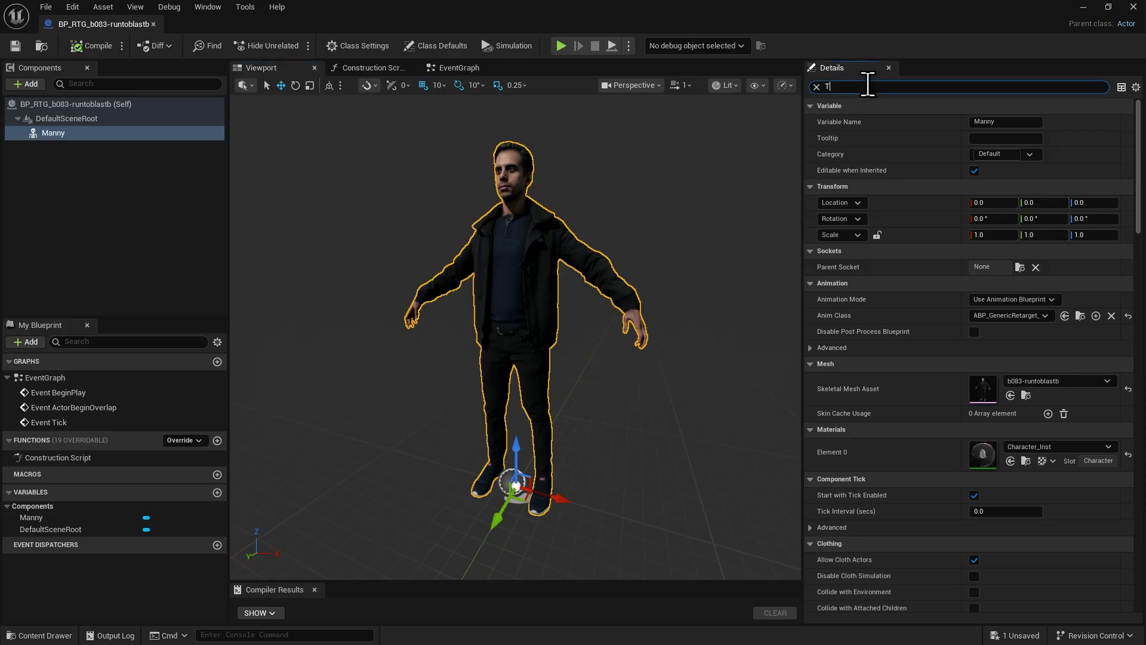
{"action": "type", "text": "ag"}
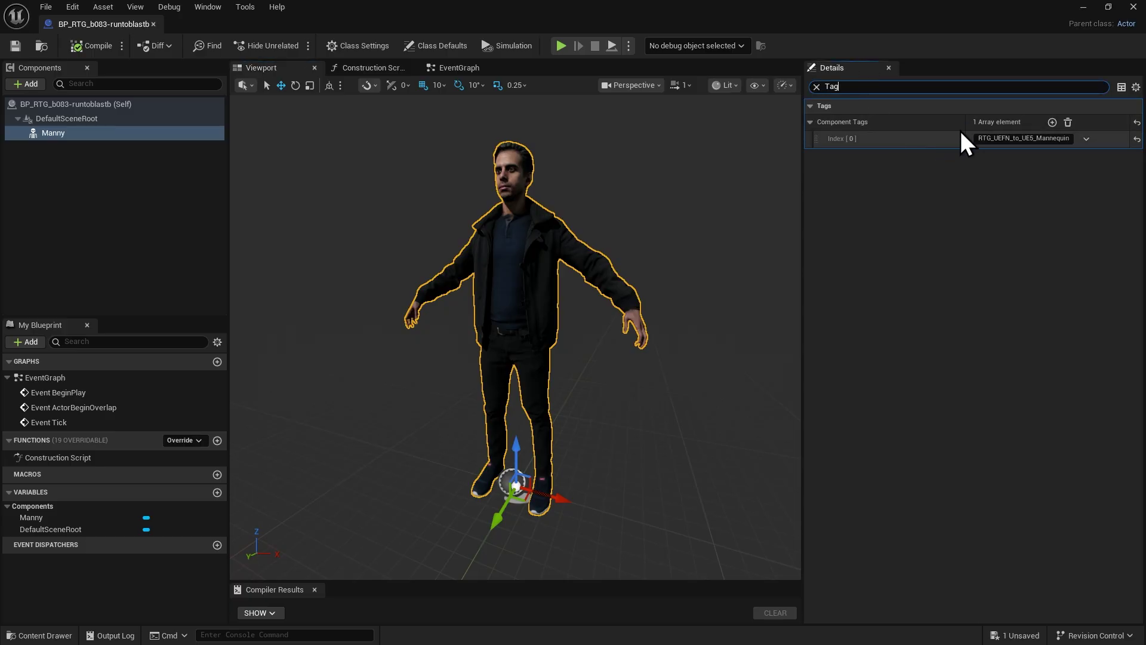
{"action": "left_click", "coordinate": [1022, 140]}
{"action": "type", "text": "RTG_b083-runtoblastb"}
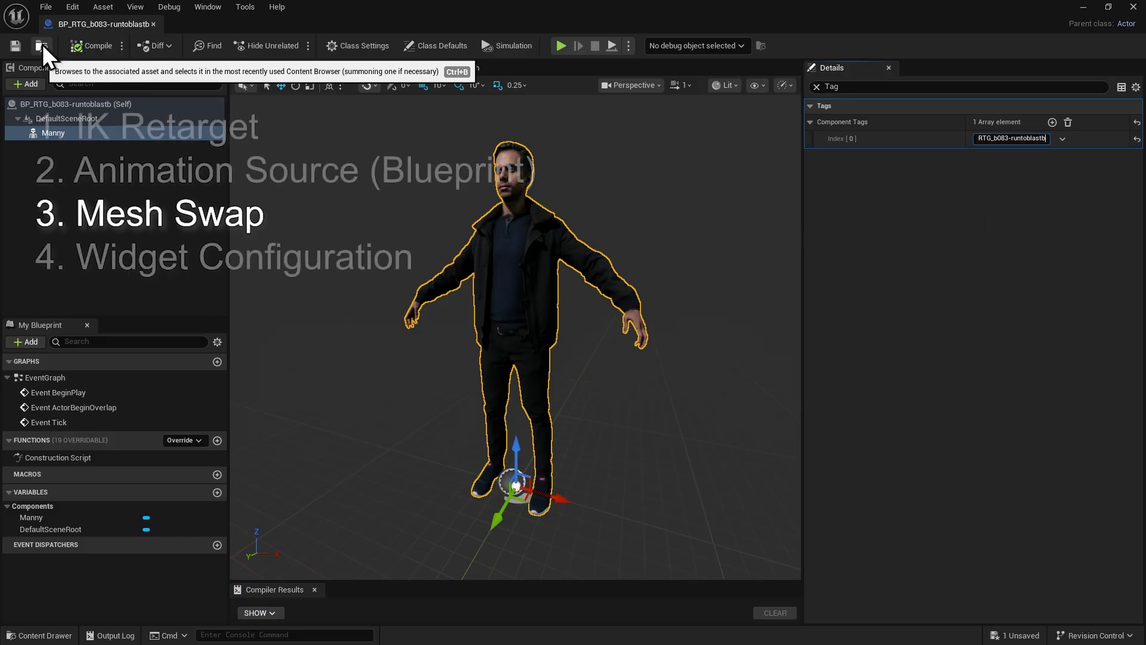
{"action": "left_click", "coordinate": [99, 45]}
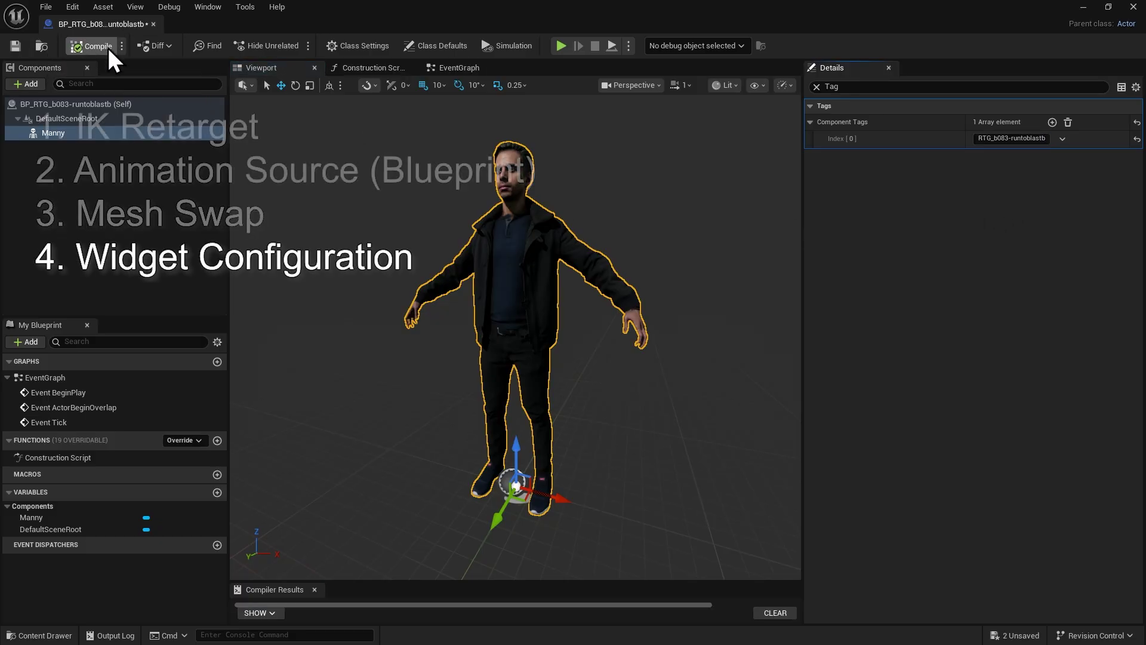
{"action": "left_click", "coordinate": [17, 49]}
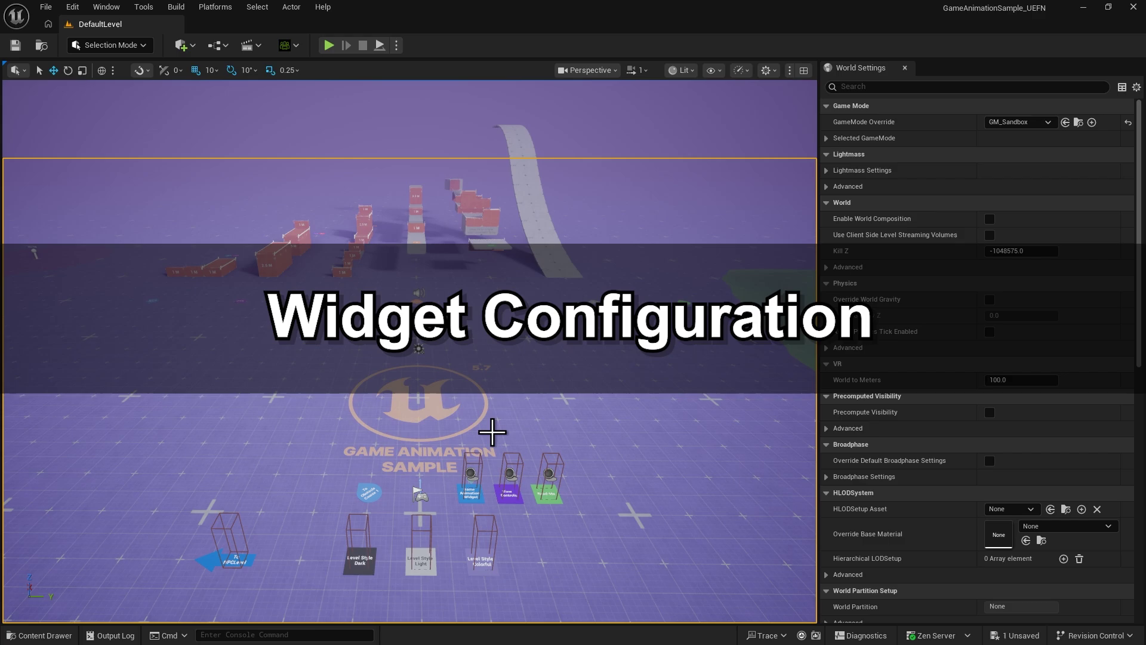
Open GameAnimationWidget from the Widgets folder and frame its Pawn and Visual Override sections.
{"action": "left_click", "coordinate": [38, 635]}
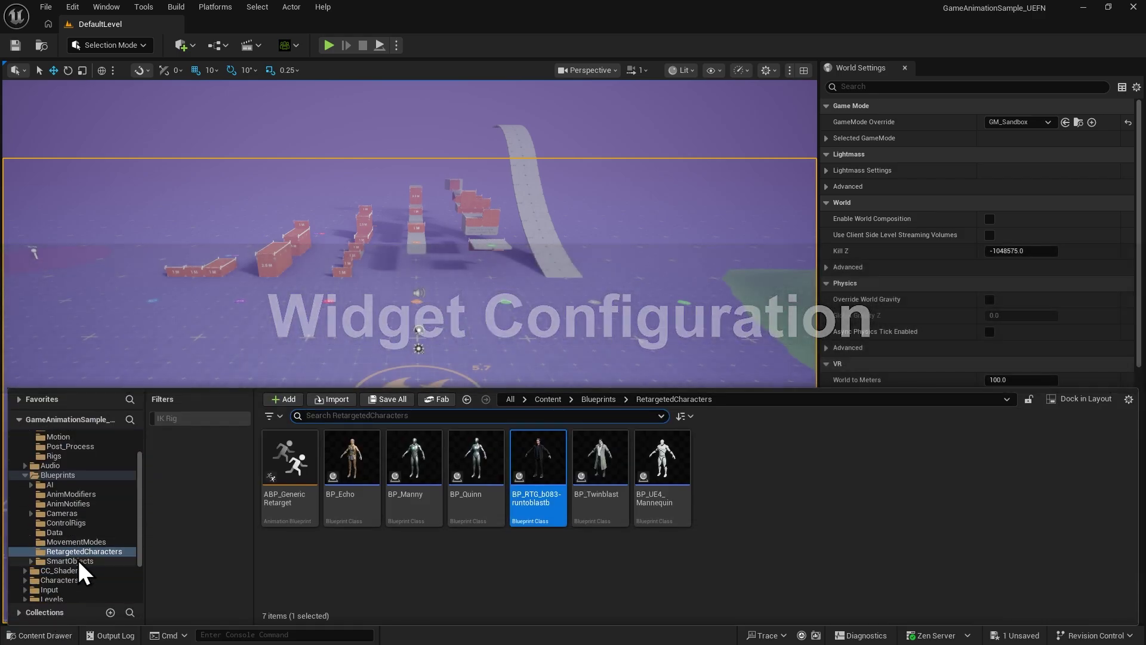
{"action": "scroll", "coordinate": [77, 557], "scroll_direction": "down", "scroll_amount": 2}
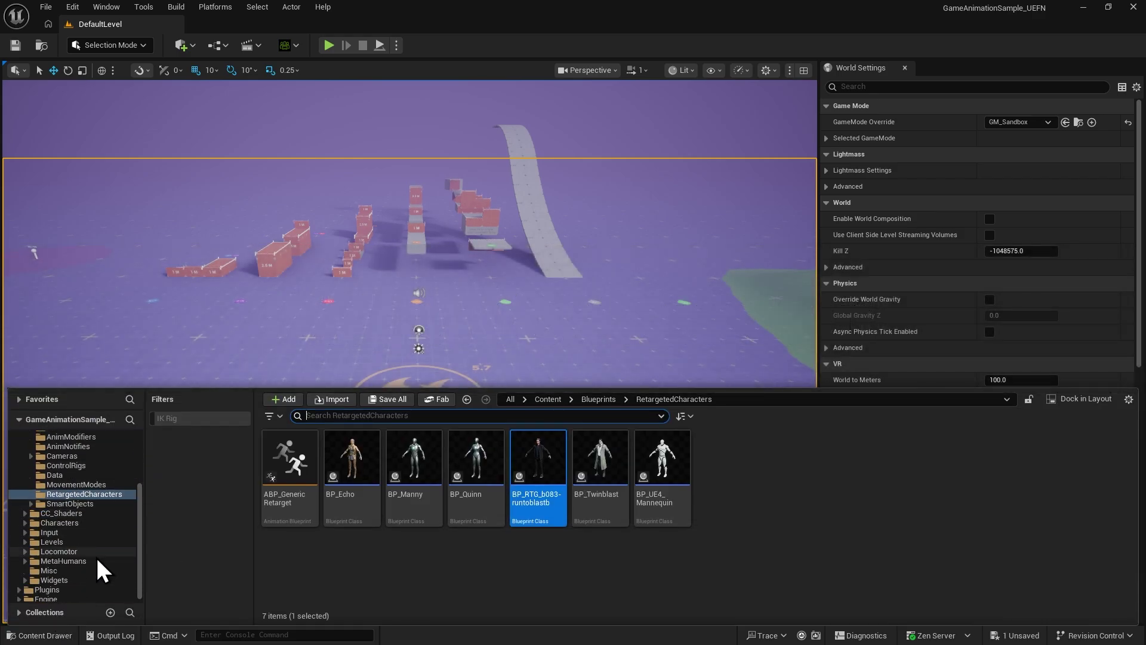
{"action": "left_click", "coordinate": [66, 581]}
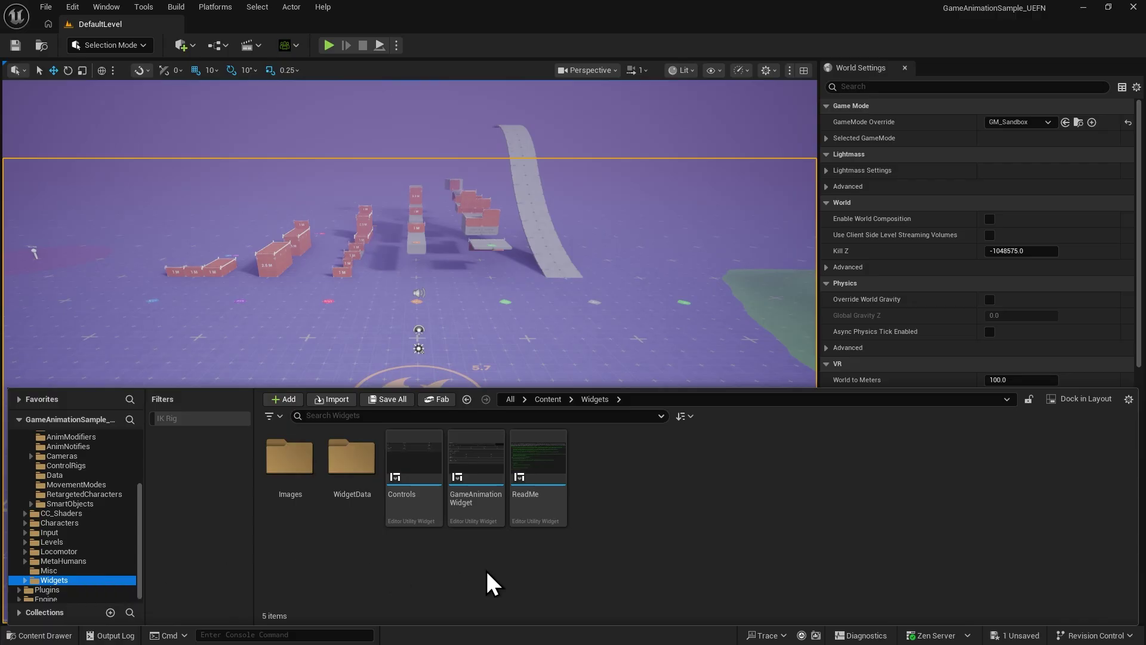
{"action": "double_click", "coordinate": [476, 515]}
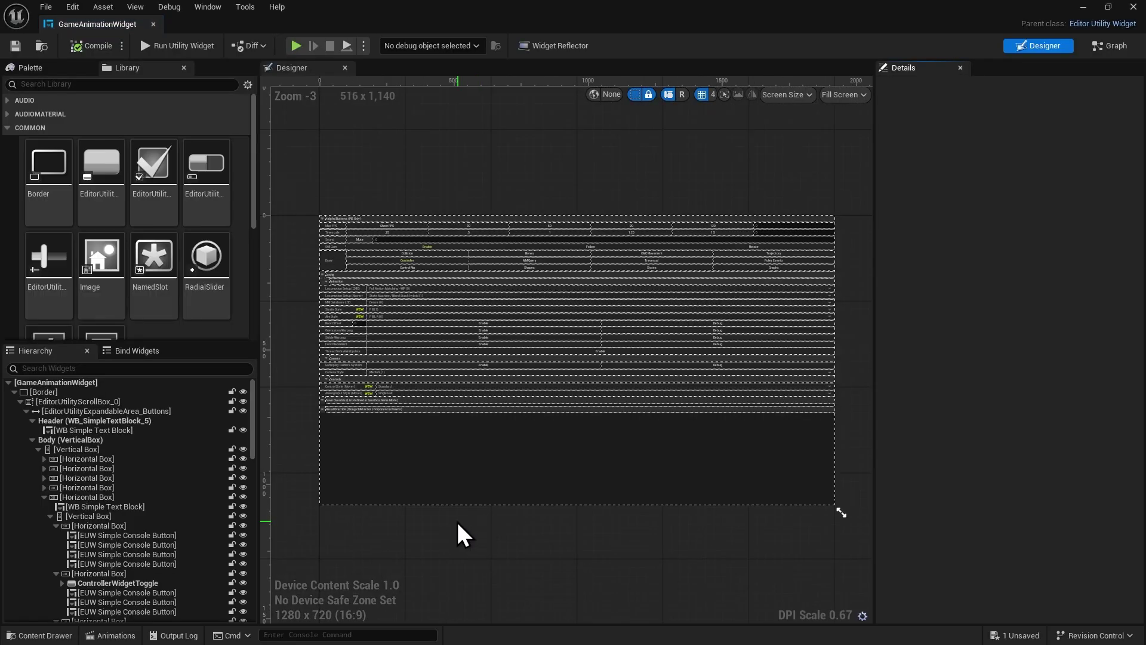
{"action": "scroll", "coordinate": [386, 492], "scroll_direction": "up", "scroll_amount": 9}
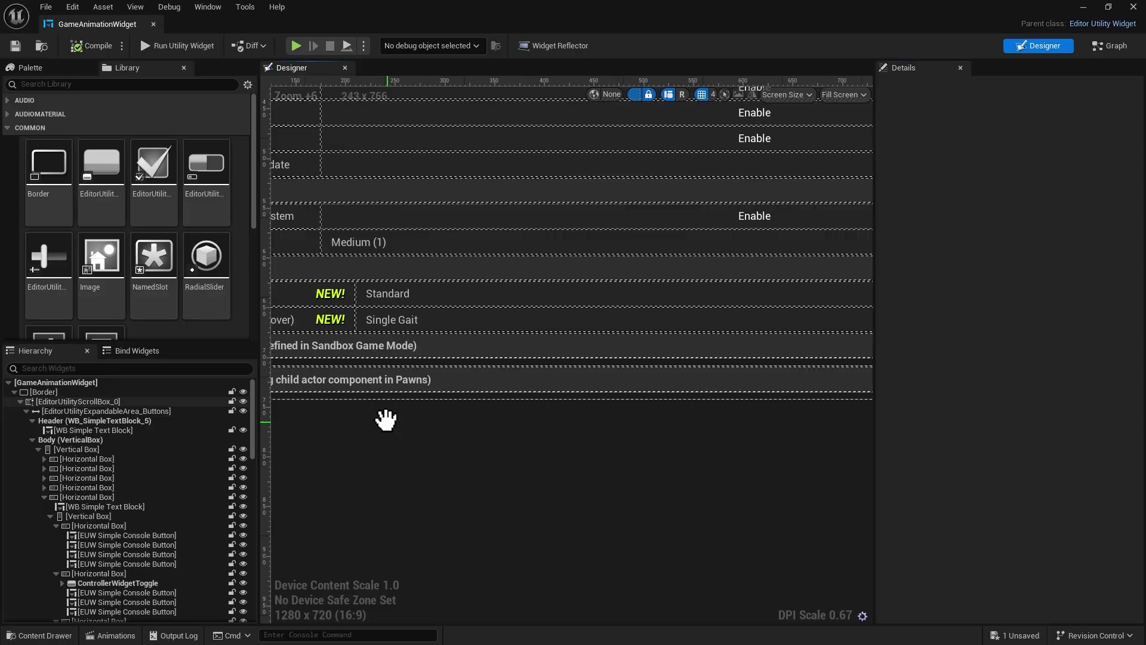
{"action": "right_click_drag", "start_coordinate": [387, 420], "coordinate": [535, 499]}
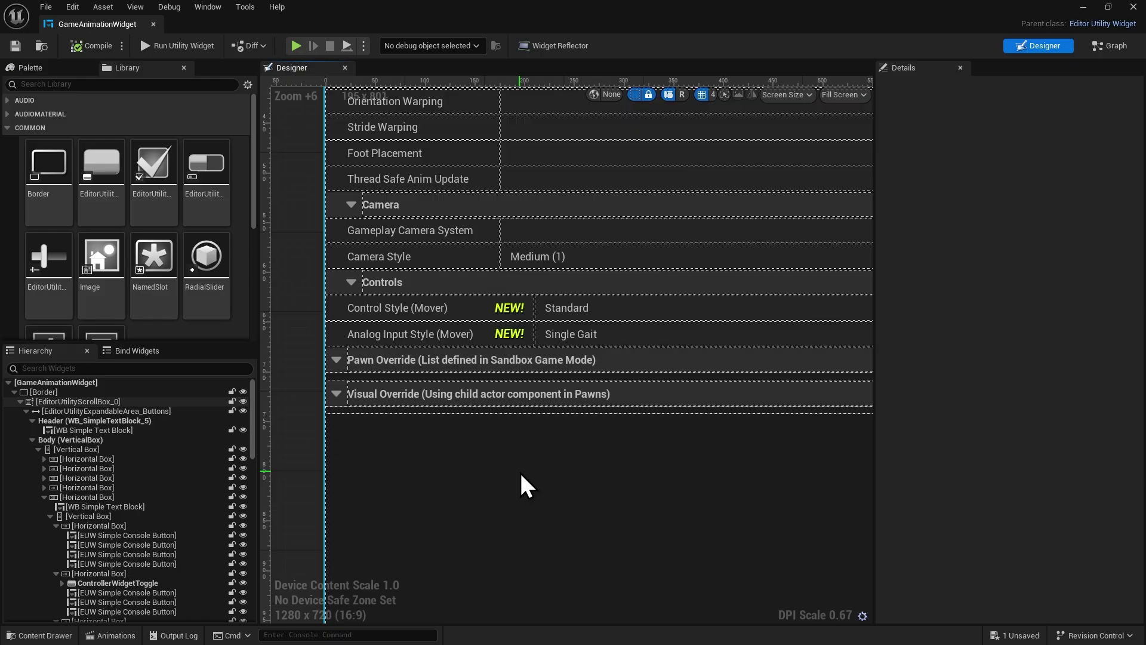
Select the VisualOverridesList variable and expand its default value entries.
{"action": "left_click", "coordinate": [1107, 47]}
{"action": "scroll", "coordinate": [128, 320], "scroll_direction": "down", "scroll_amount": 10}
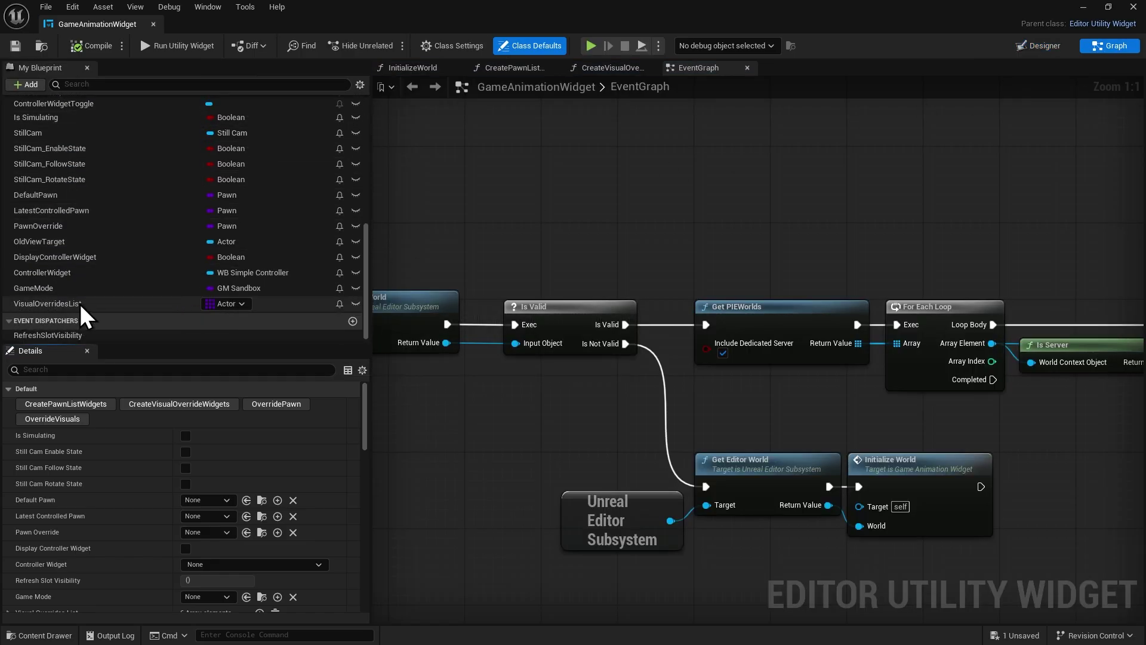
{"action": "left_click", "coordinate": [82, 304]}
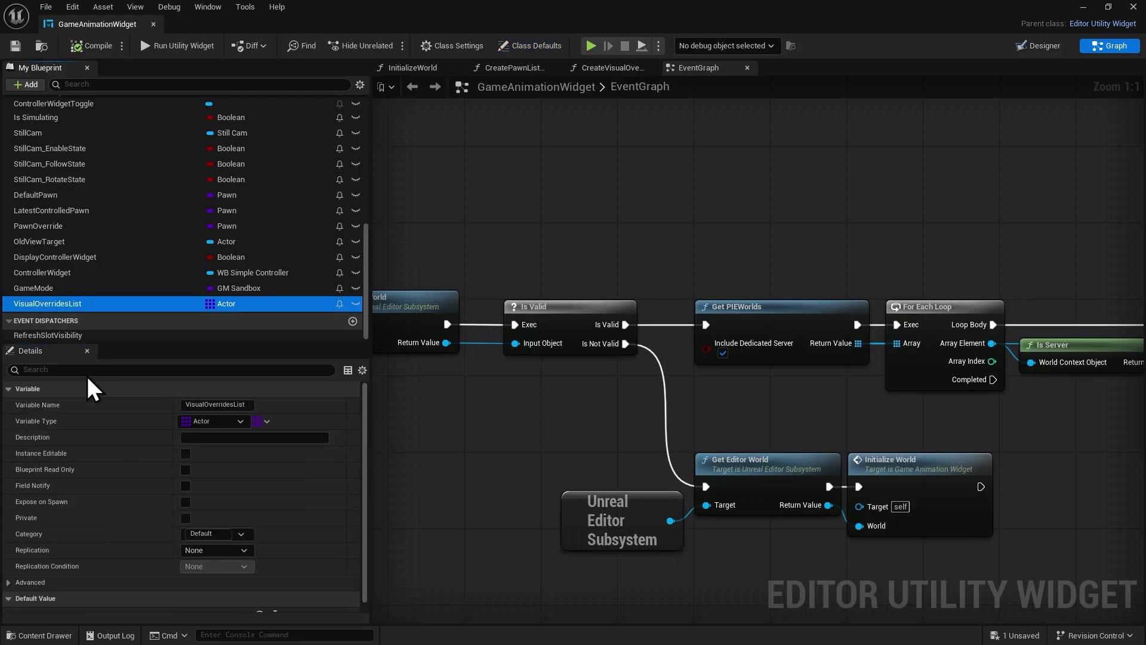
{"action": "scroll", "coordinate": [172, 455], "scroll_direction": "down", "scroll_amount": 1}
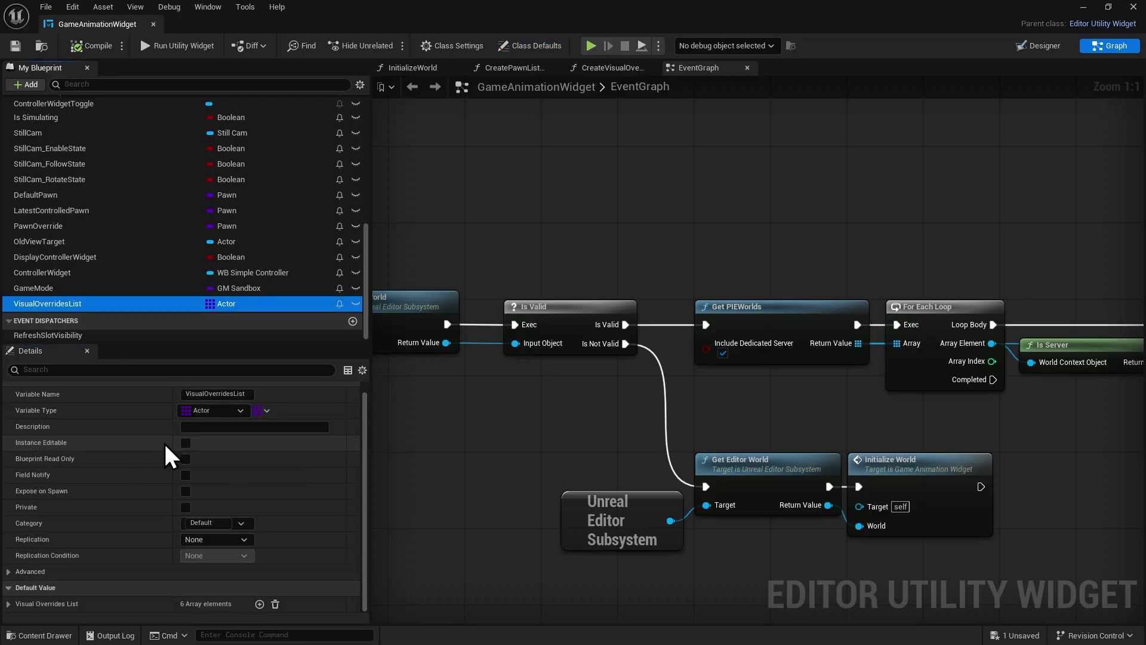
{"action": "left_click", "coordinate": [8, 604]}
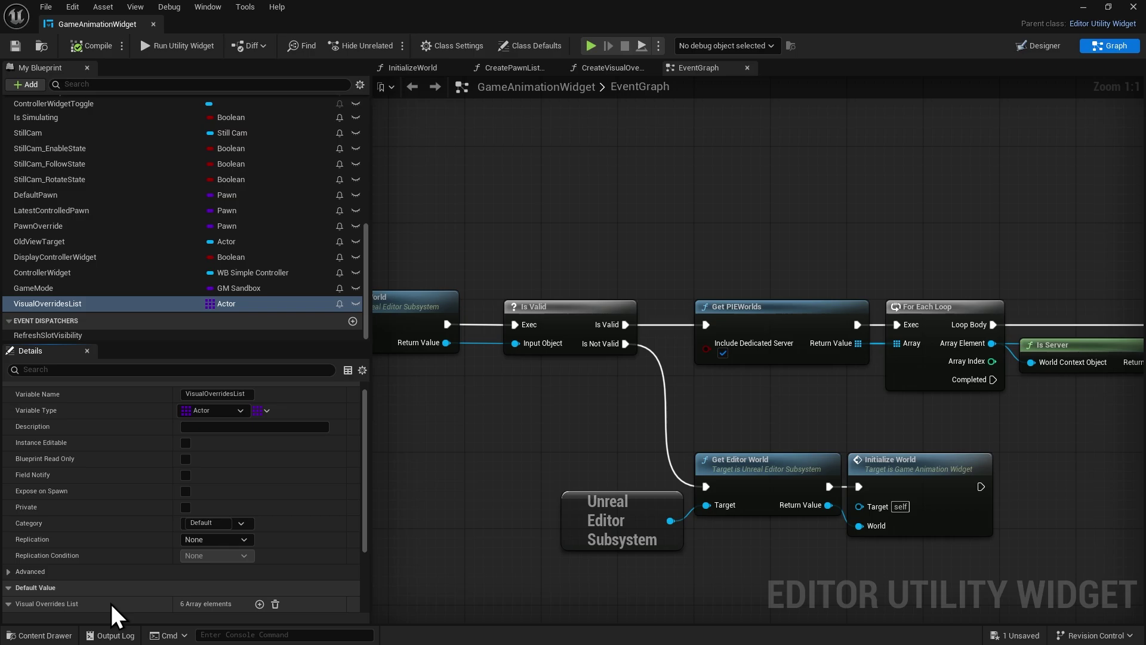
{"action": "scroll", "coordinate": [115, 609], "scroll_direction": "down", "scroll_amount": 3}
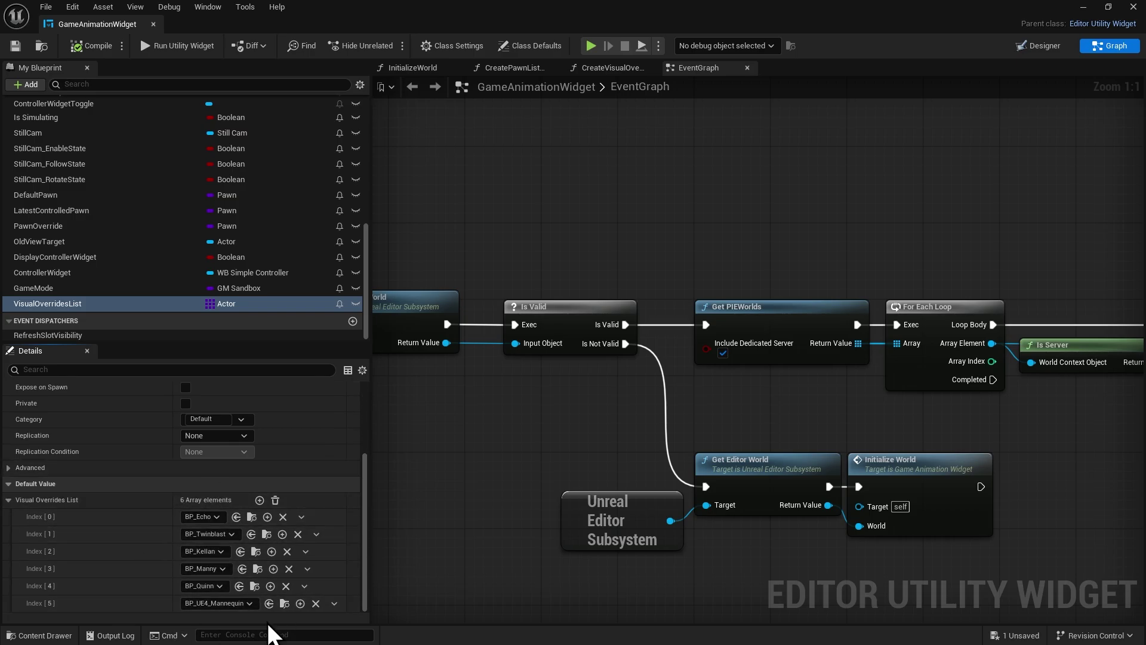
Add a seventh VisualOverridesList entry set to BP_RTG_b083-runtoblastb and save the widget.
{"action": "left_click", "coordinate": [259, 499]}
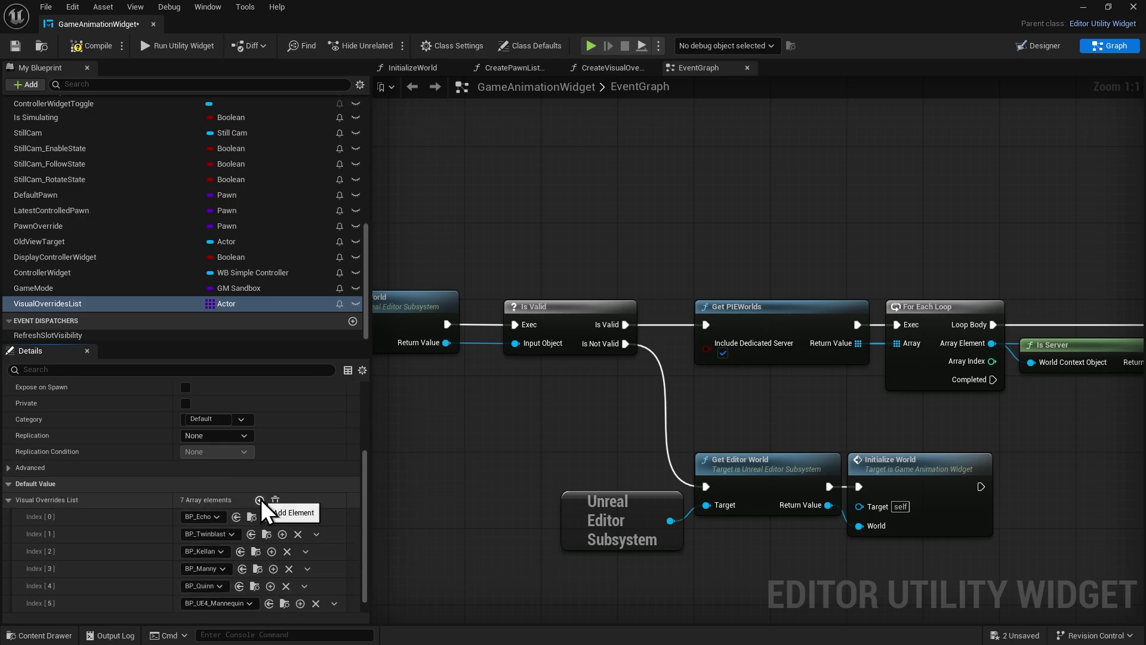
{"action": "left_click", "coordinate": [197, 604]}
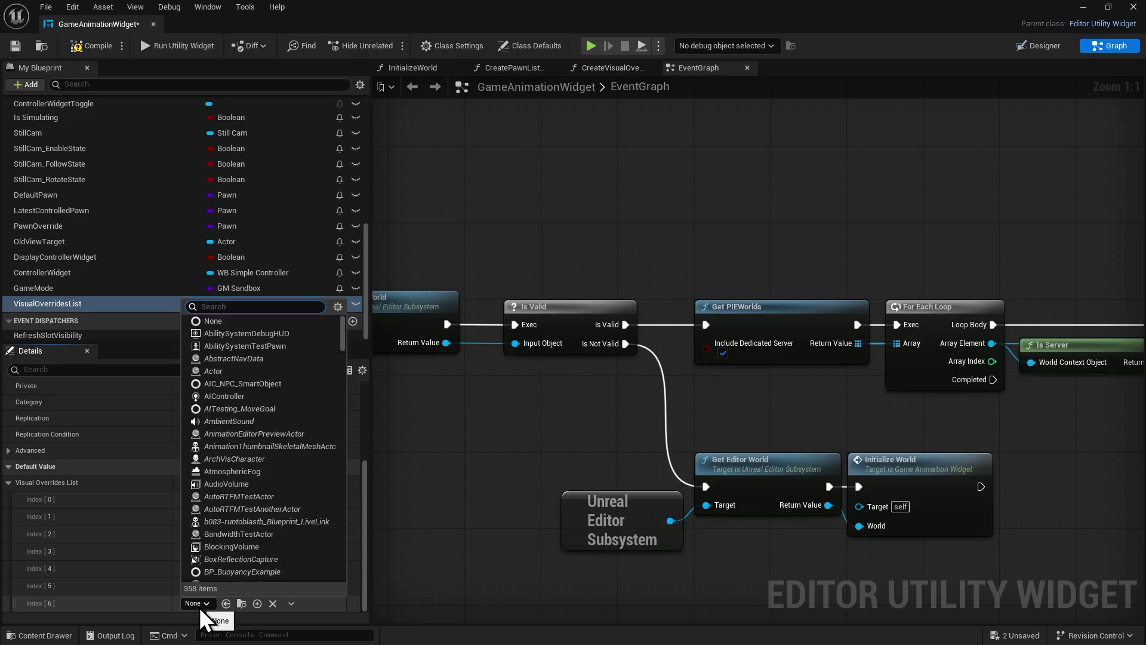
{"action": "type", "text": "RTG_b083-runtoblastb"}
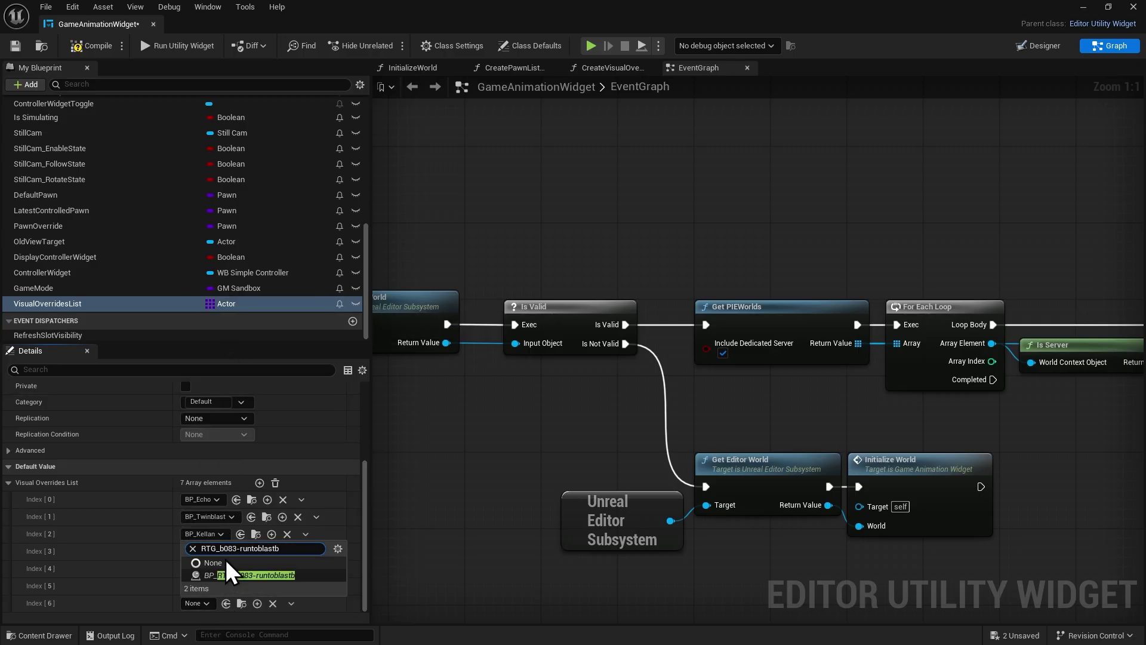
{"action": "left_click", "coordinate": [255, 576]}
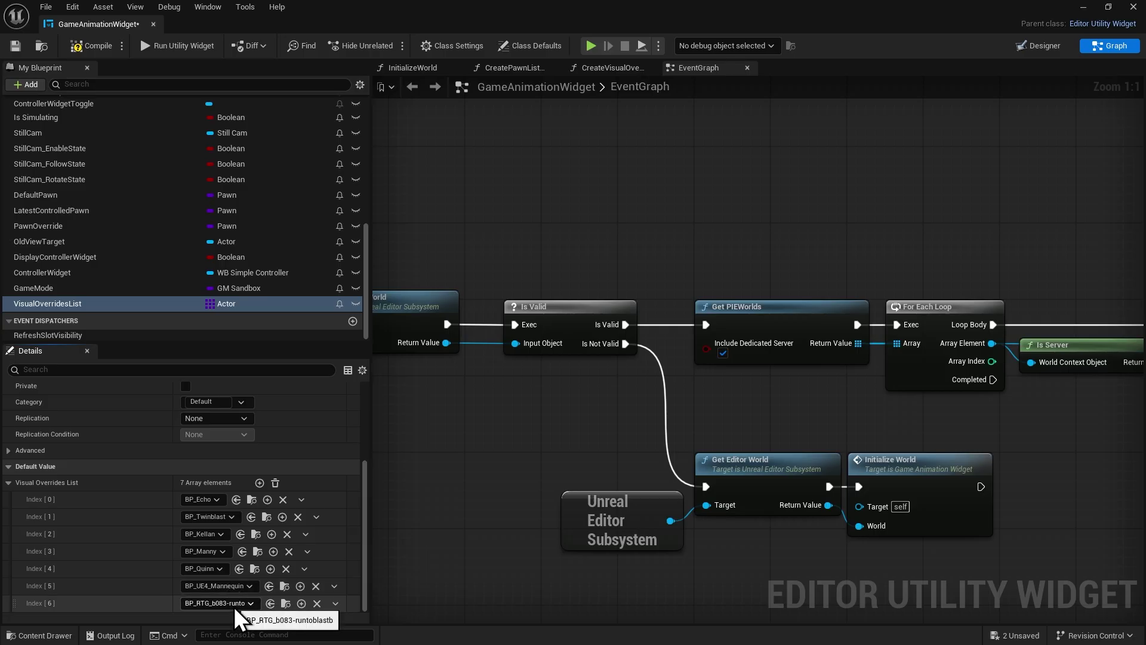
{"action": "left_click", "coordinate": [16, 46]}
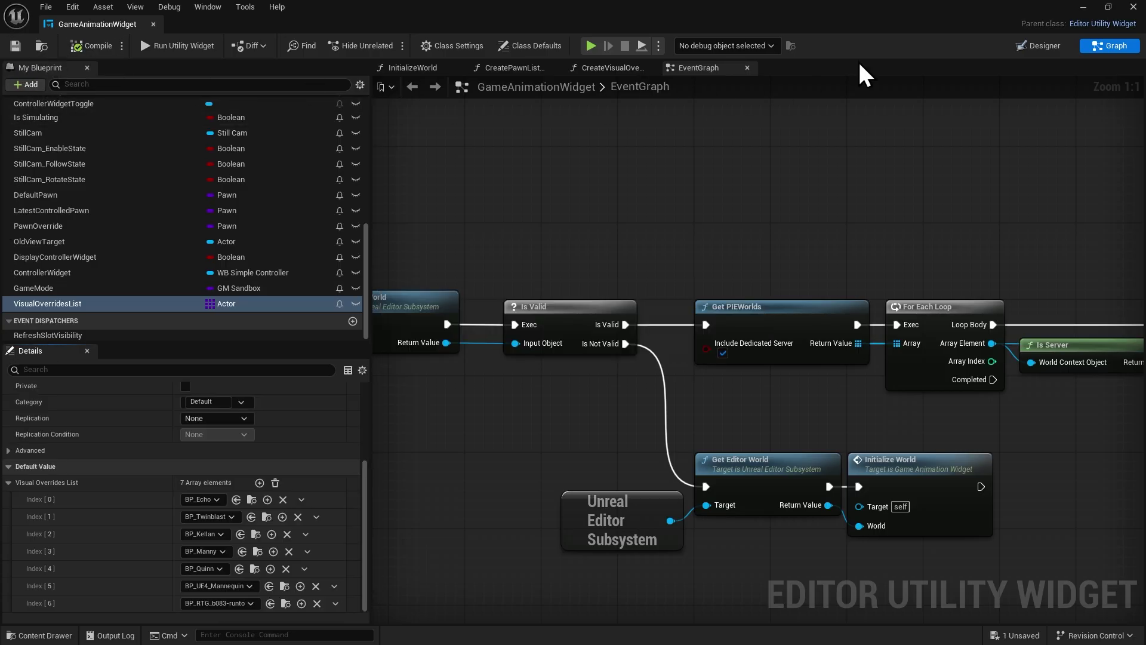
Close the widget editor, show World Settings, and open the GM_Sandbox blueprint with CycleVisualOverride selected.
{"action": "left_click", "coordinate": [1133, 6]}
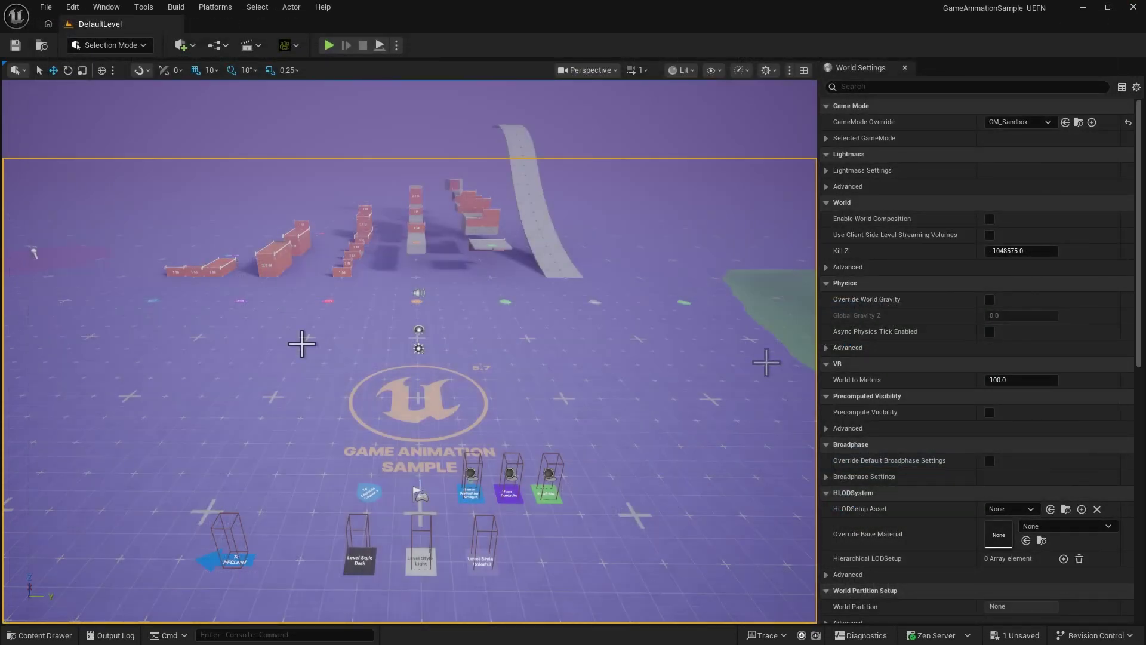
{"action": "left_click", "coordinate": [105, 7]}
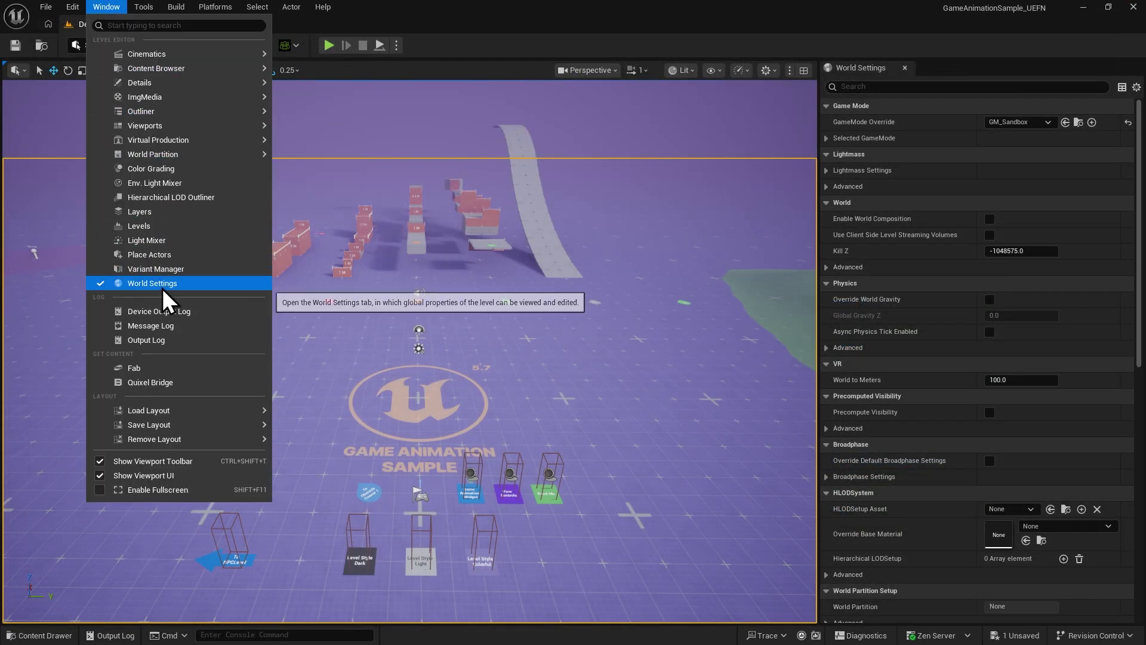
{"action": "left_click", "coordinate": [189, 285]}
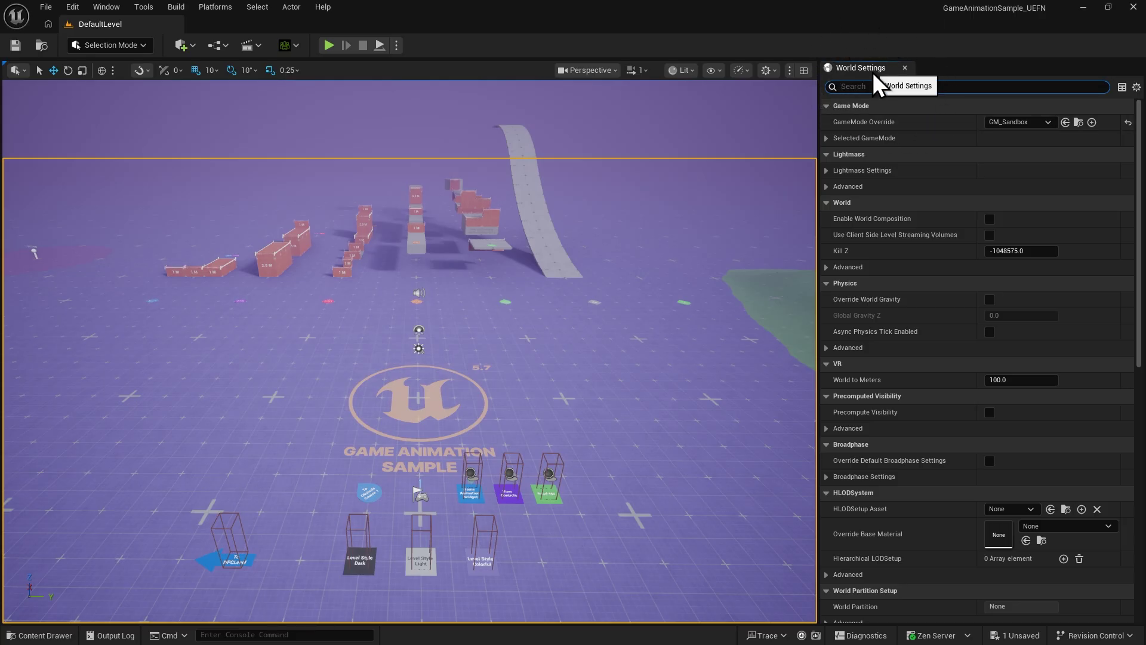
{"action": "left_click", "coordinate": [1077, 123]}
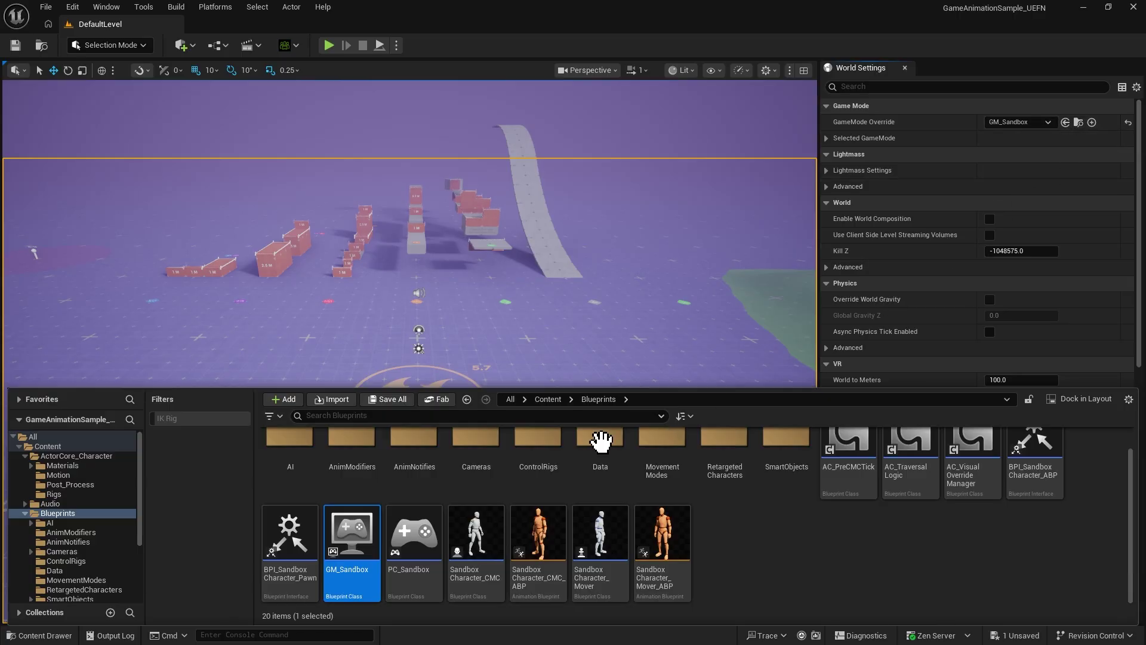
{"action": "double_click", "coordinate": [356, 540]}
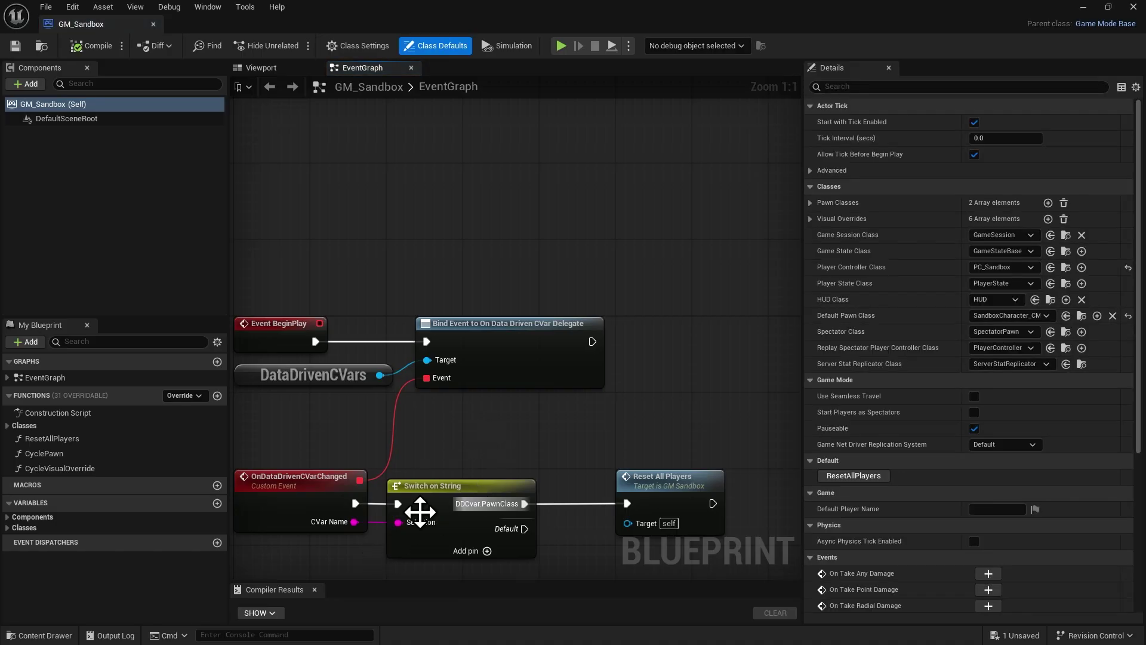
{"action": "left_click", "coordinate": [222, 468]}
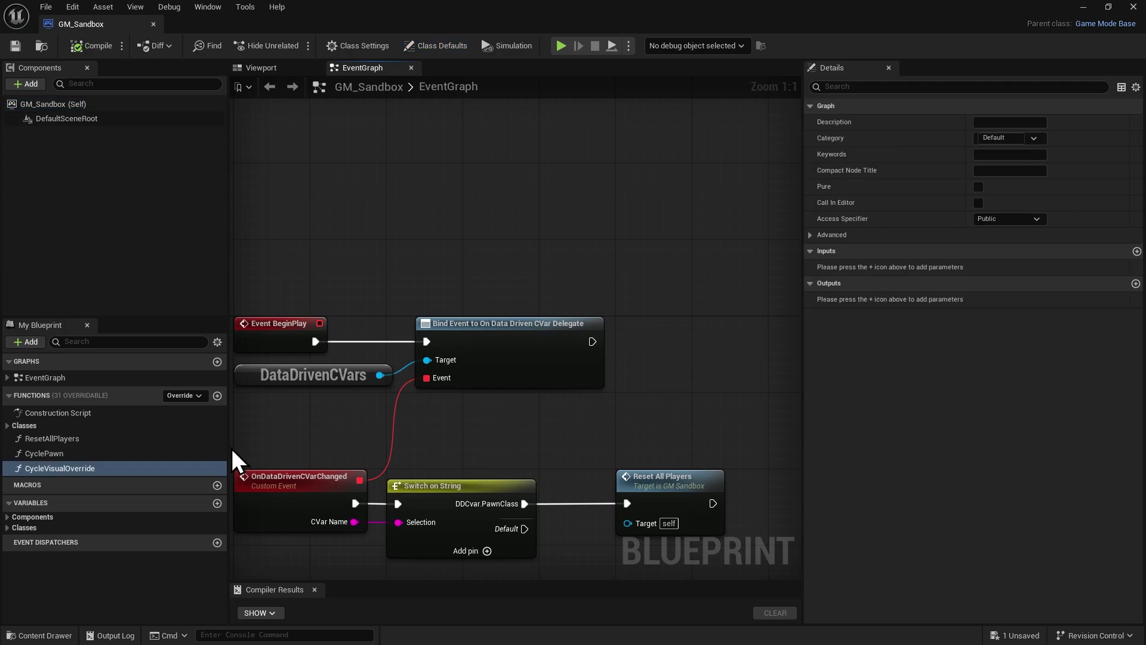
Open the CycleVisualOverride graph and expand the Visual Overrides node's default entries.
{"action": "double_click", "coordinate": [72, 469]}
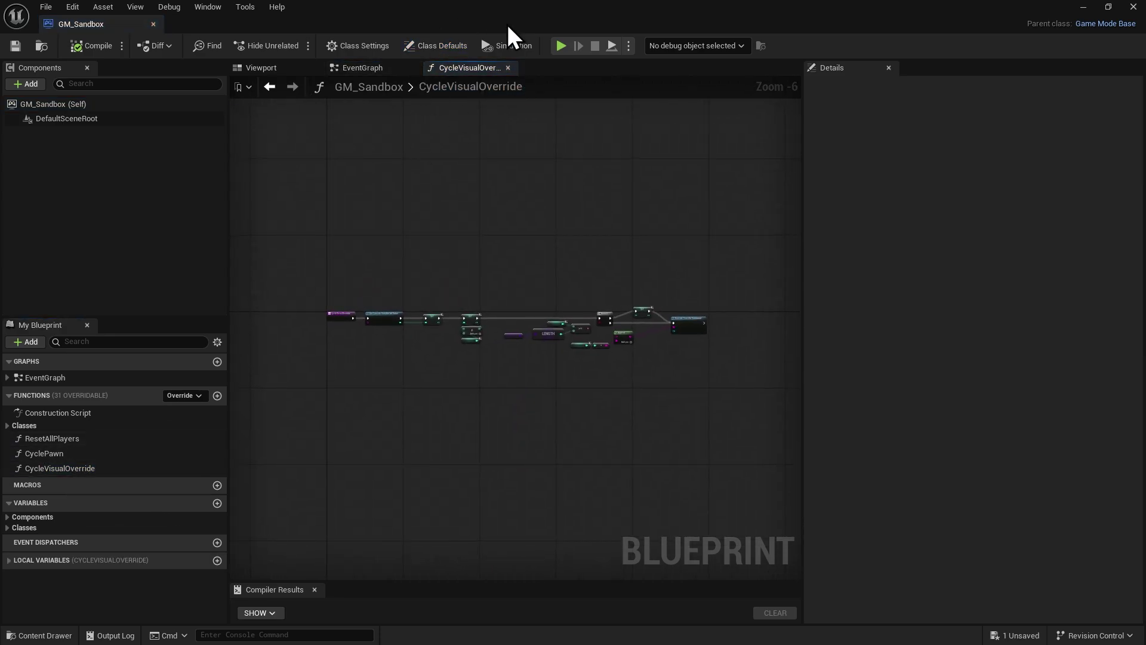
{"action": "scroll", "coordinate": [529, 316], "scroll_direction": "up", "scroll_amount": 6}
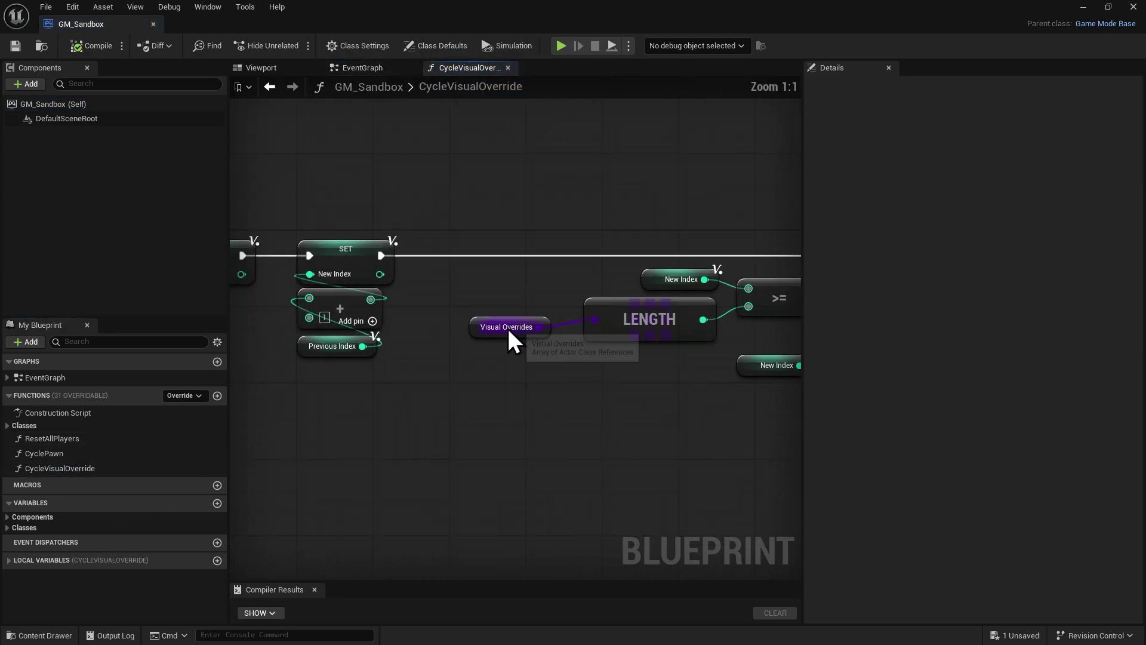
{"action": "left_click", "coordinate": [507, 326]}
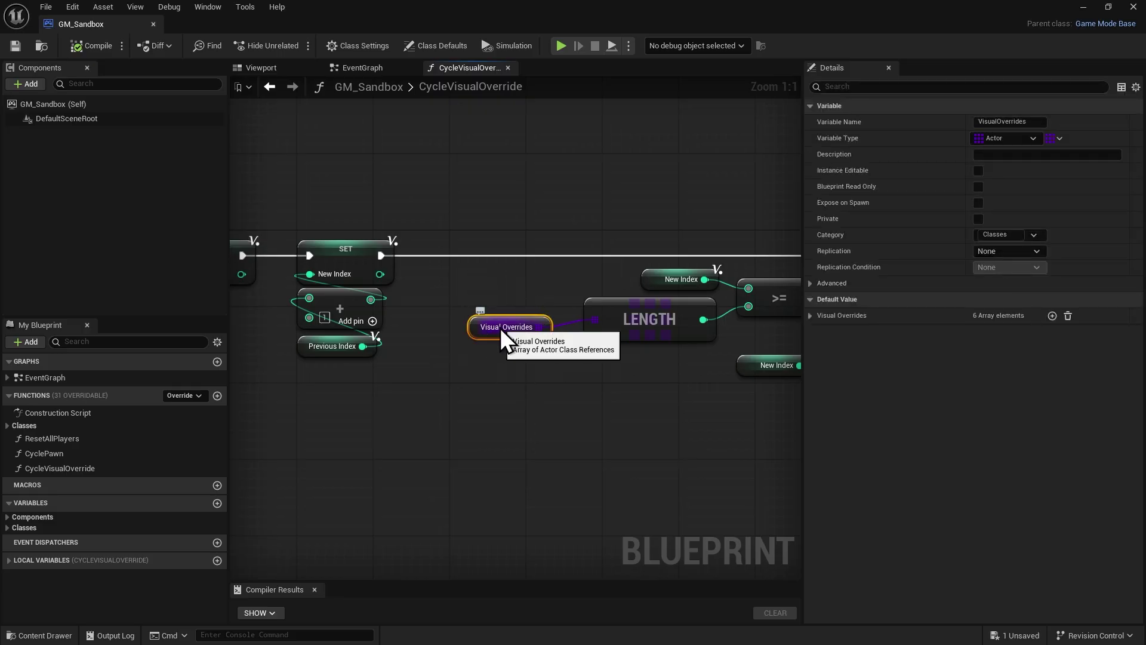
{"action": "left_click", "coordinate": [811, 317]}
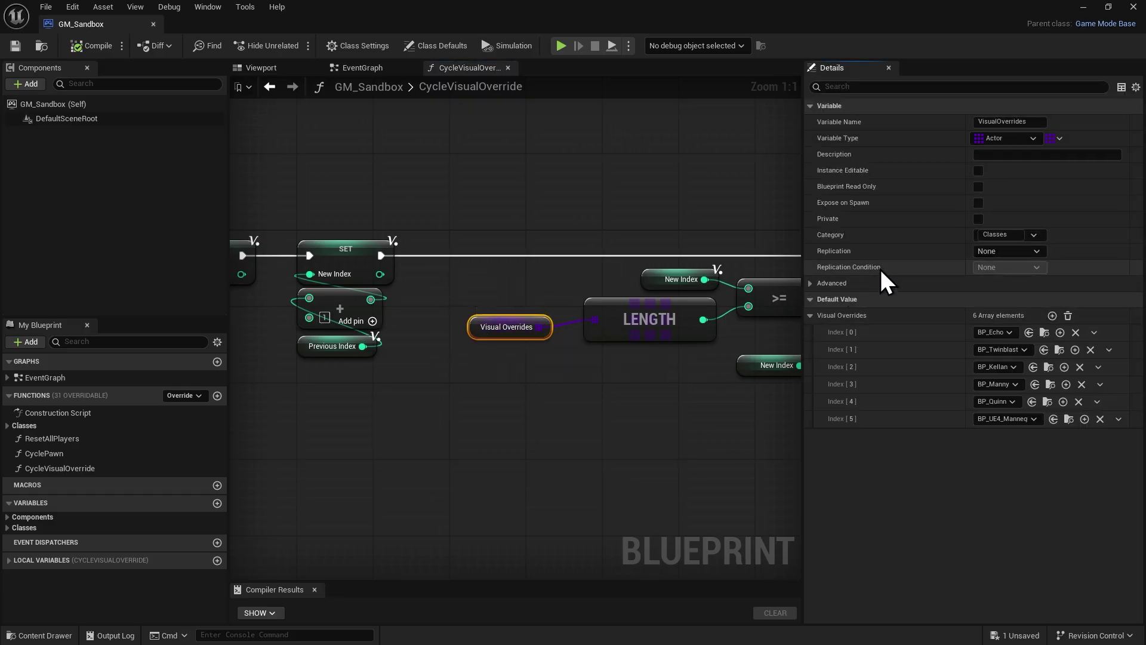
Add Index 6 as BP_RTG_b083-runtoblastb, then compile and save GM_Sandbox.
{"action": "left_click", "coordinate": [1052, 315]}
{"action": "left_click", "coordinate": [992, 437]}
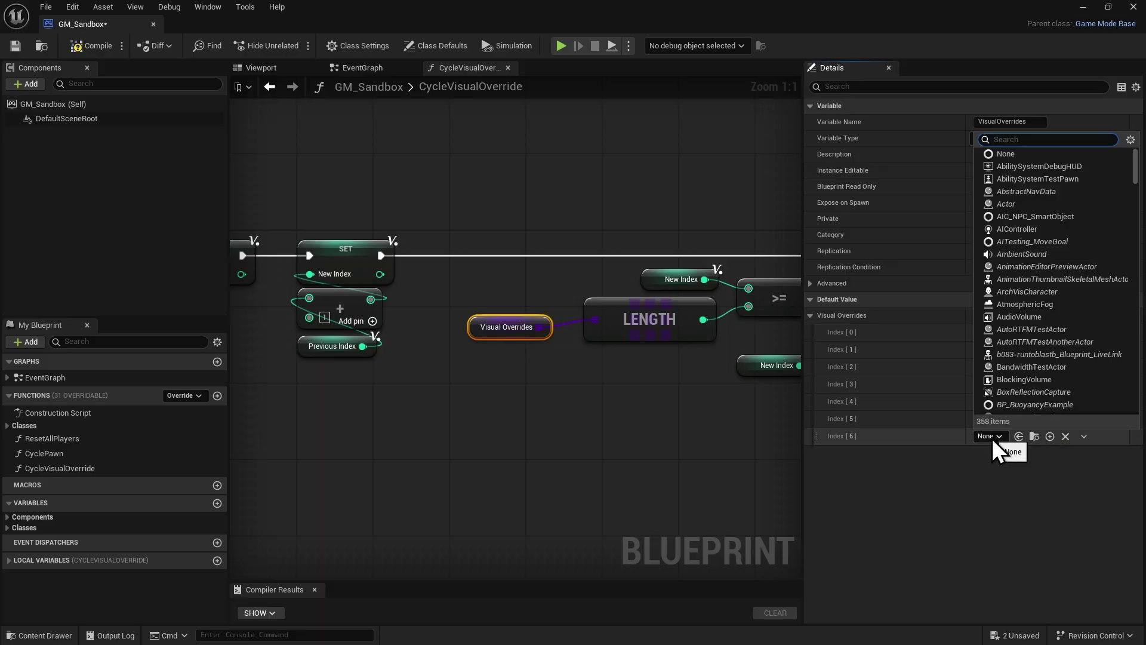
{"action": "type", "text": "RTG_b083-runtoblastb"}
{"action": "left_click", "coordinate": [1008, 478]}
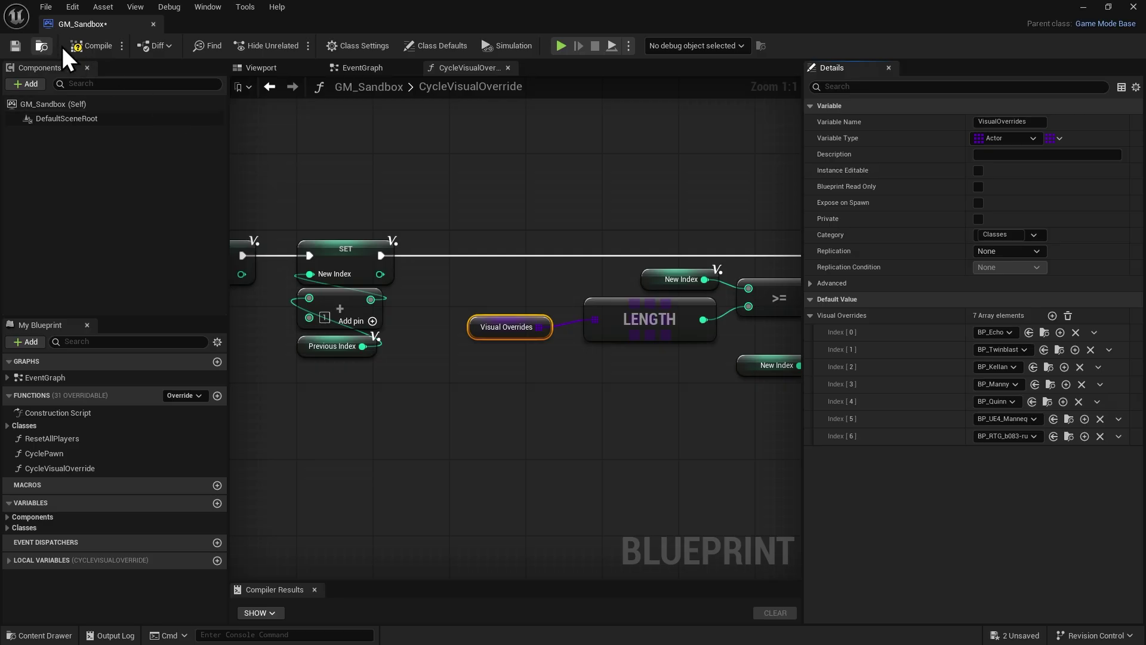
{"action": "left_click", "coordinate": [89, 46]}
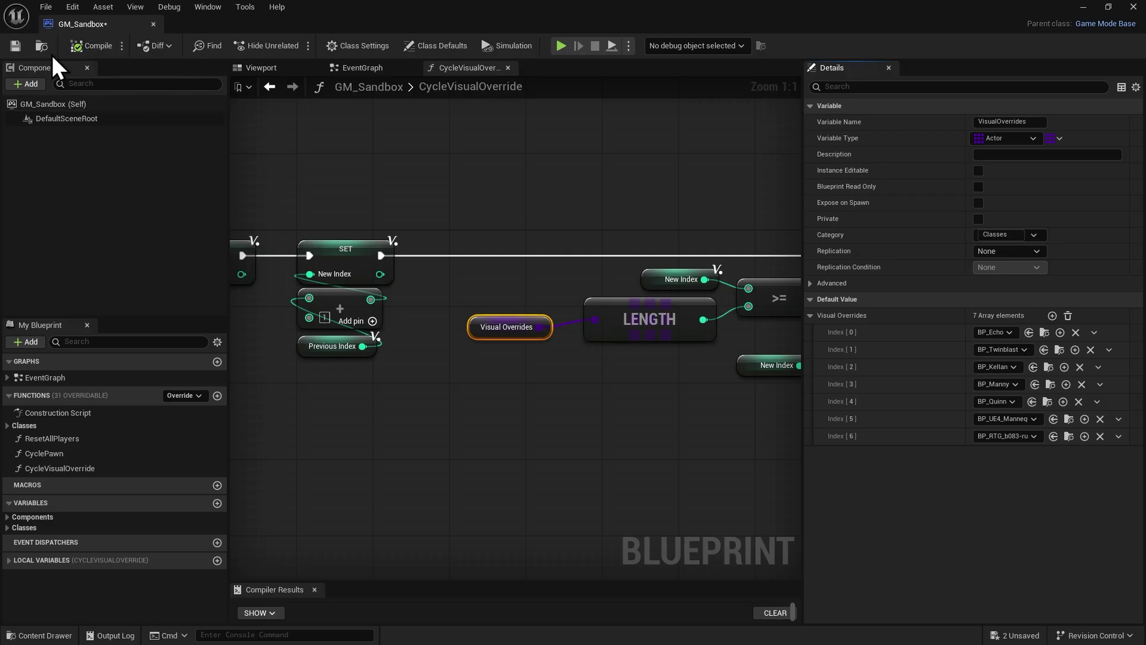
{"action": "left_click", "coordinate": [15, 46]}
Start Play mode and pick the new ActorCore character from the widget pad's last Visual Override.
{"action": "left_click", "coordinate": [1132, 7]}
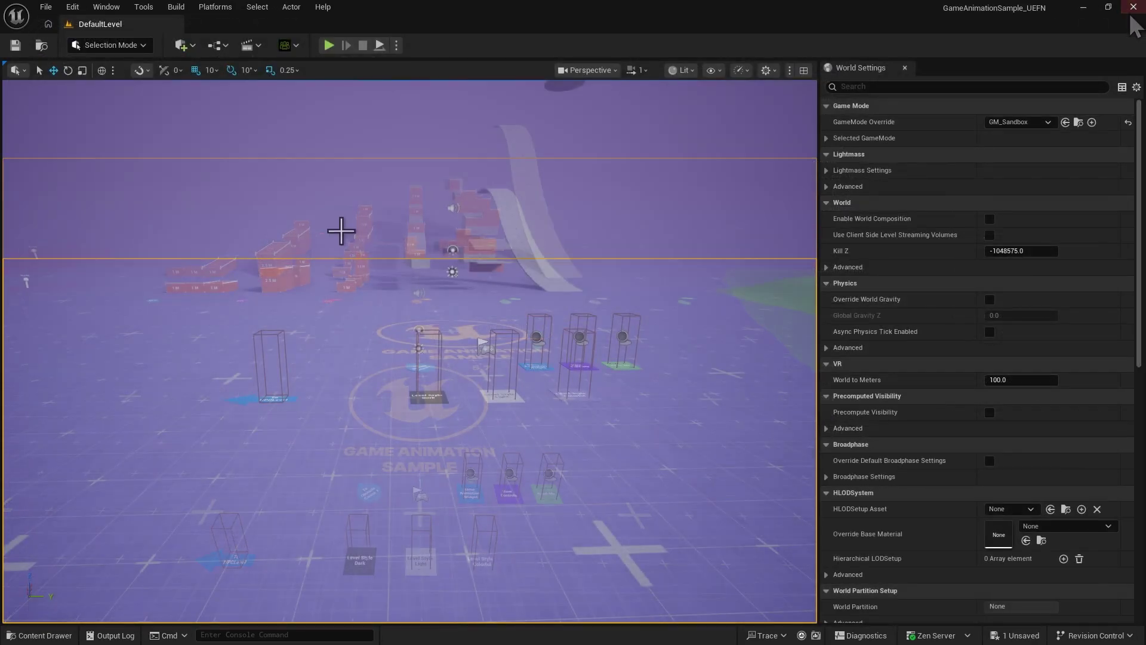
{"action": "left_click", "coordinate": [327, 45]}
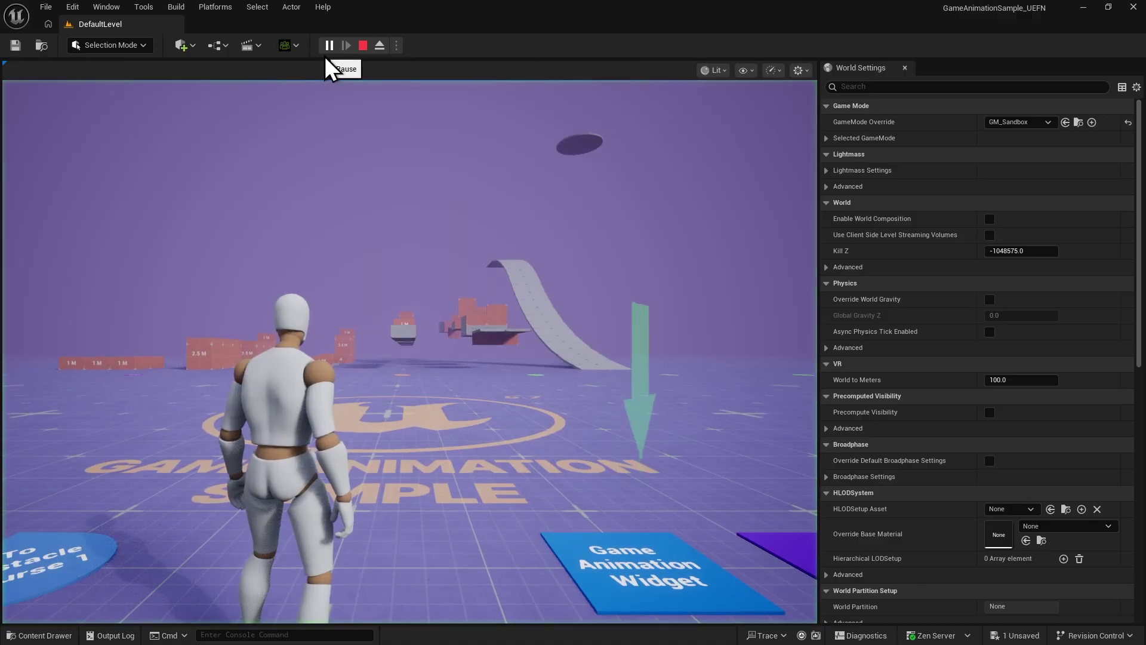
{"action": "key", "text": "w"}
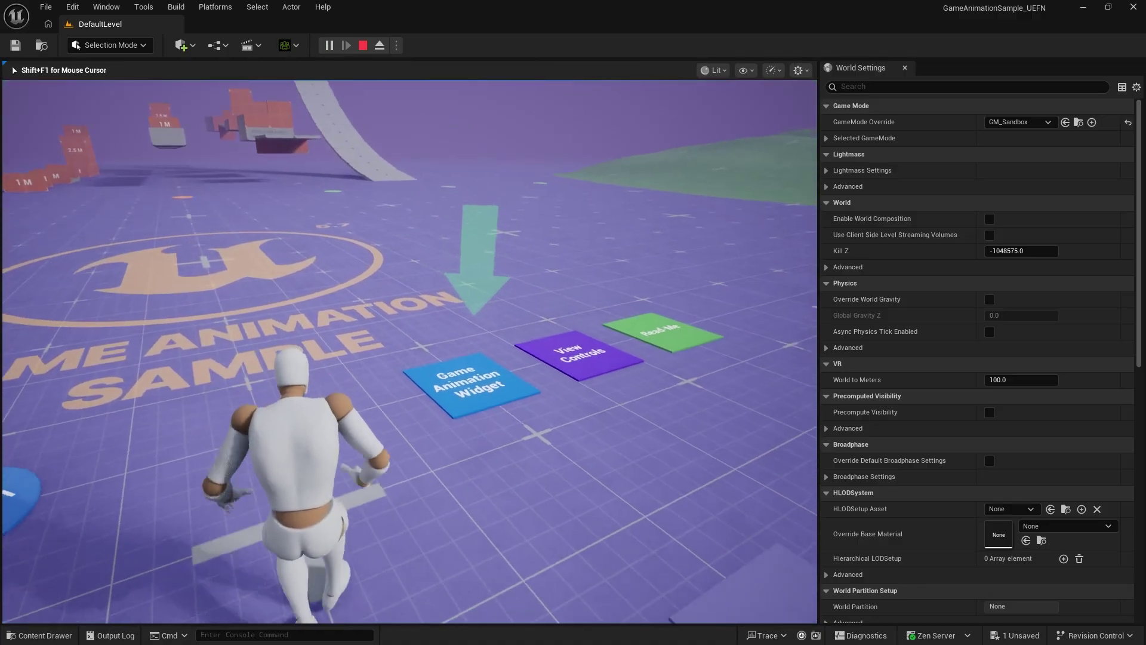
{"action": "key", "text": "w"}
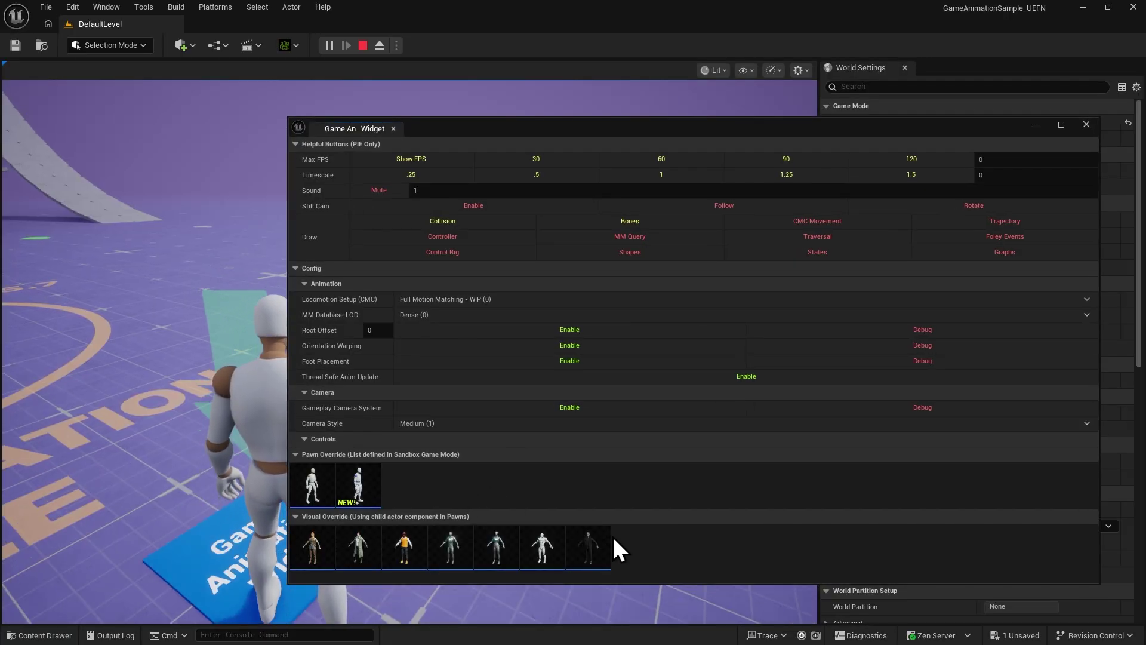
{"action": "left_click", "coordinate": [585, 549]}
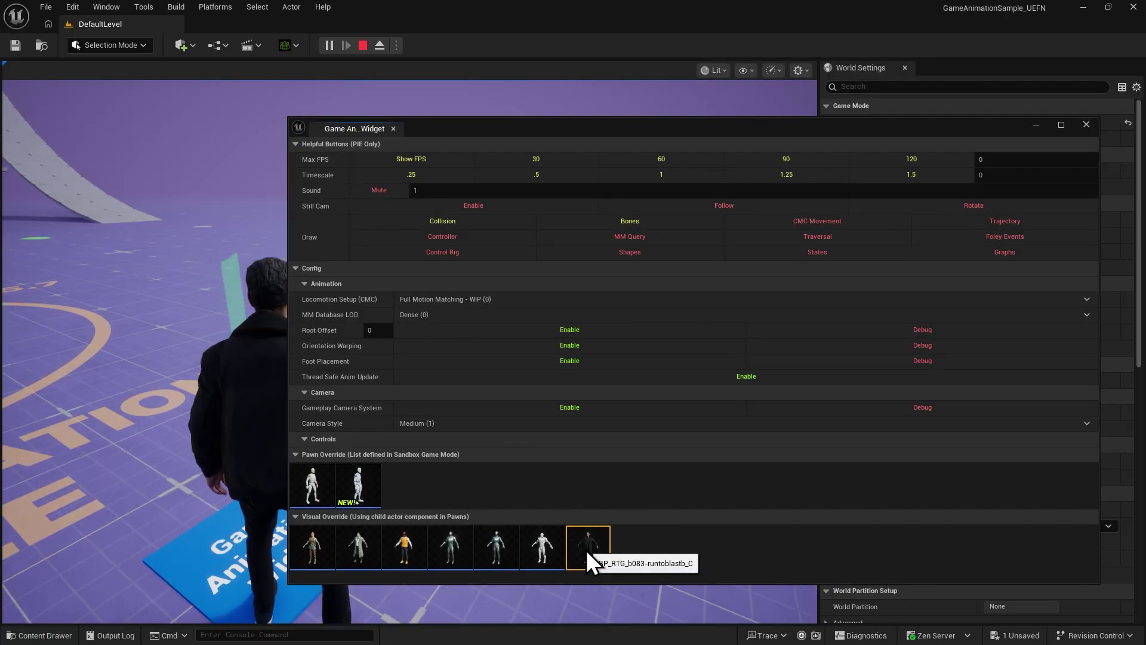
Run the ActorCore character through the orange boxes, vaulting them and climbing the 2.5 M wall.
{"action": "left_click", "coordinate": [1086, 124]}
{"action": "key", "text": "space"}
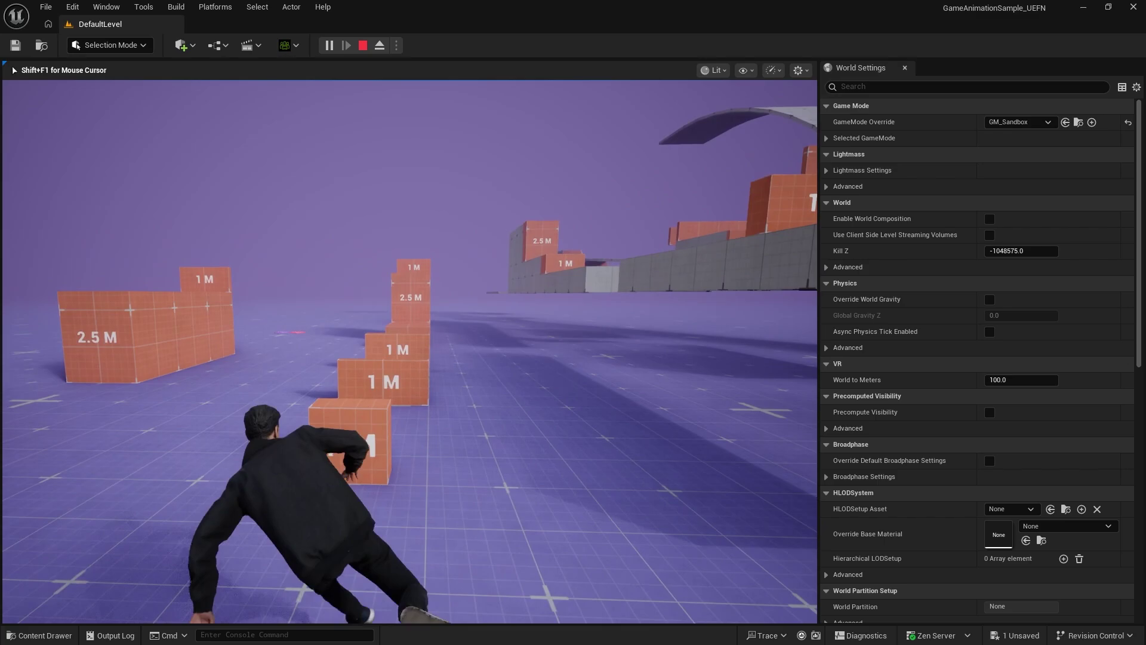
{"action": "key", "text": "space"}
{"action": "key", "text": "w"}
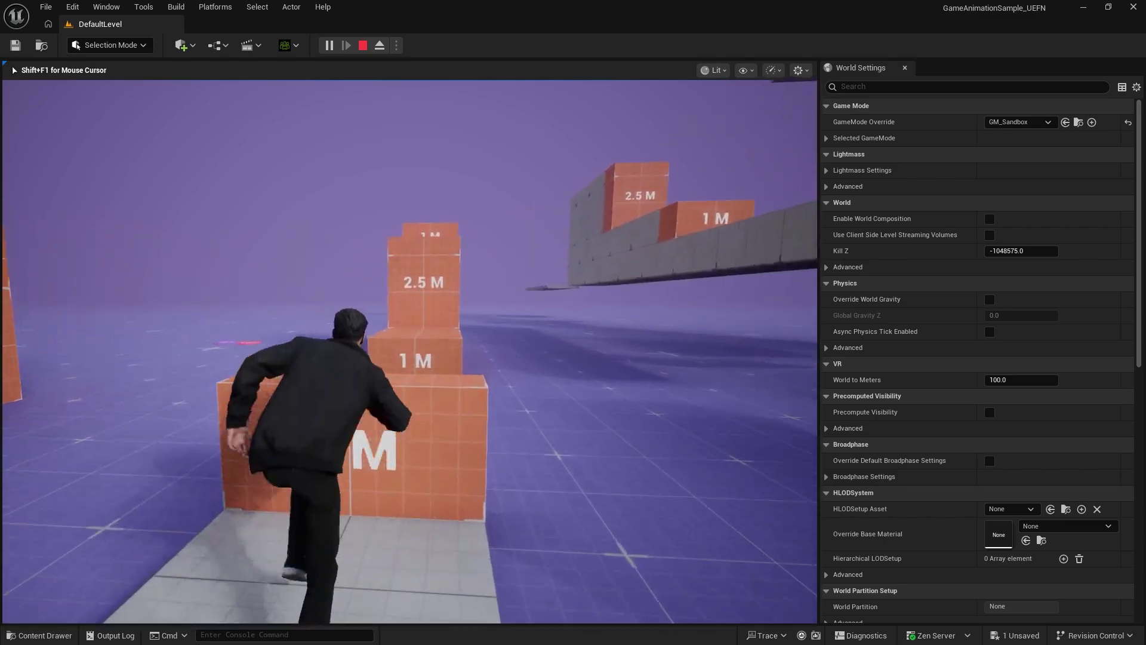
{"action": "key", "text": "space"}
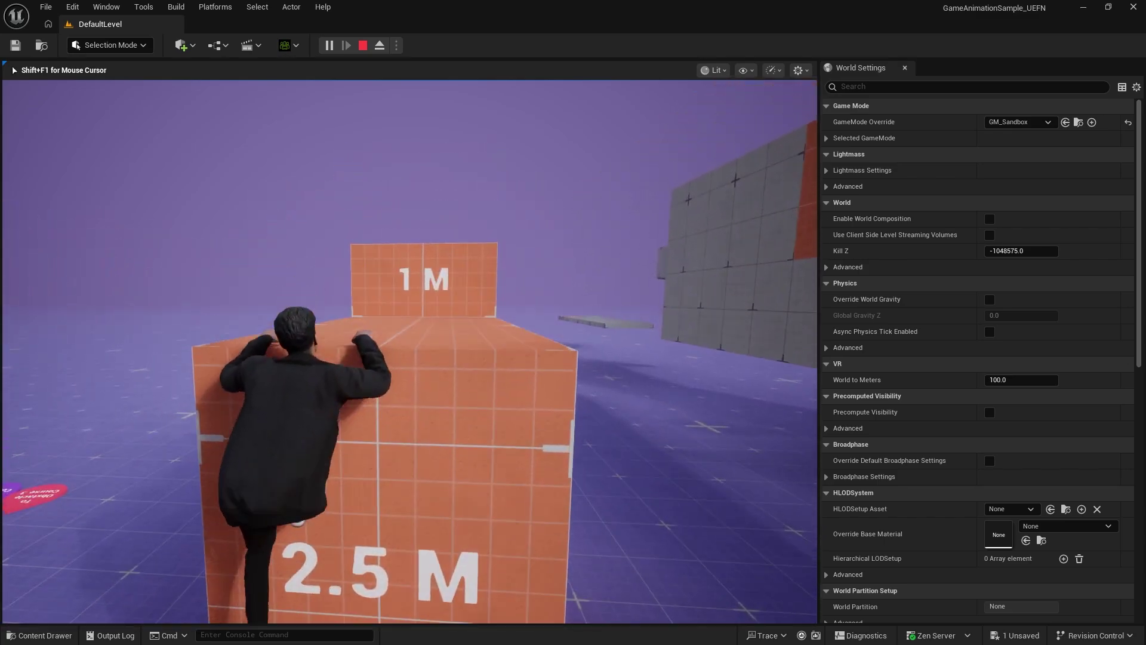